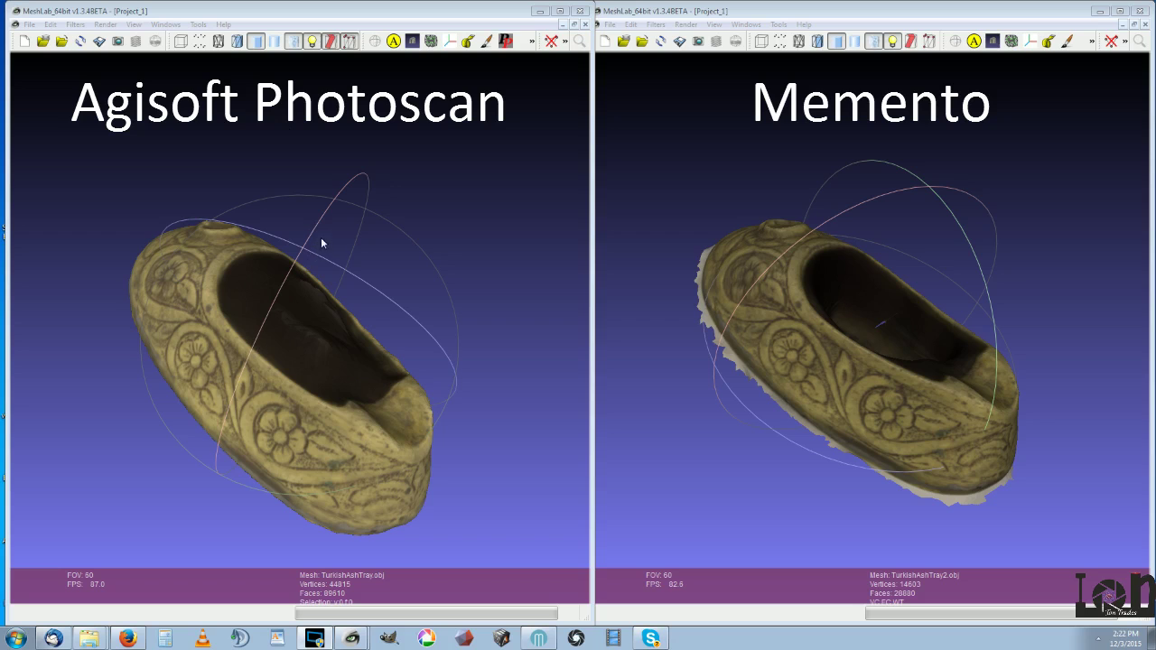
# - Rotate the left Photoscan mesh and the right Memento mesh to compare matching angles
pyautogui.moveTo(322, 240); pyautogui.dragTo(392, 282)
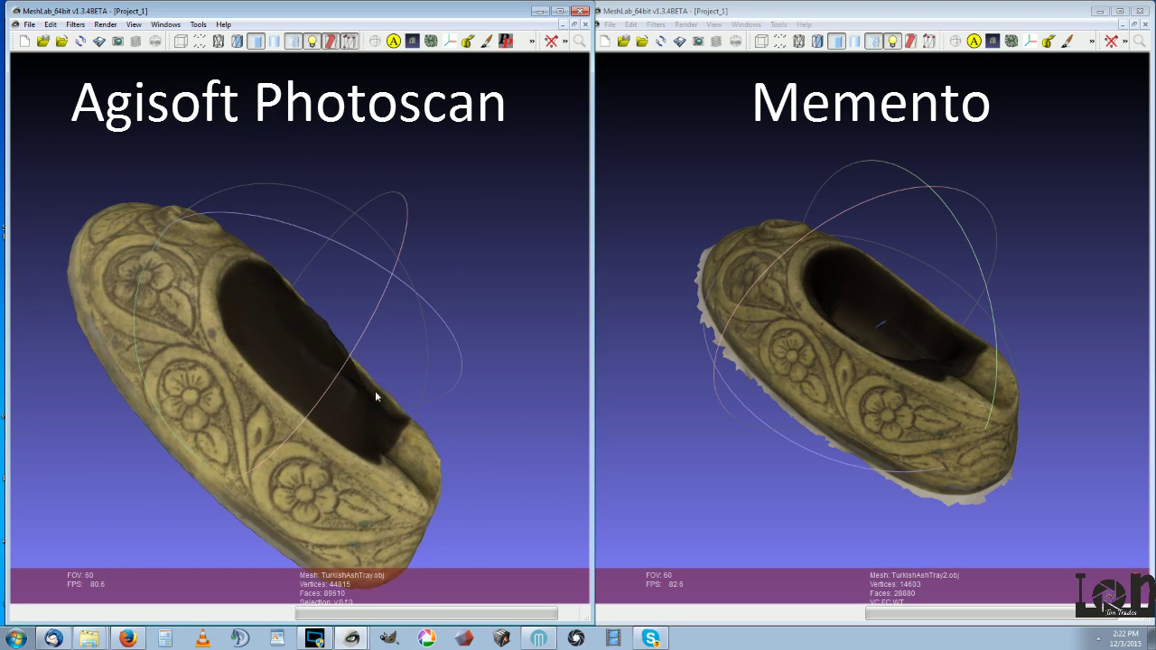
pyautogui.moveTo(816, 267); pyautogui.dragTo(771, 296)
pyautogui.scroll(8, 877, 276)
pyautogui.scroll(-6, 901, 316)
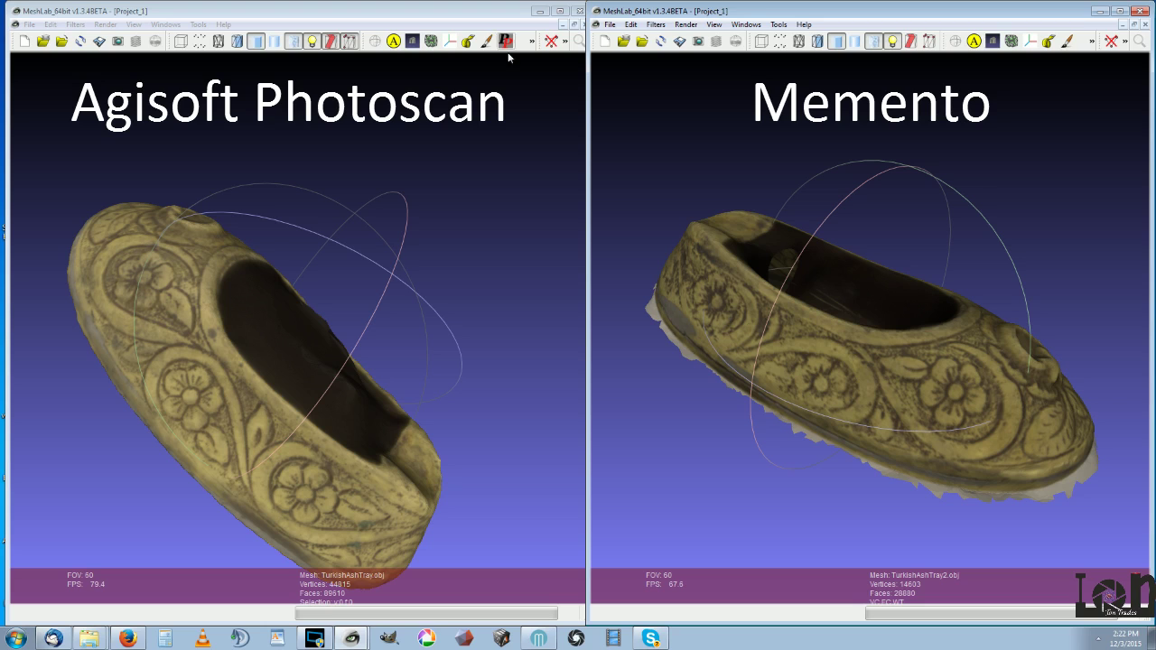
pyautogui.moveTo(831, 226); pyautogui.dragTo(796, 257)
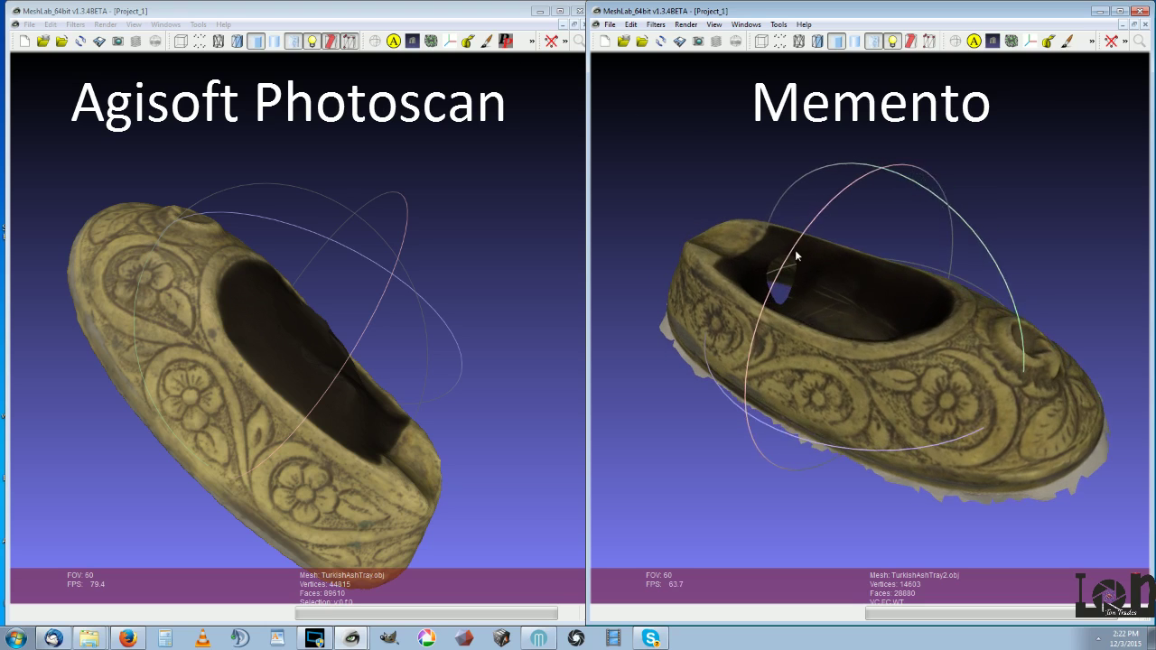
pyautogui.moveTo(295, 297); pyautogui.dragTo(312, 271)
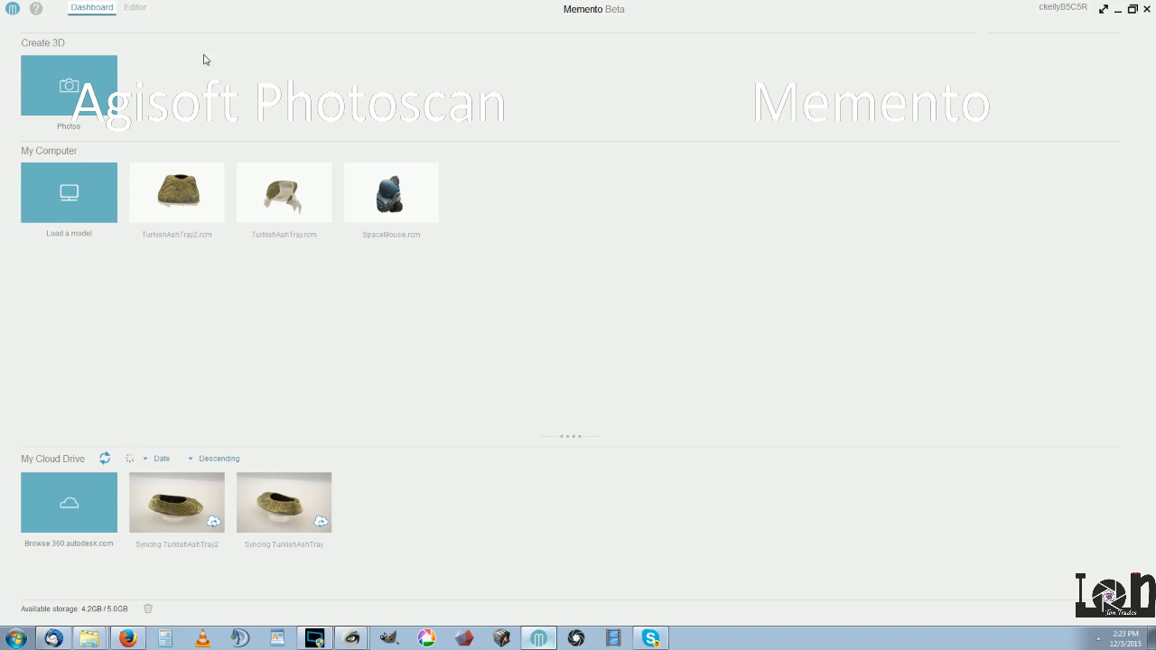
# - Start a new photo-based model from the local drive and preview photo DSC_1462
pyautogui.click(79, 84)
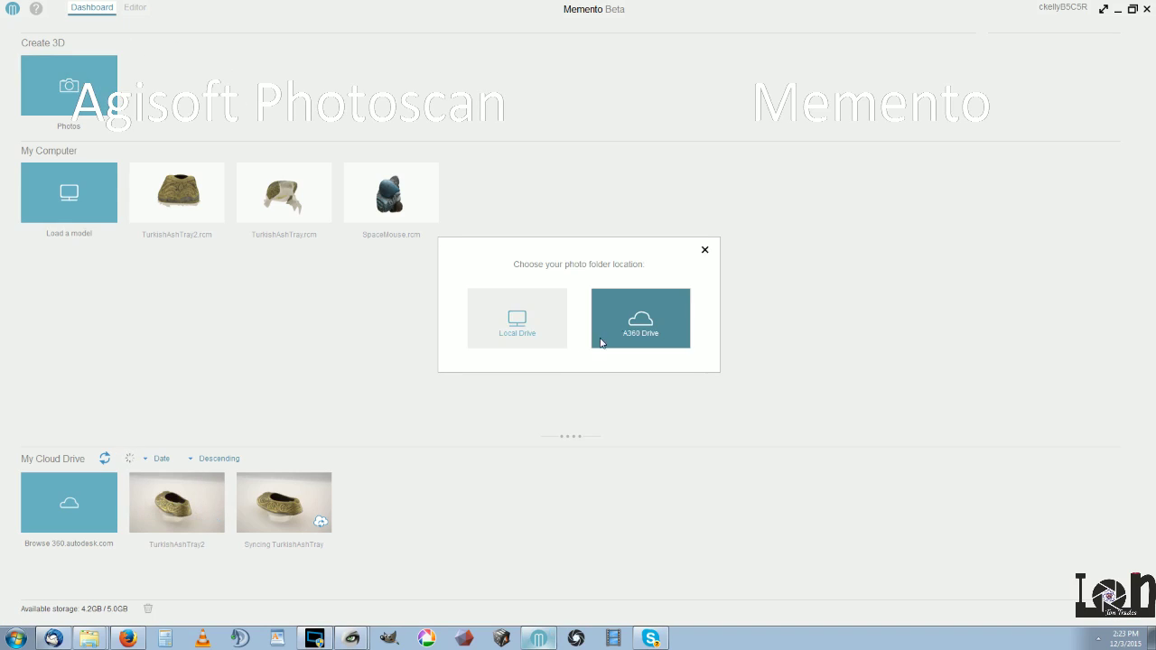
pyautogui.click(515, 329)
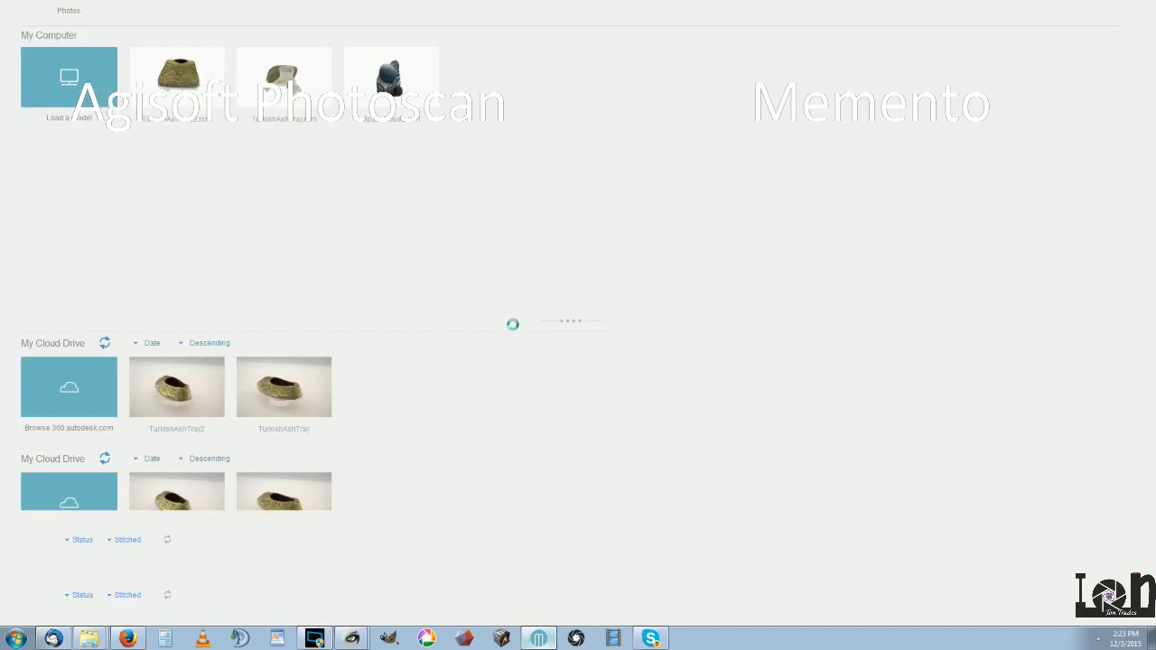
pyautogui.click(582, 296)
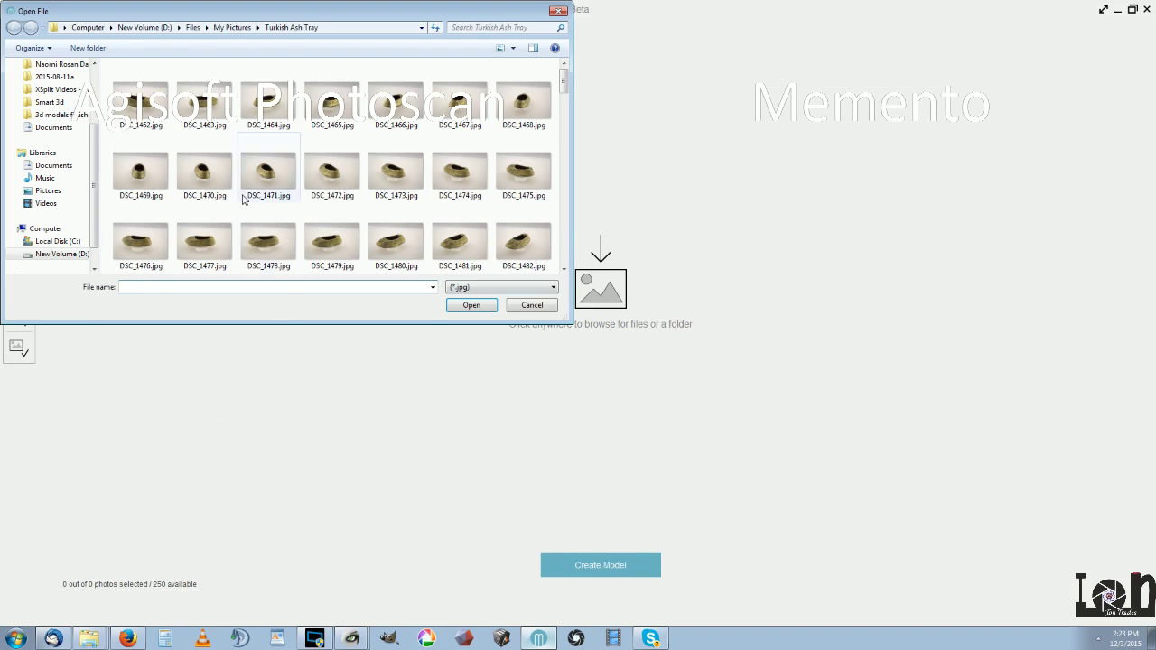
pyautogui.rightClick(133, 112)
pyautogui.click(163, 135)
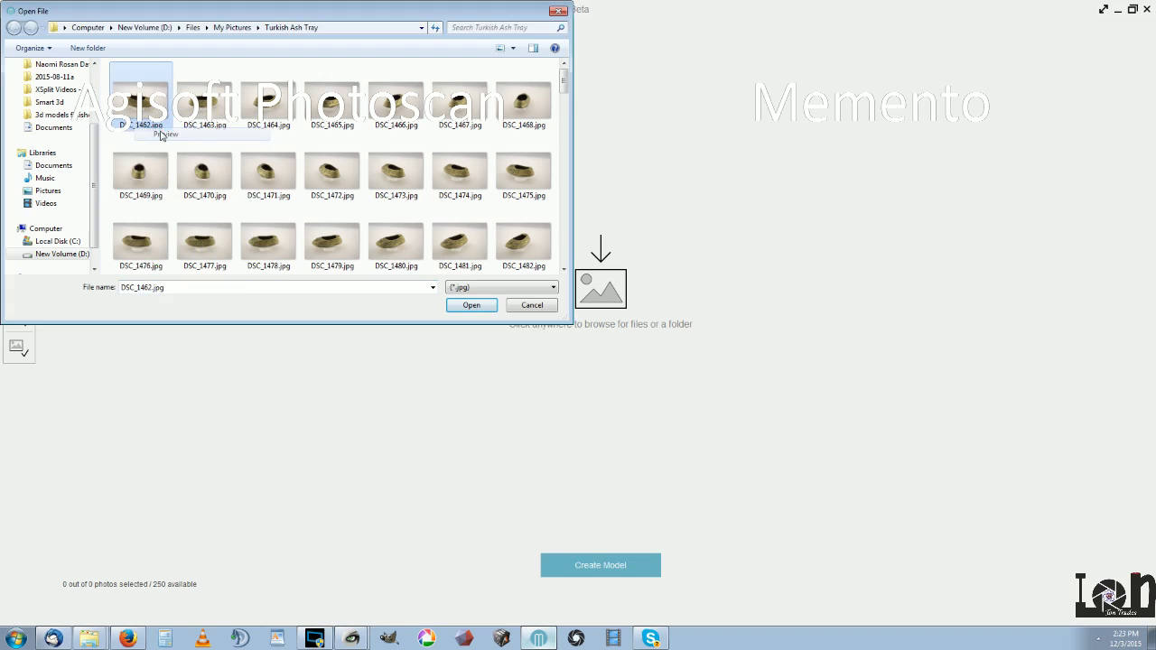
# - Step through the ash tray photos in Windows Photo Viewer up to underside shot DSC_1608
pyautogui.press('Right')
pyautogui.press('Right')
pyautogui.press('Right')
pyautogui.press('Right')
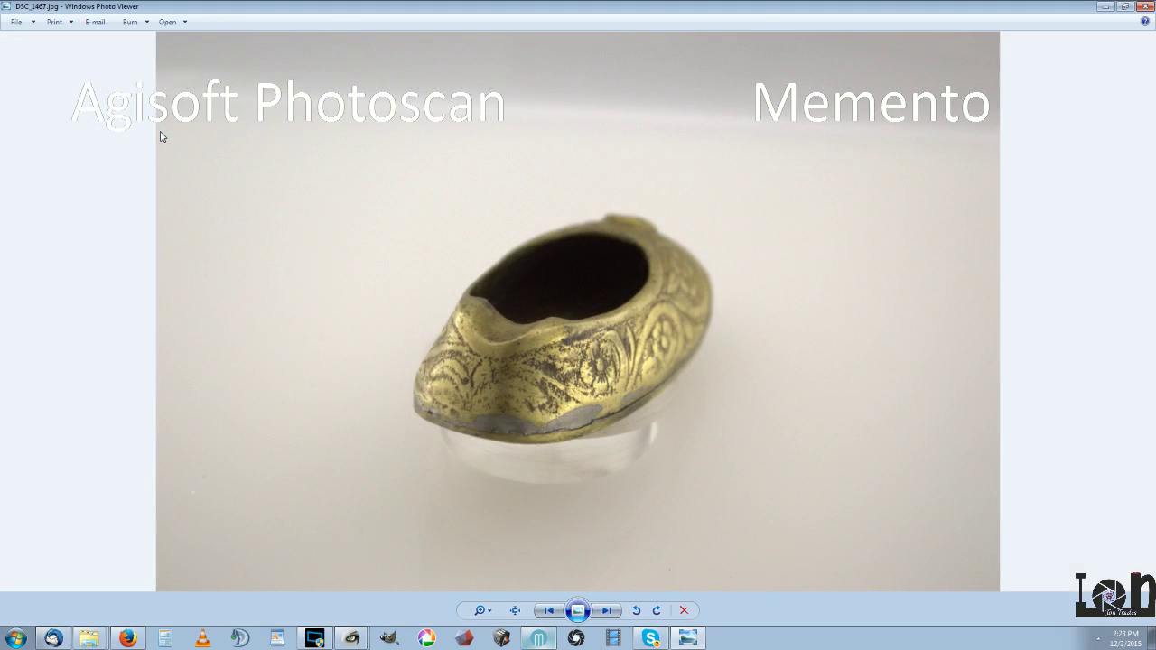
pyautogui.press('Right')
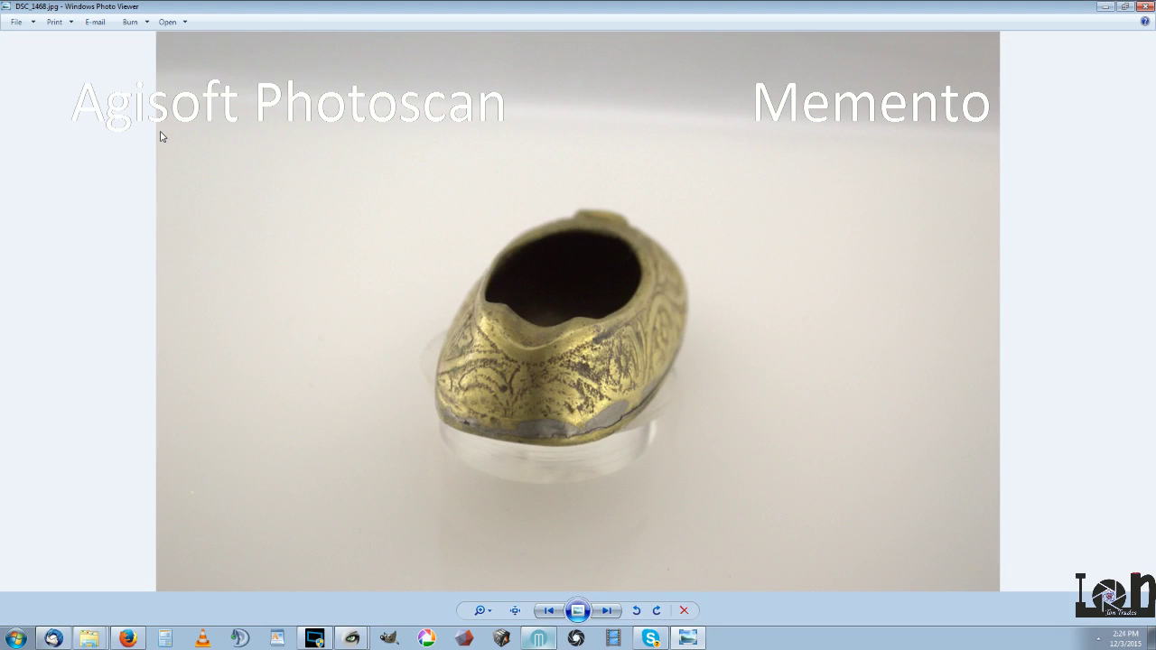
pyautogui.press('Right')
pyautogui.press('Right')
pyautogui.press('Right')
pyautogui.press('Right')
pyautogui.press('Right')
pyautogui.press('Right')
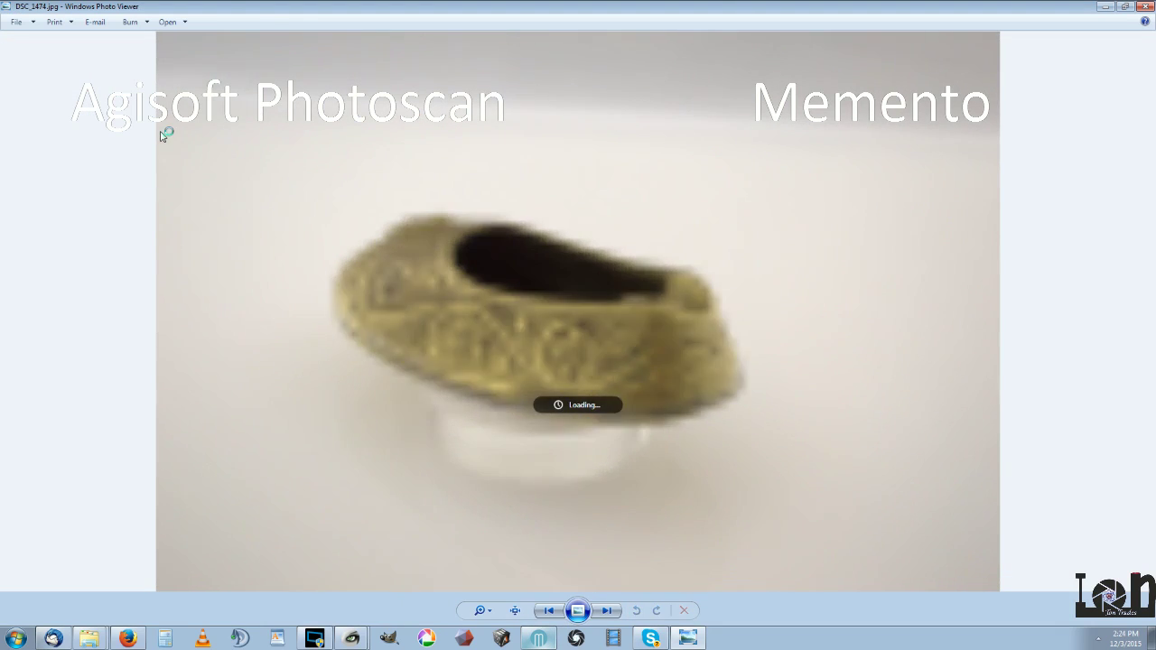
pyautogui.press('Right')
pyautogui.press('Right')
pyautogui.press('Right')
pyautogui.press('Right')
pyautogui.press('Right')
pyautogui.press('Right')
pyautogui.press('Right')
pyautogui.press('Right')
pyautogui.press('Right')
pyautogui.press('Right')
pyautogui.press('Right')
pyautogui.press('Right')
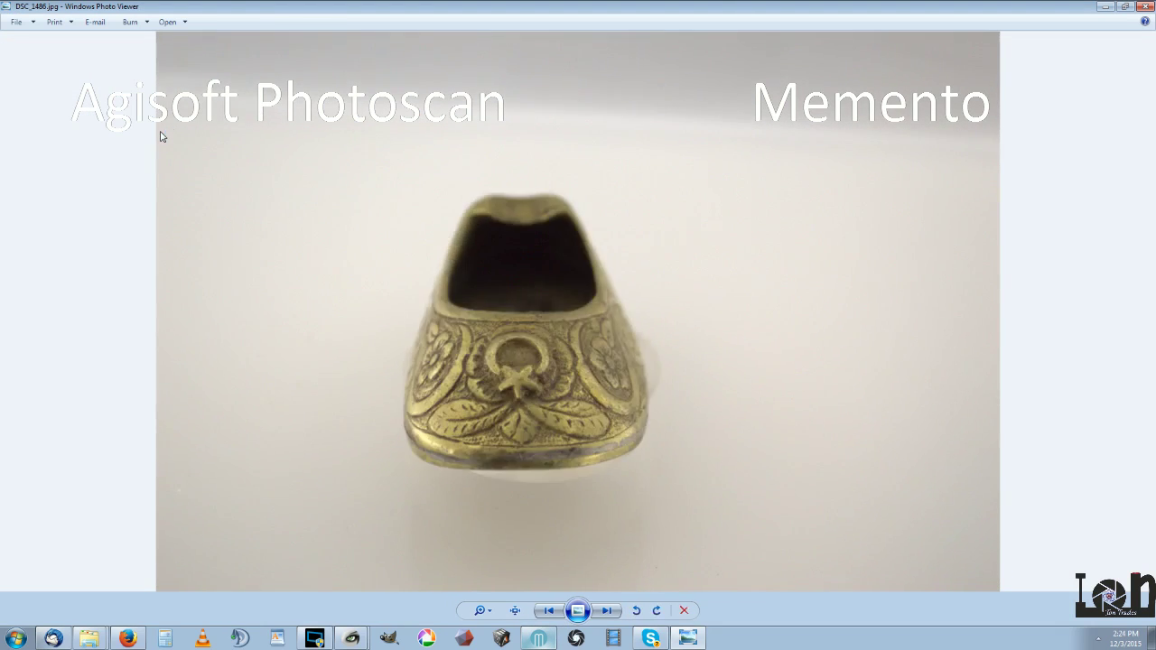
pyautogui.press('Right')
pyautogui.press('Right')
pyautogui.press('Right')
pyautogui.press('Right')
pyautogui.press('Right')
pyautogui.press('Right')
pyautogui.press('Right')
pyautogui.press('Right')
pyautogui.press('Right')
pyautogui.press('Right')
pyautogui.press('Right')
pyautogui.press('Right')
pyautogui.press('Right')
pyautogui.press('Right')
pyautogui.press('Right')
pyautogui.press('Right')
pyautogui.press('Right')
pyautogui.press('Right')
pyautogui.press('Right')
pyautogui.press('Right')
pyautogui.press('Right')
pyautogui.press('Right')
pyautogui.press('Right')
pyautogui.press('Right')
pyautogui.press('Right')
pyautogui.press('Right')
pyautogui.press('Right')
pyautogui.press('Right')
pyautogui.press('Right')
pyautogui.press('Right')
pyautogui.press('Right')
pyautogui.press('Right')
pyautogui.press('Right')
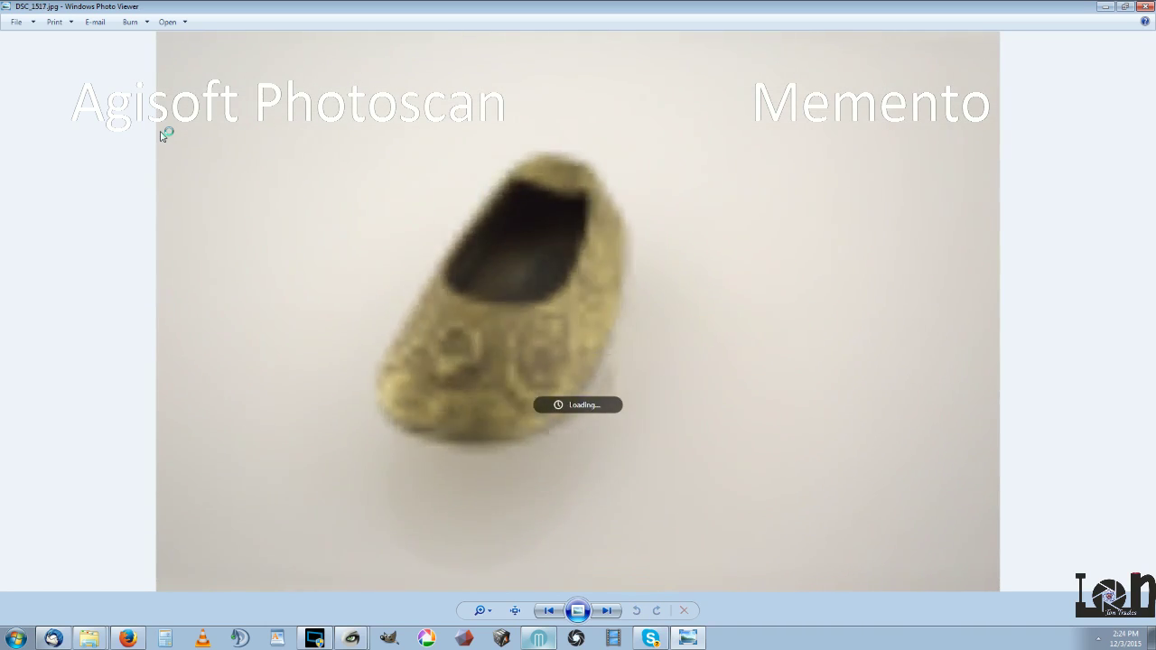
pyautogui.press('Right')
pyautogui.press('Right')
pyautogui.press('Right')
pyautogui.press('Right')
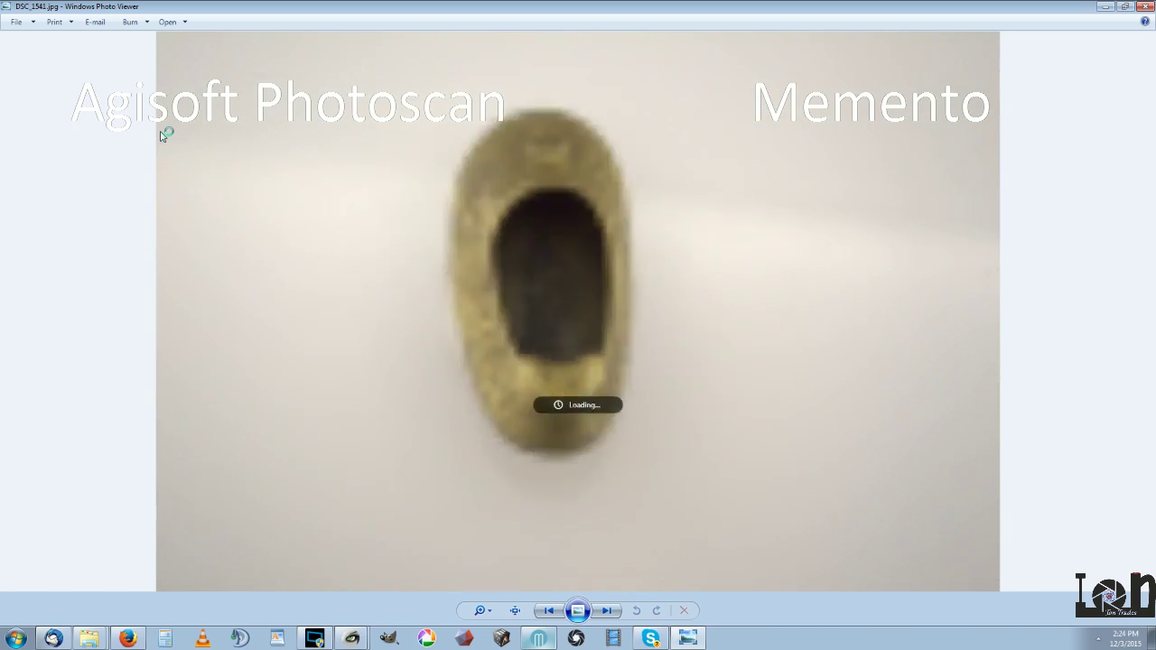
pyautogui.press('Right')
pyautogui.press('Right')
pyautogui.press('Right')
pyautogui.press('Right')
pyautogui.press('Right')
pyautogui.press('Right')
pyautogui.press('Right')
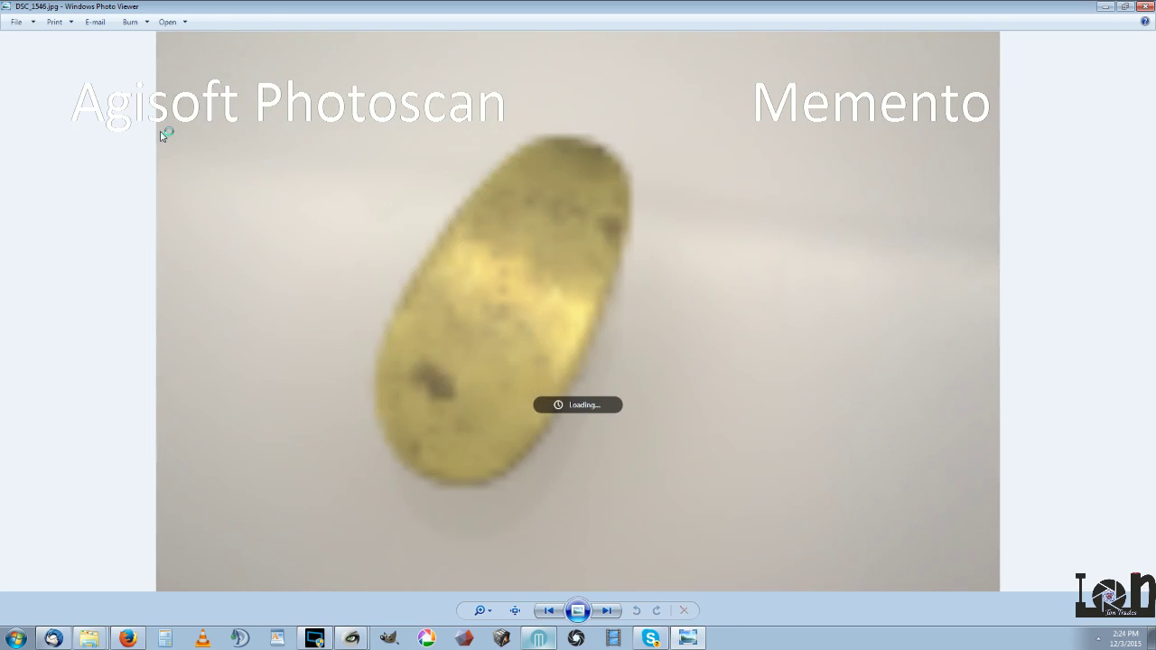
pyautogui.press('Right')
pyautogui.press('Right')
pyautogui.press('Right')
pyautogui.press('Right')
pyautogui.press('Right')
pyautogui.press('Right')
pyautogui.press('Right')
pyautogui.press('Right')
pyautogui.press('Right')
pyautogui.press('Right')
pyautogui.press('Right')
pyautogui.press('Right')
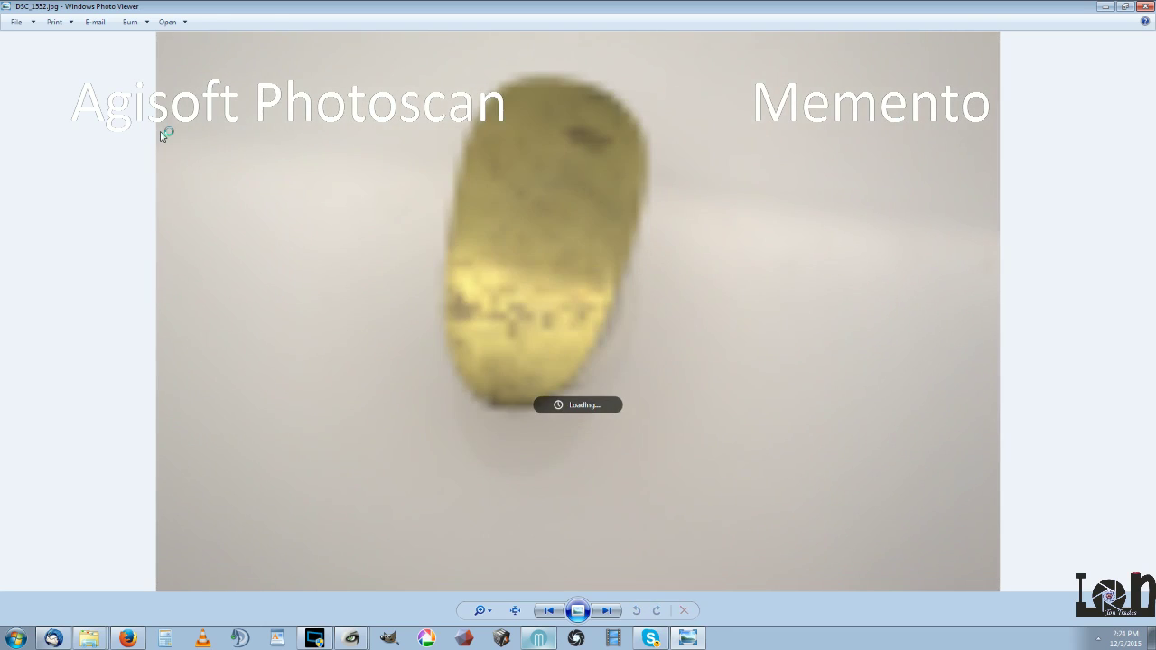
pyautogui.press('Right')
pyautogui.press('Right')
pyautogui.press('Right')
pyautogui.press('Right')
pyautogui.press('Right')
pyautogui.press('Right')
pyautogui.press('Right')
pyautogui.press('Right')
pyautogui.press('Right')
pyautogui.press('Right')
pyautogui.press('Right')
pyautogui.press('Right')
pyautogui.press('Right')
pyautogui.press('Right')
pyautogui.press('Right')
pyautogui.press('Right')
pyautogui.press('Right')
pyautogui.press('Right')
pyautogui.press('Right')
pyautogui.press('Right')
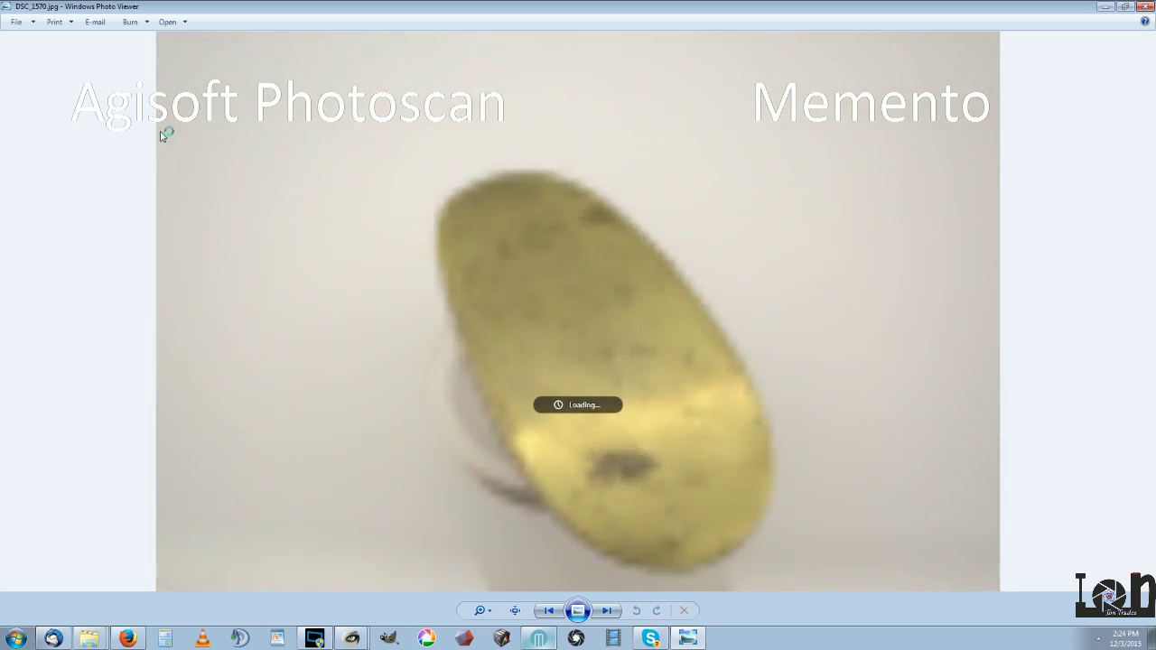
pyautogui.press('Right')
pyautogui.press('Right')
pyautogui.press('Right')
pyautogui.press('Right')
pyautogui.press('Right')
pyautogui.press('Right')
pyautogui.press('Right')
pyautogui.press('Right')
pyautogui.press('Right')
pyautogui.press('Right')
pyautogui.press('Right')
pyautogui.press('Right')
pyautogui.press('Right')
pyautogui.press('Right')
pyautogui.press('Right')
pyautogui.press('Right')
pyautogui.press('Right')
pyautogui.press('Right')
pyautogui.press('Right')
pyautogui.press('Right')
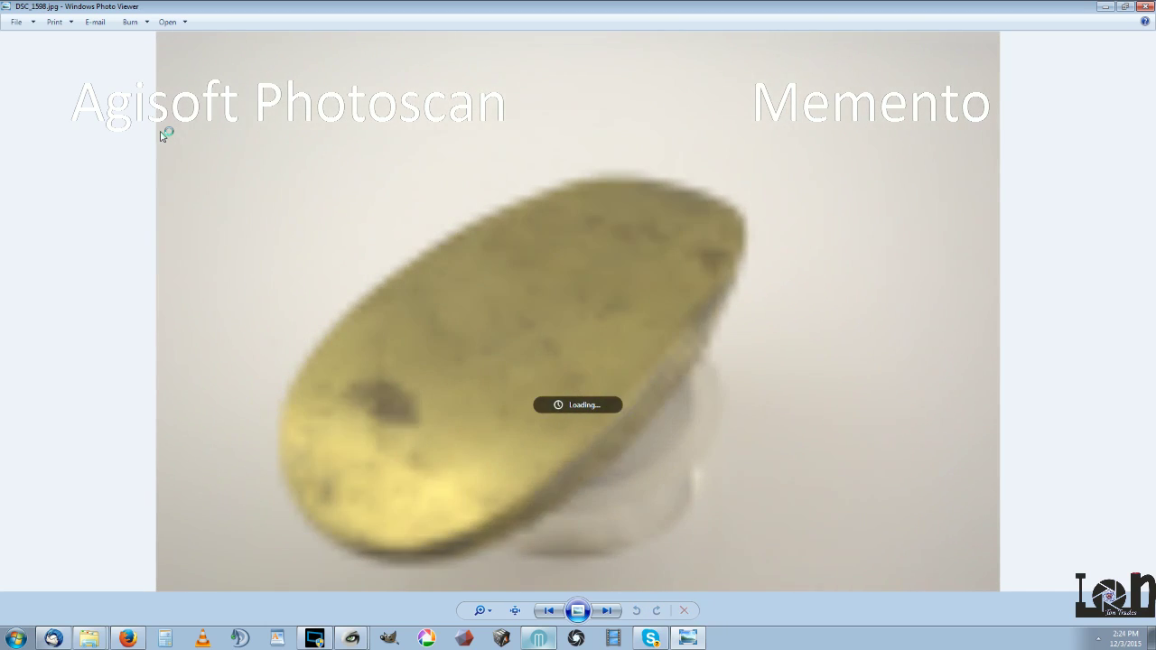
pyautogui.press('Right')
pyautogui.press('Right')
pyautogui.press('Right')
pyautogui.press('Right')
pyautogui.press('Right')
pyautogui.press('Right')
pyautogui.press('Right')
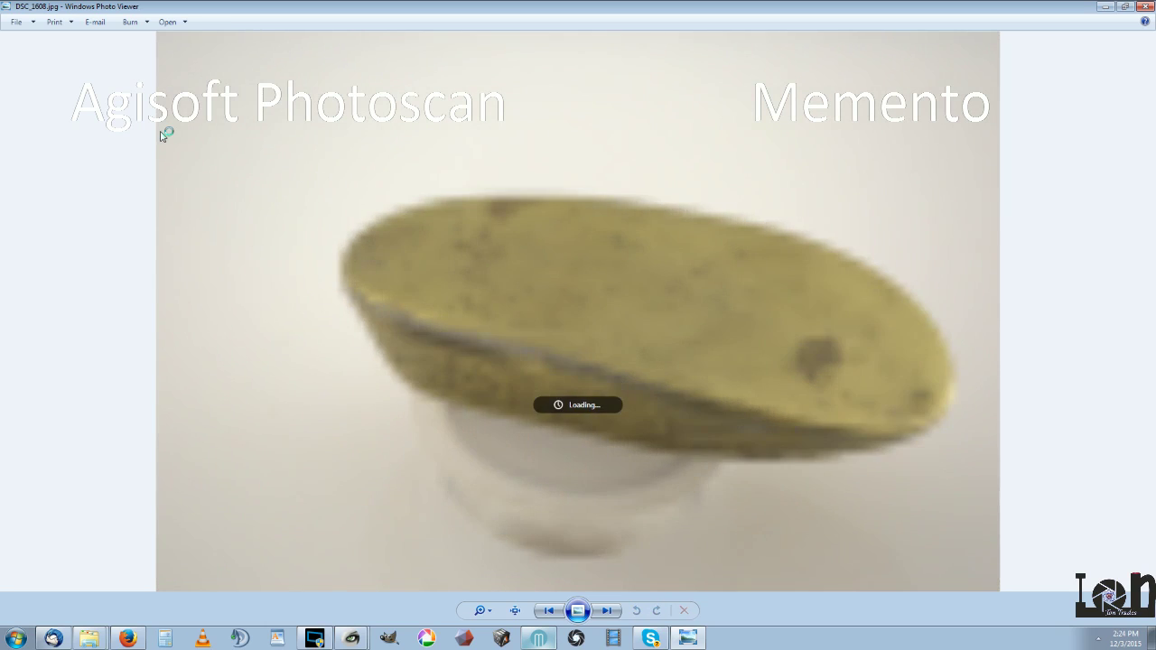
pyautogui.press('Right')
pyautogui.press('Right')
pyautogui.press('Right')
pyautogui.press('Right')
pyautogui.press('Right')
pyautogui.press('Right')
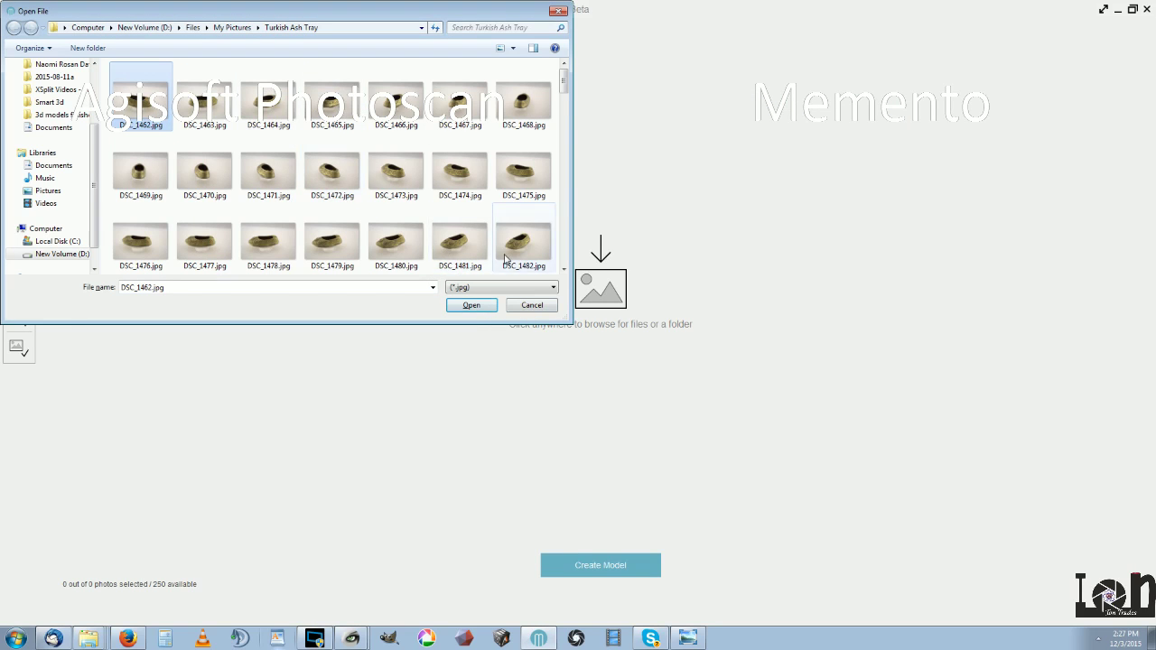
# - Load all 161 ash tray photos and name the new model TurkishAShtrayMemento
pyautogui.scroll(-3, 487, 223)
pyautogui.hotkey('ctrl', 'a')
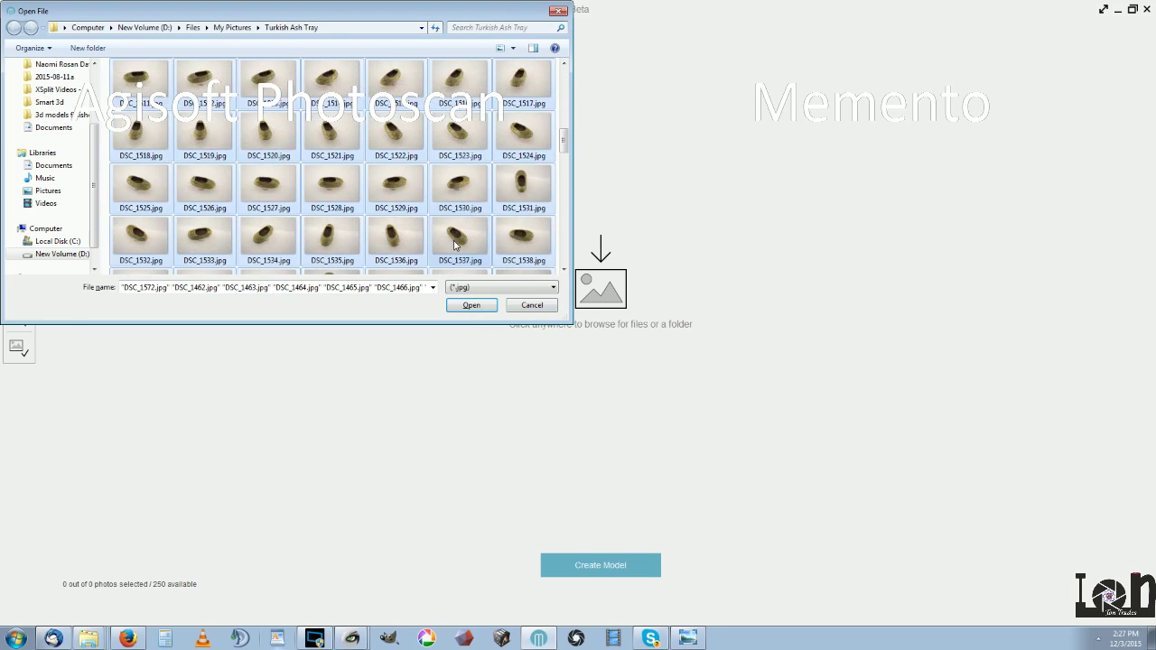
pyautogui.scroll(-5, 455, 245)
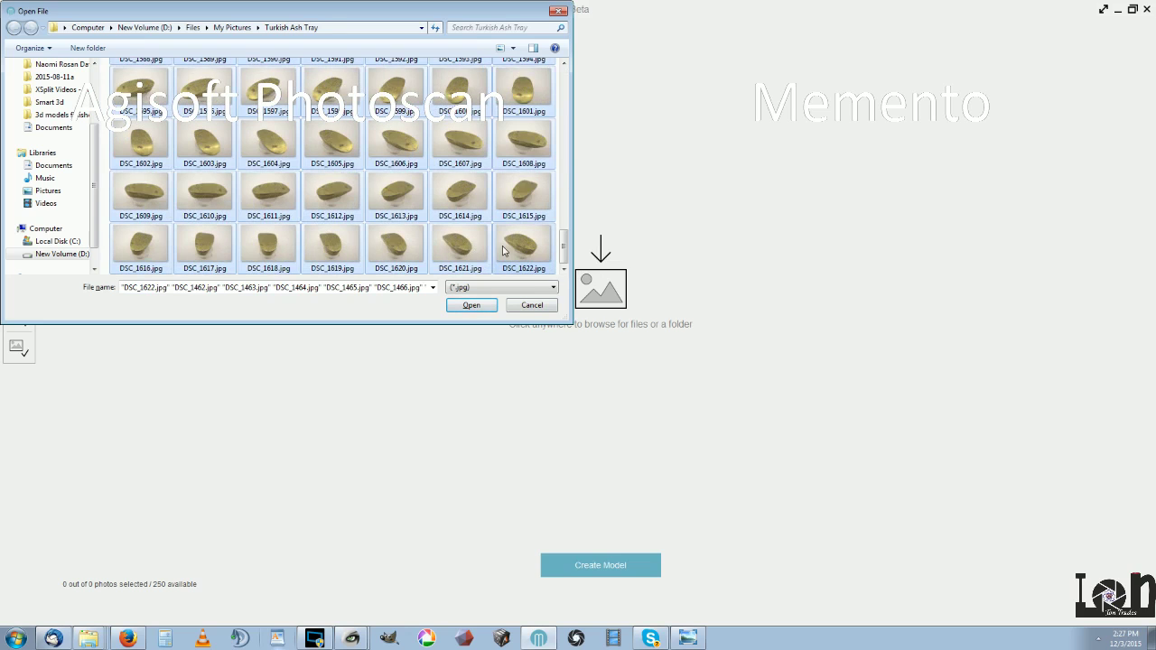
pyautogui.click(471, 305)
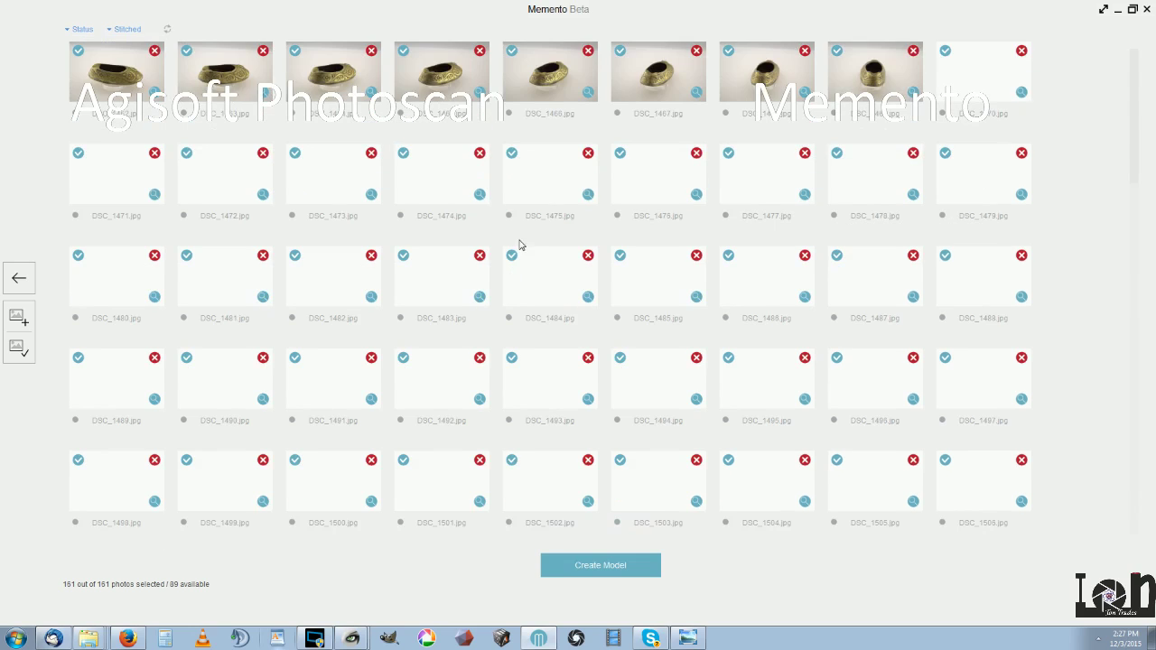
pyautogui.click(591, 565)
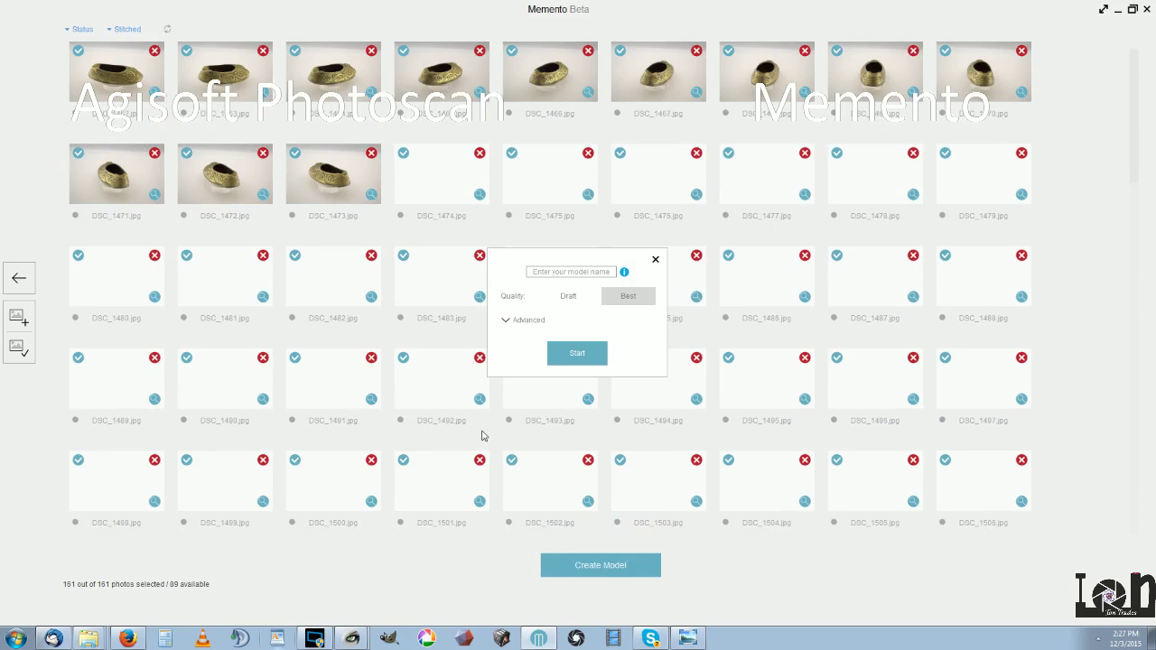
pyautogui.write('T')
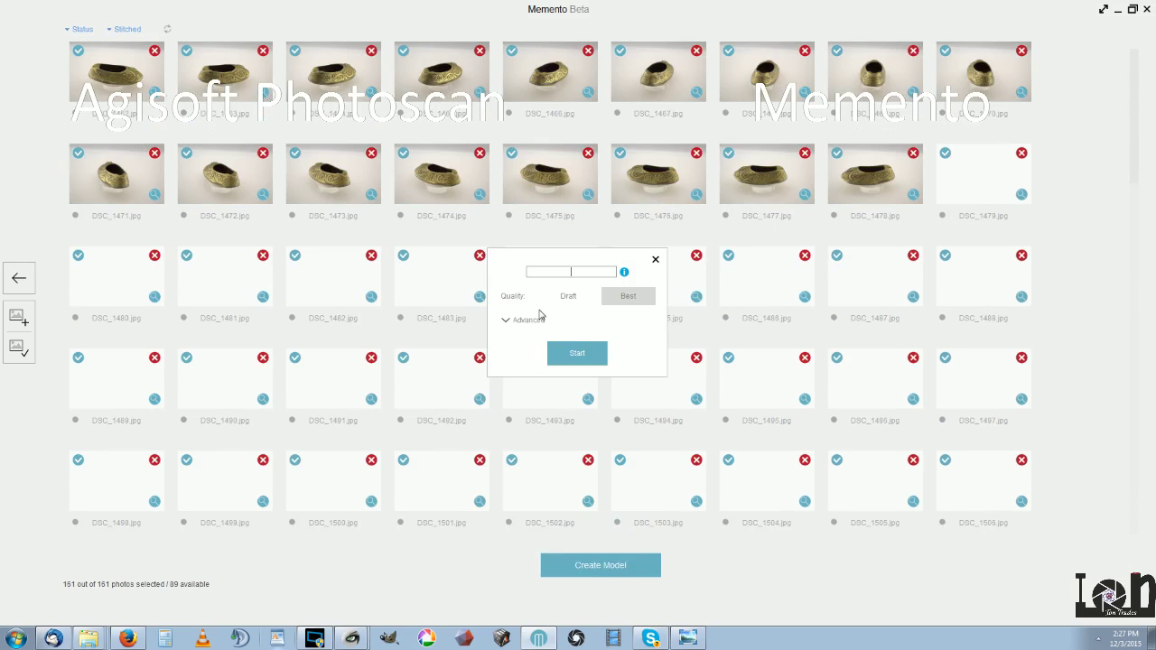
pyautogui.write('ur')
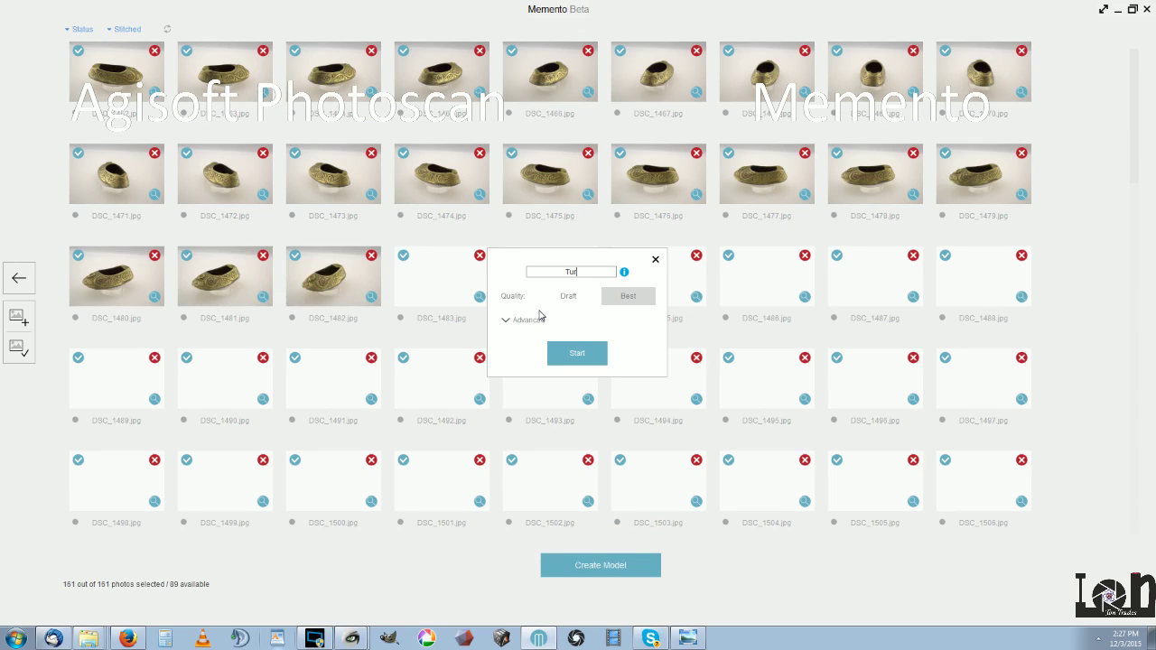
pyautogui.write('kishA')
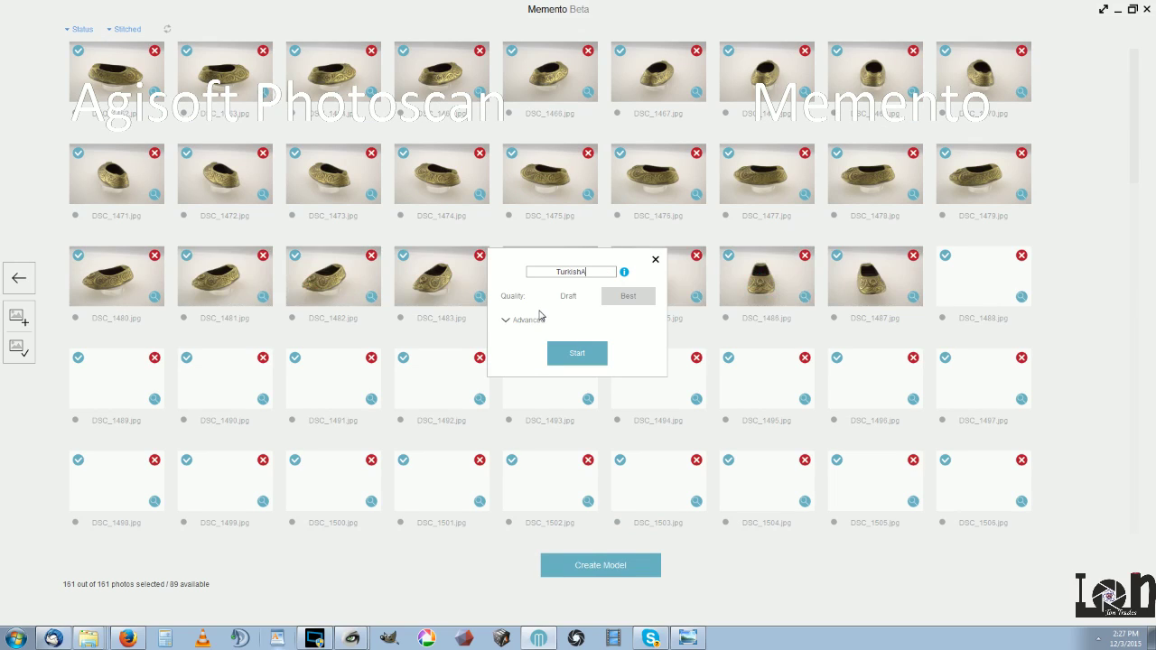
pyautogui.write('Sh')
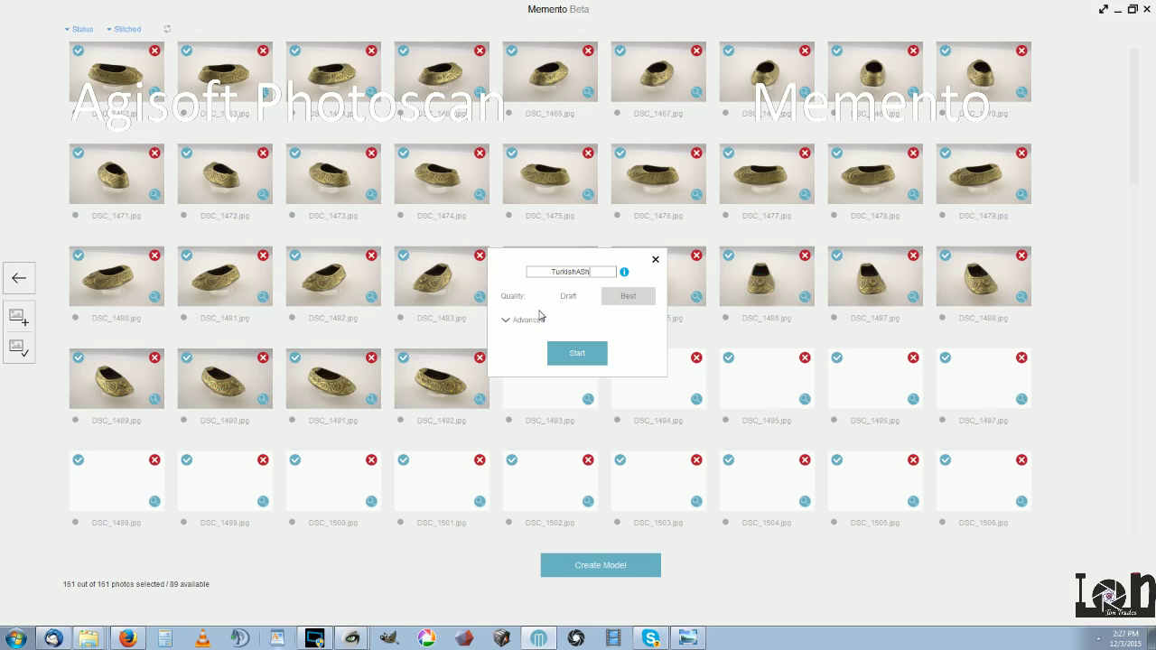
pyautogui.write('trayMemento')
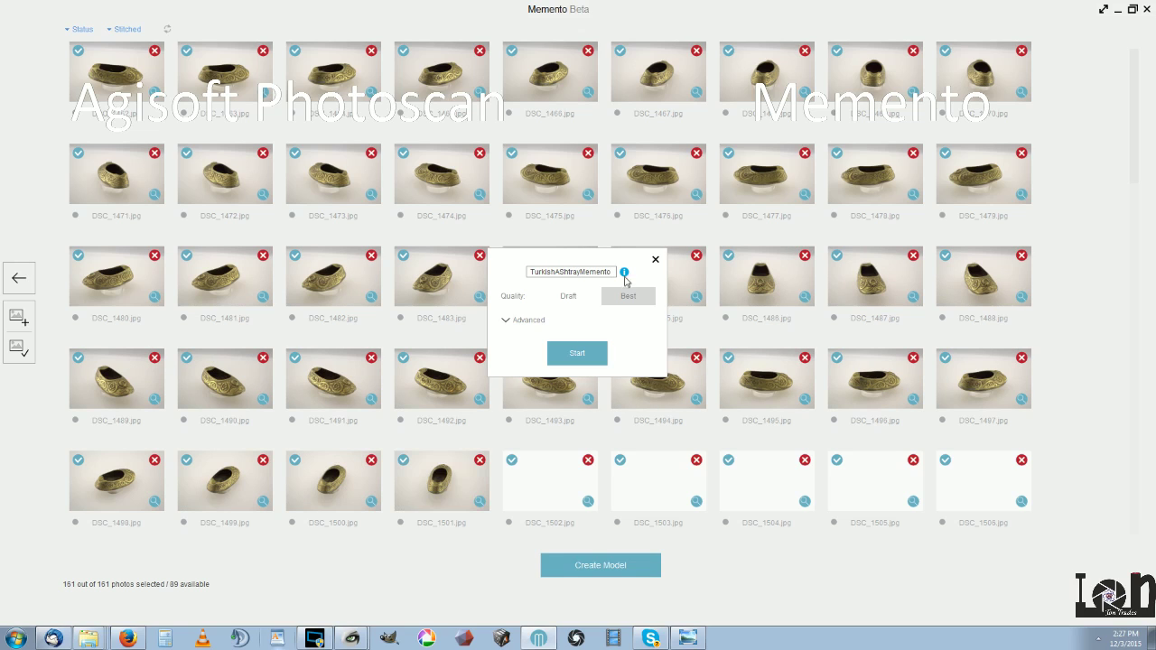
# - Start the cloud mesh creation for the new model, then cancel it
pyautogui.click(577, 354)
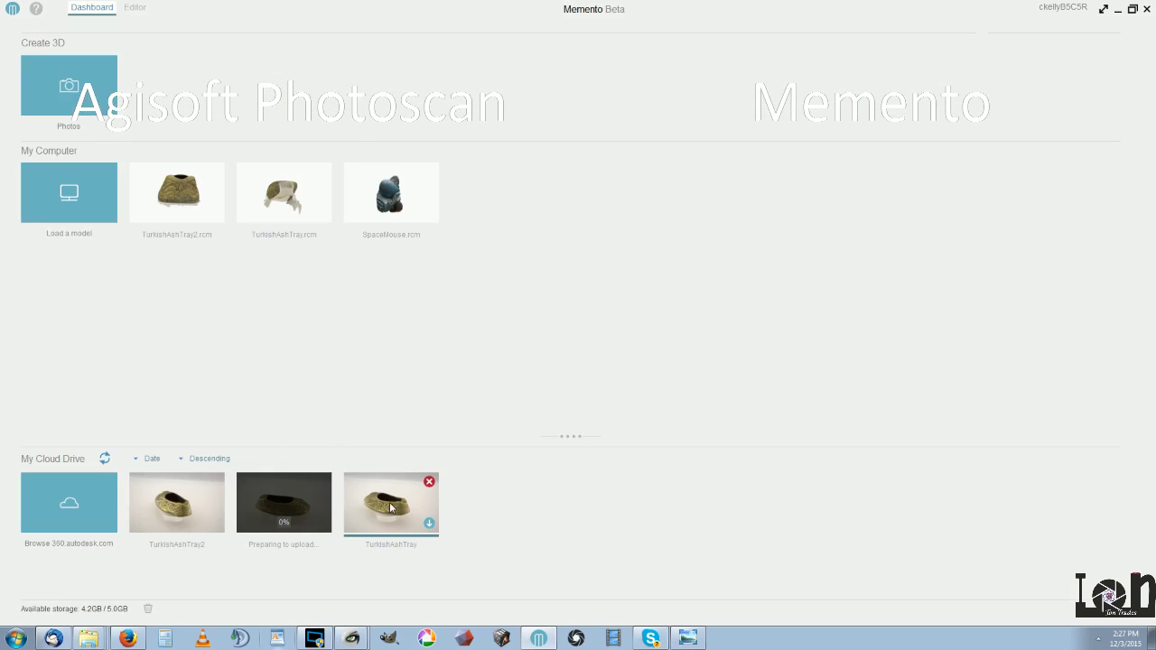
pyautogui.click(321, 488)
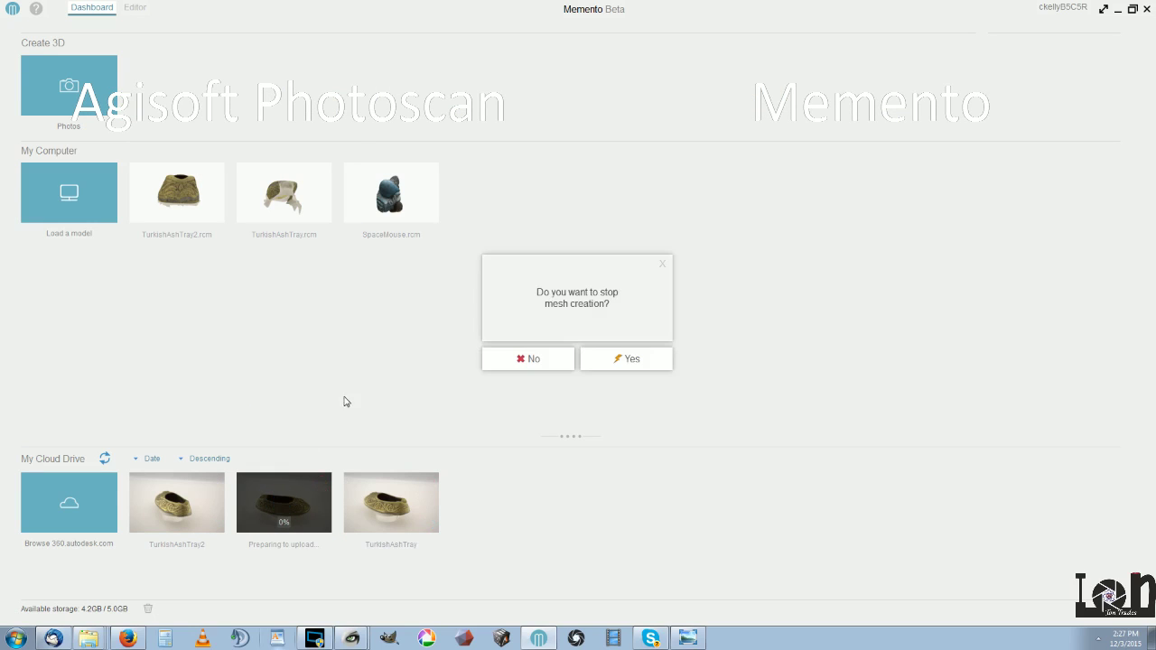
pyautogui.click(607, 361)
# - Open the TurkishAshTray model and orbit it to view its top and patterned side
pyautogui.click(293, 204)
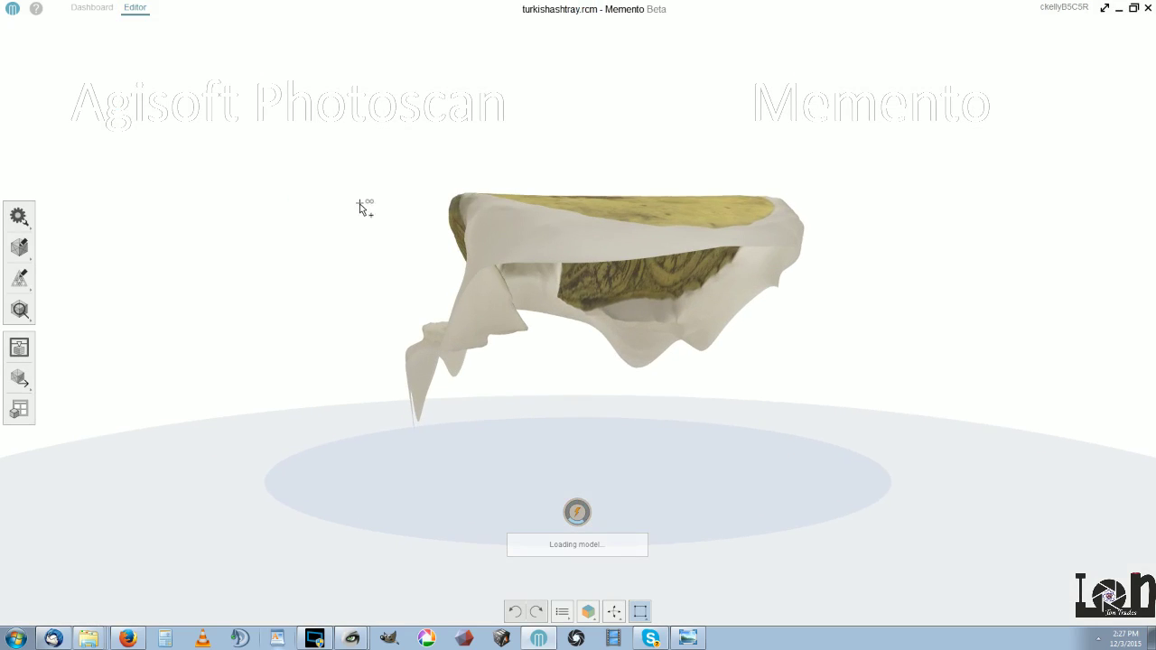
pyautogui.moveTo(483, 250); pyautogui.dragTo(476, 243)
pyautogui.moveTo(402, 178); pyautogui.dragTo(516, 266, button='middle')
pyautogui.scroll(5, 381, 279)
pyautogui.moveTo(301, 363); pyautogui.dragTo(481, 371, button='middle')
pyautogui.scroll(-6, 482, 371)
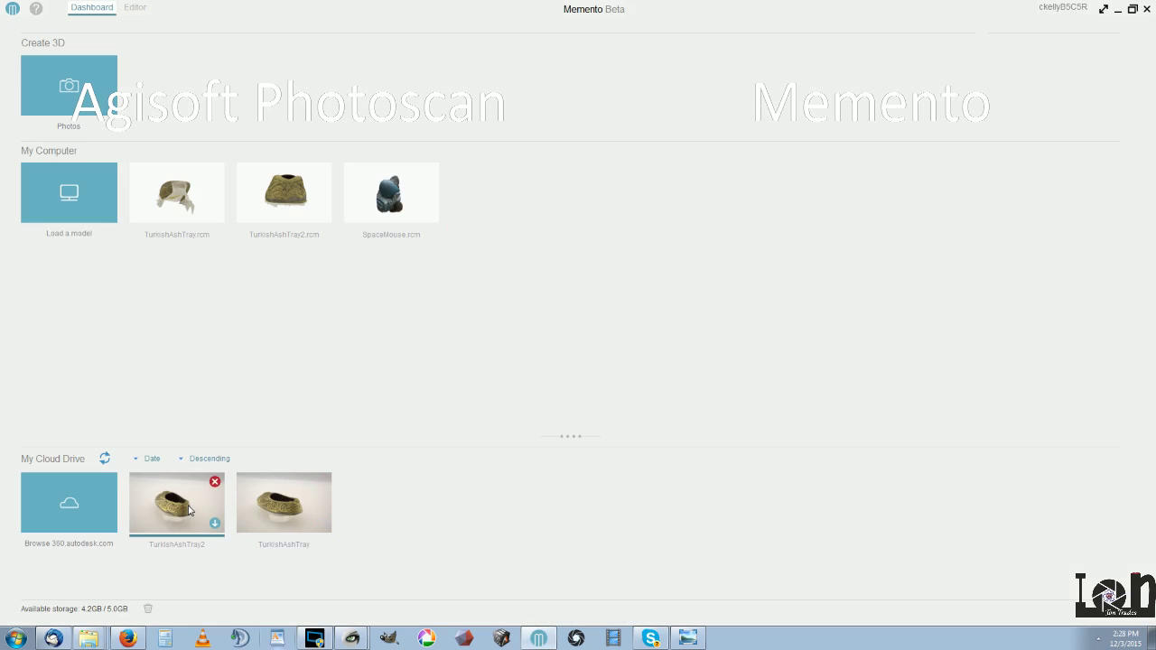
# - Open TurkishAshTray2.rcm and orbit it to view the interior and engraved rim
pyautogui.doubleClick(294, 194)
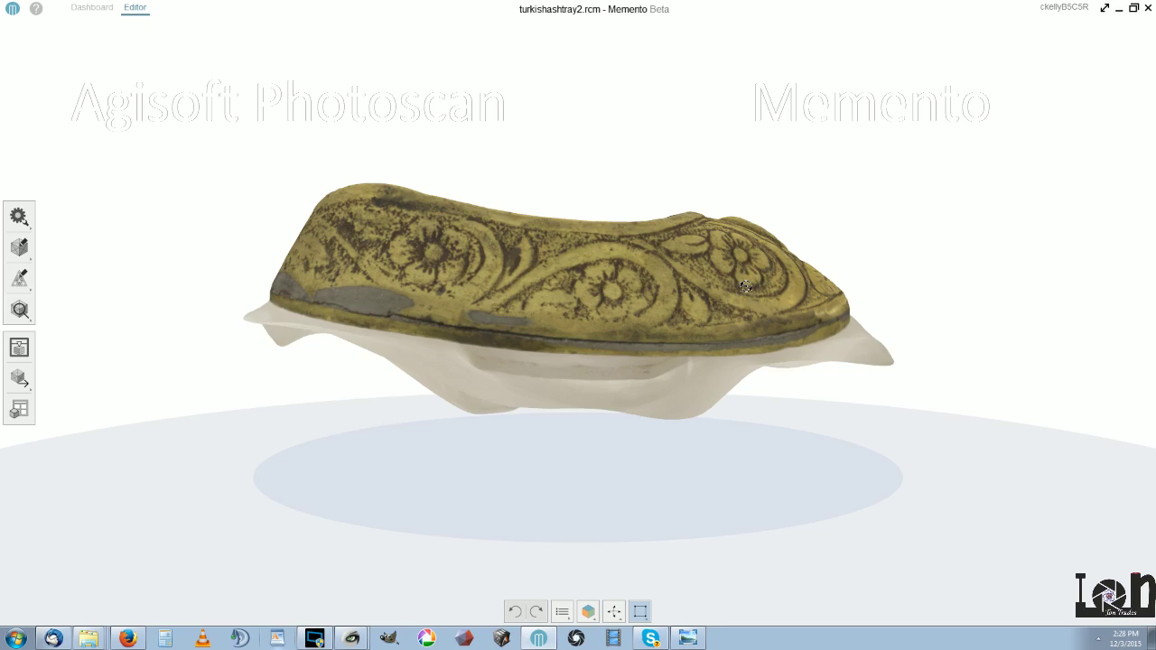
pyautogui.moveTo(744, 286); pyautogui.dragTo(669, 290)
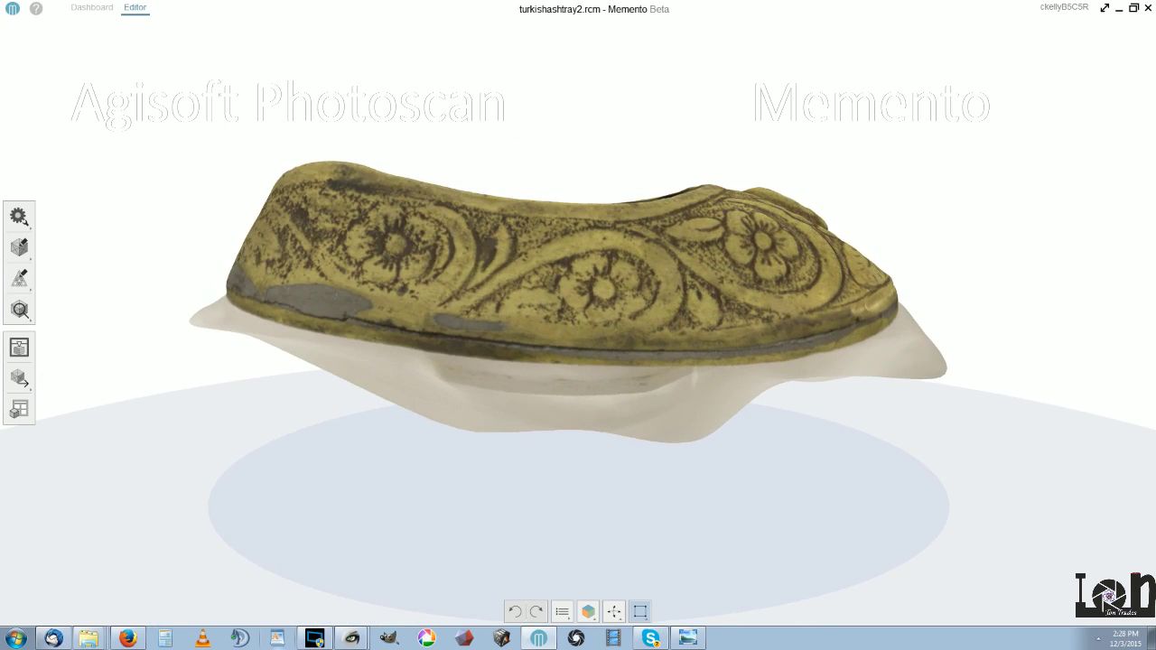
pyautogui.scroll(6, 522, 287)
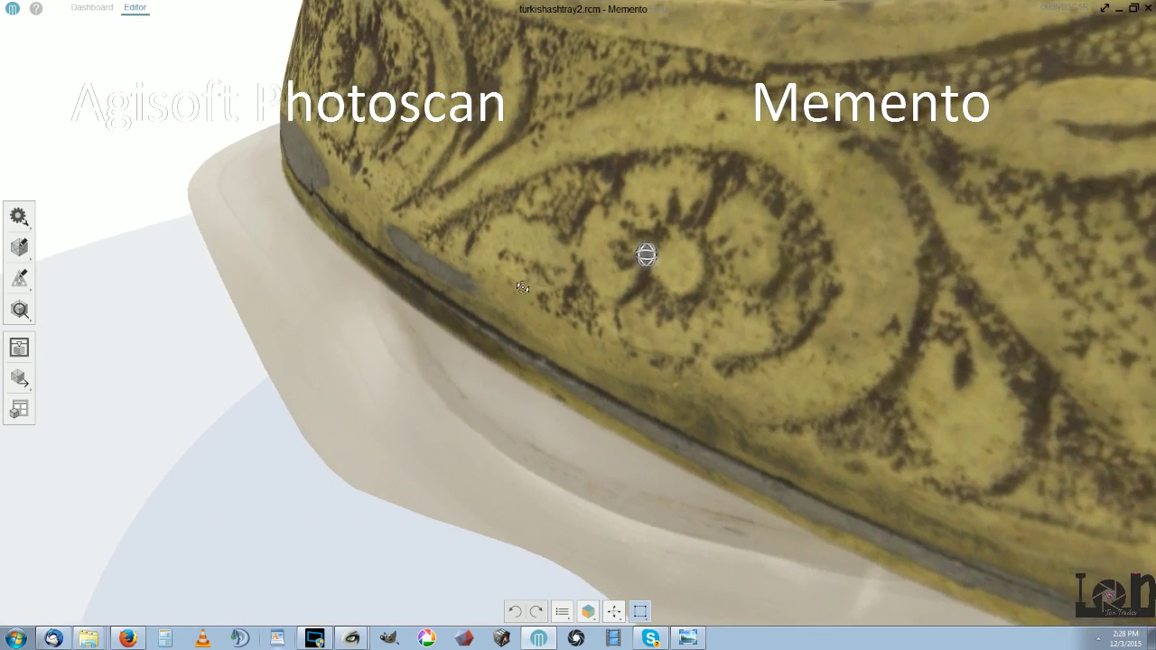
pyautogui.scroll(-5, 522, 287)
pyautogui.moveTo(522, 287); pyautogui.dragTo(755, 237)
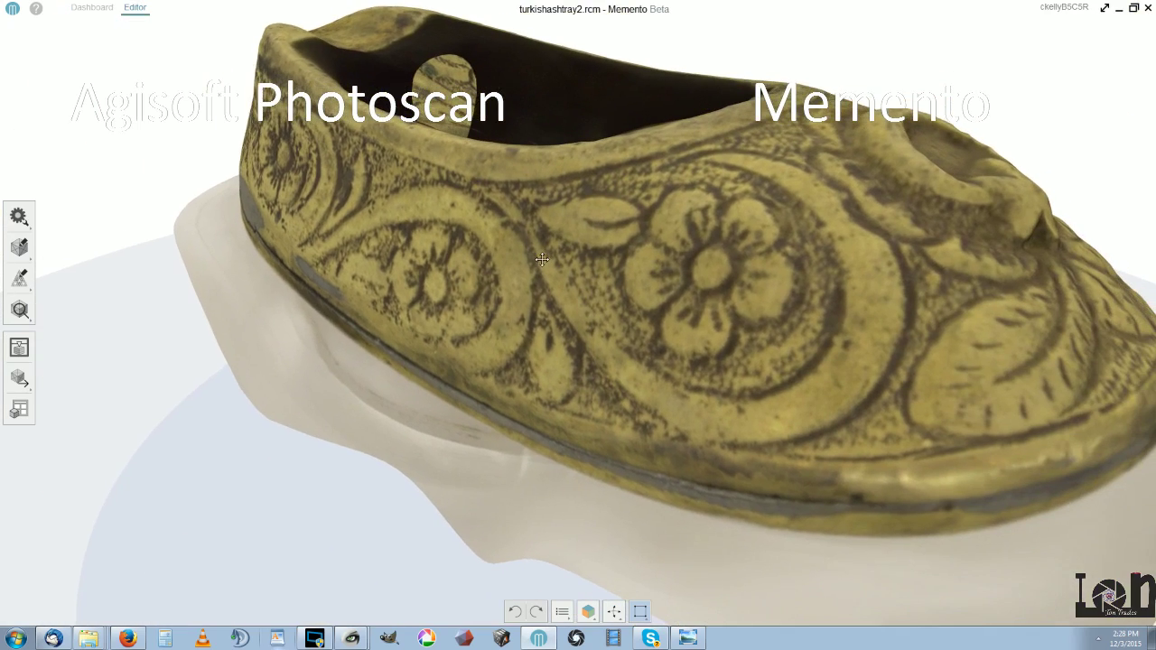
# - Marquee-select the stray spike below the ash tray base and delete it from the mesh
pyautogui.click(22, 245)
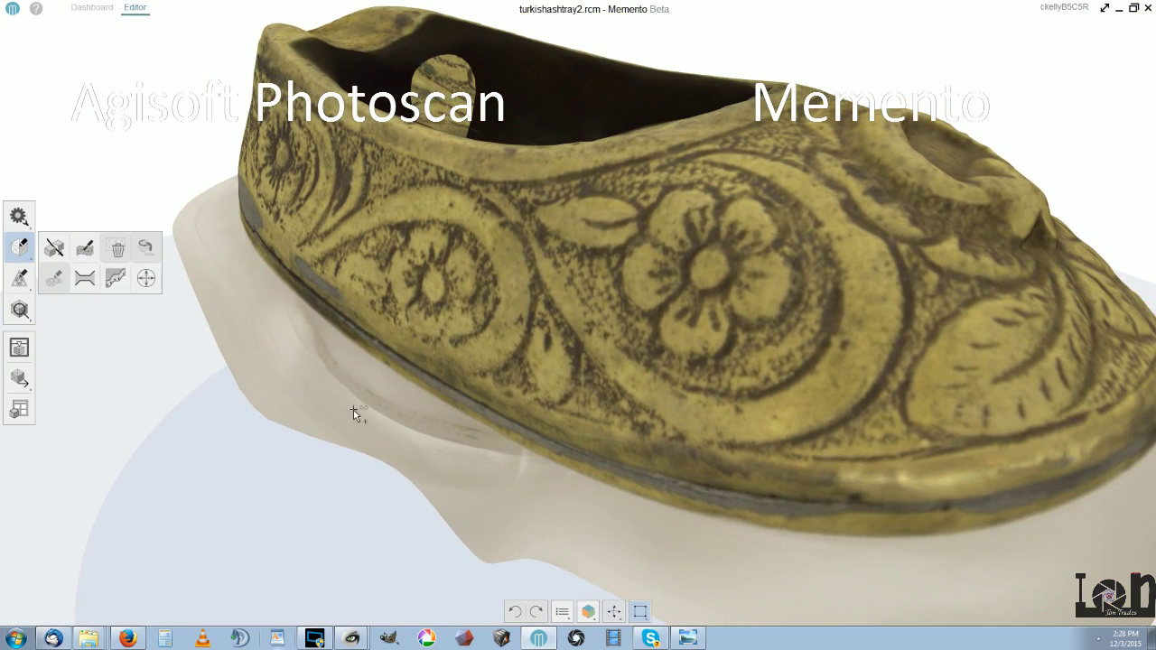
pyautogui.moveTo(341, 367); pyautogui.dragTo(162, 486)
pyautogui.click(118, 248)
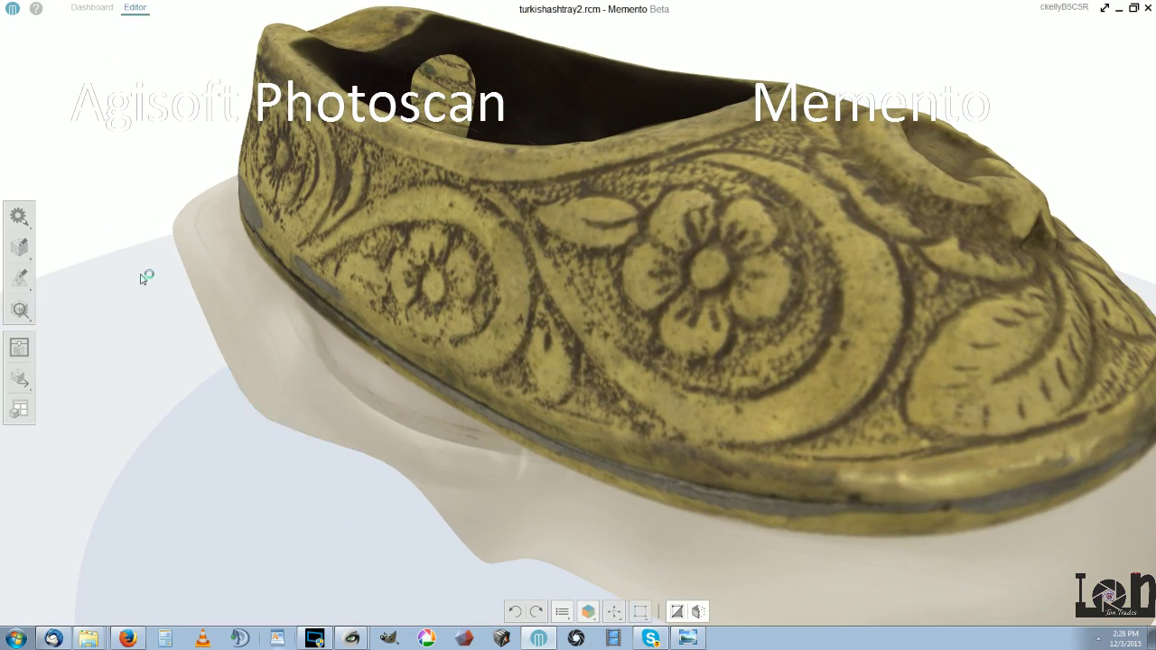
pyautogui.click(22, 247)
pyautogui.click(118, 249)
pyautogui.moveTo(478, 452); pyautogui.dragTo(168, 400)
pyautogui.click(20, 247)
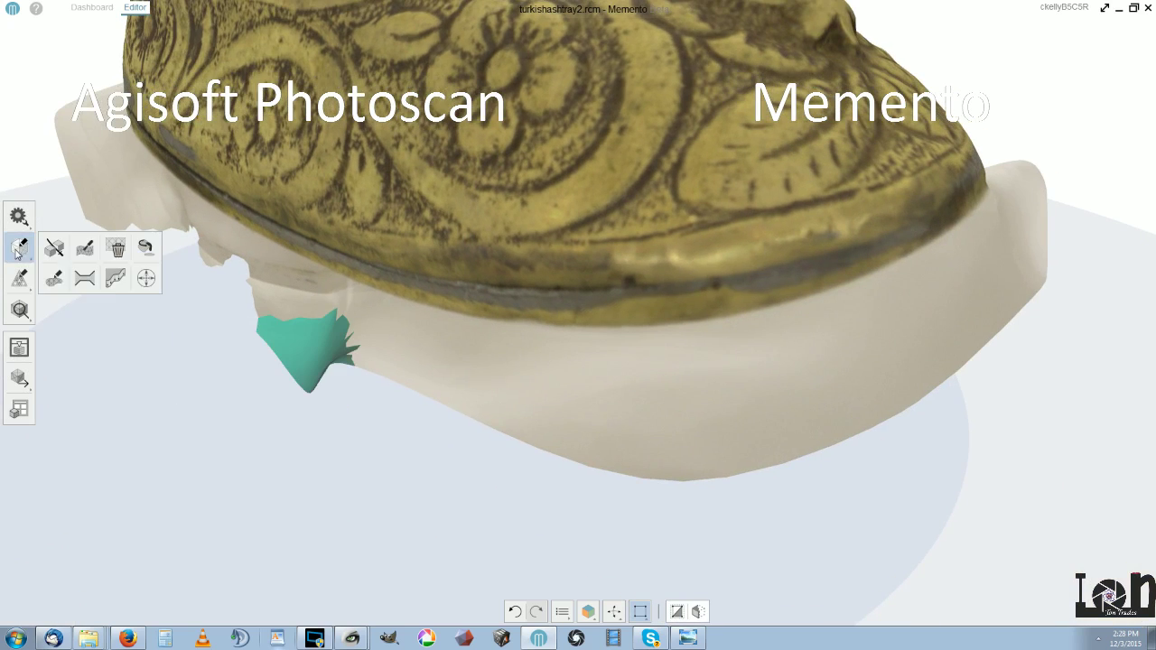
pyautogui.click(117, 249)
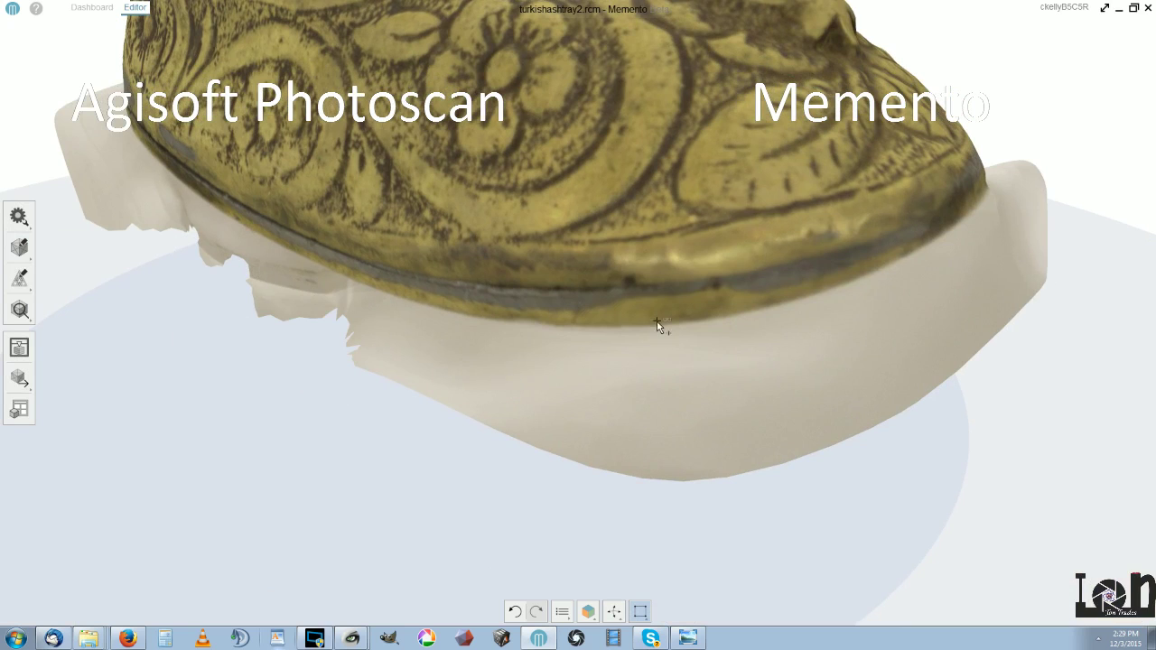
# - Switch the turkishashtray2 model's display mode to wireframe
pyautogui.scroll(-5, 659, 325)
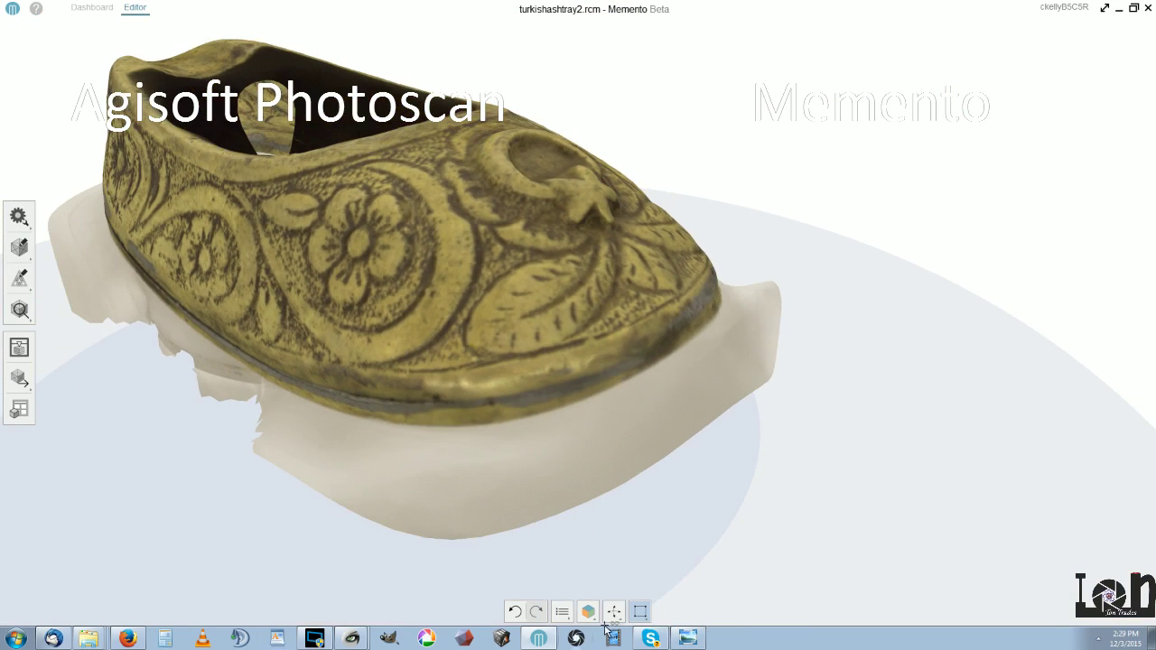
pyautogui.scroll(5, 490, 329)
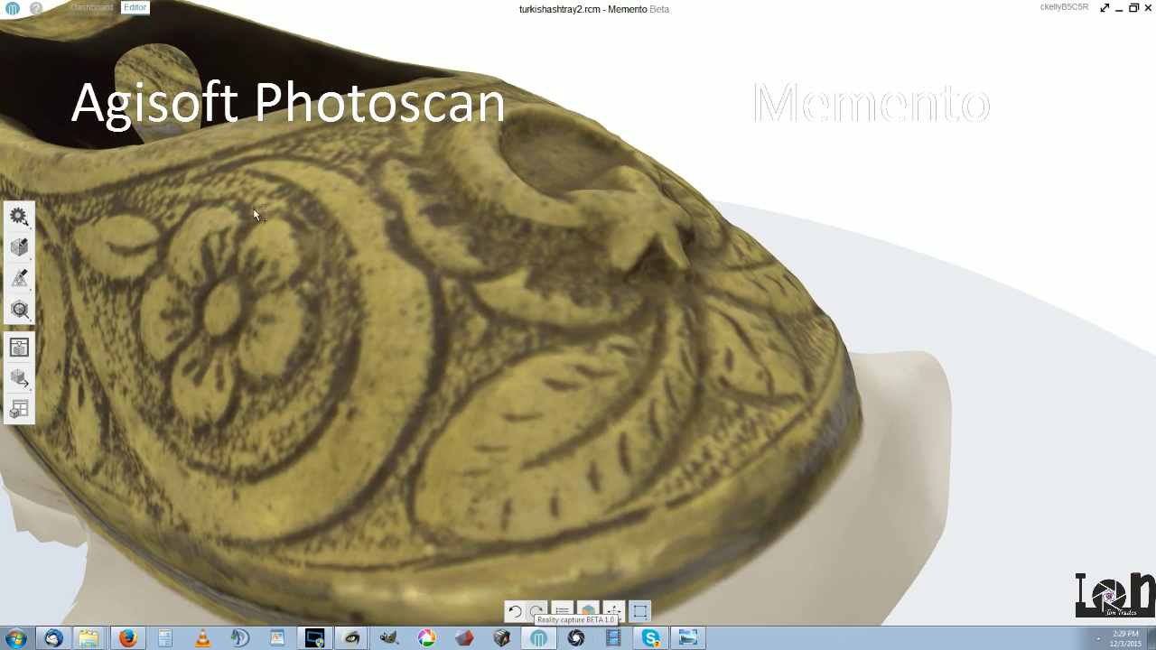
pyautogui.click(20, 246)
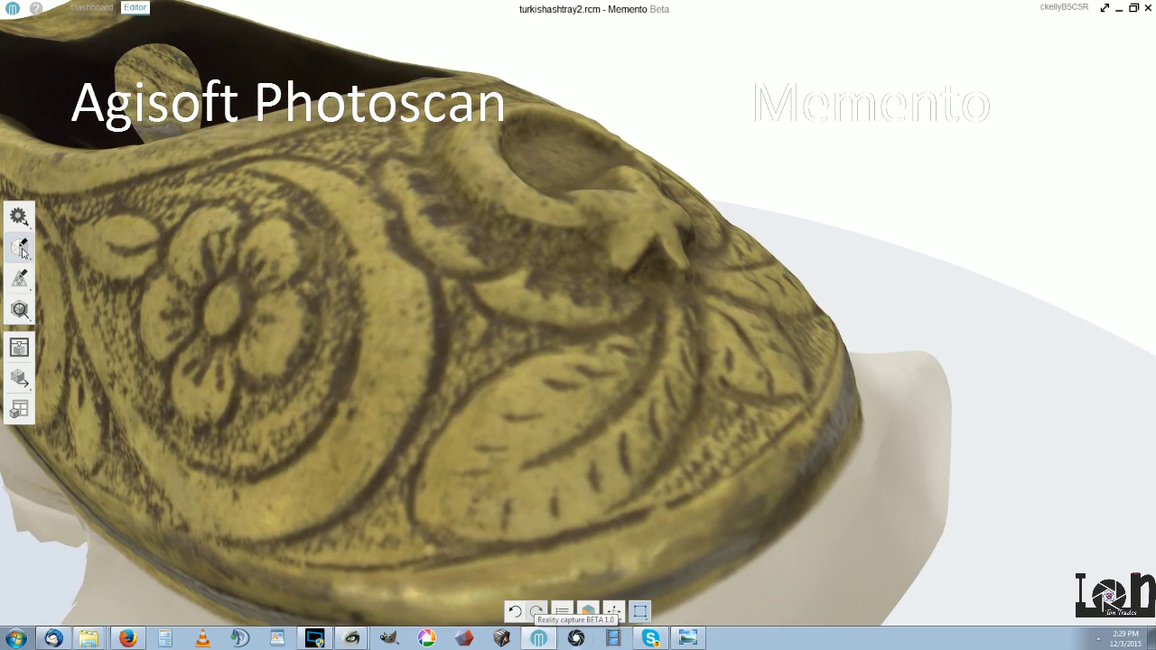
pyautogui.click(20, 310)
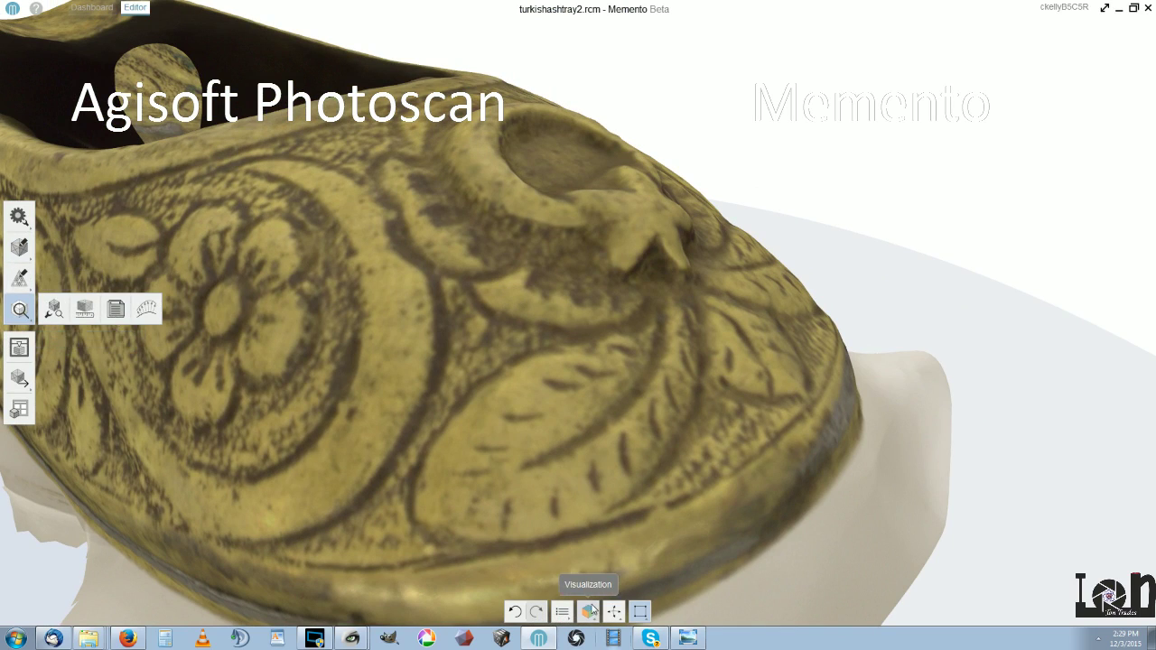
pyautogui.click(587, 611)
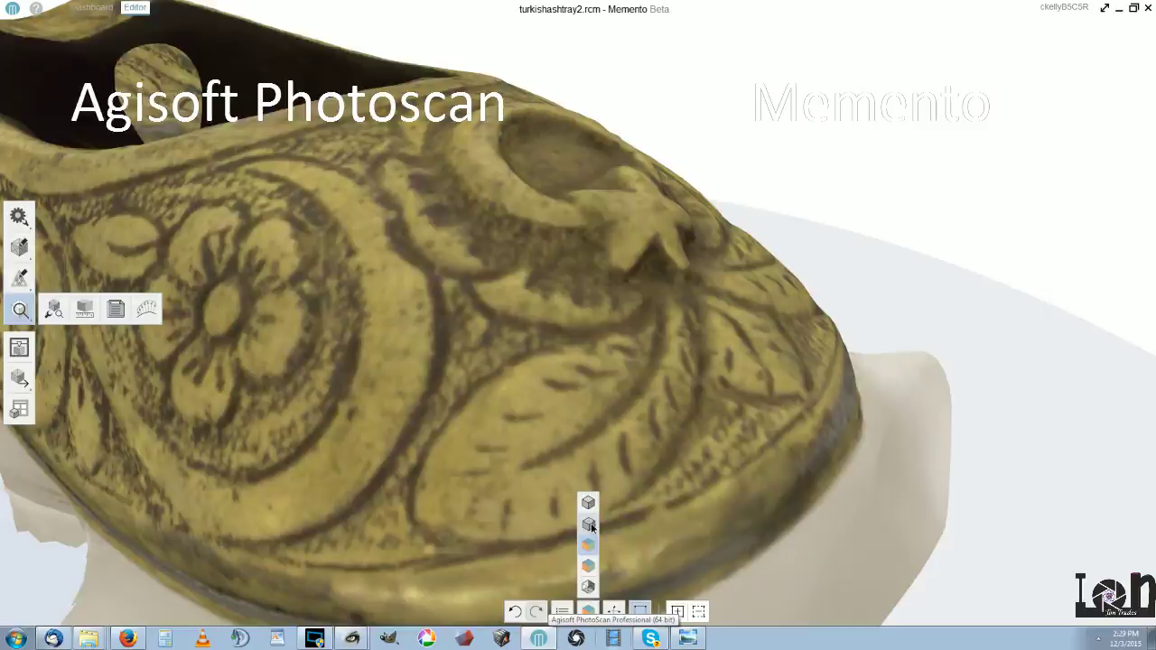
pyautogui.click(591, 525)
# - Orbit and zoom the wireframe to inspect triangles across the underside and top ridge
pyautogui.moveTo(570, 411); pyautogui.dragTo(513, 358)
pyautogui.scroll(6, 584, 355)
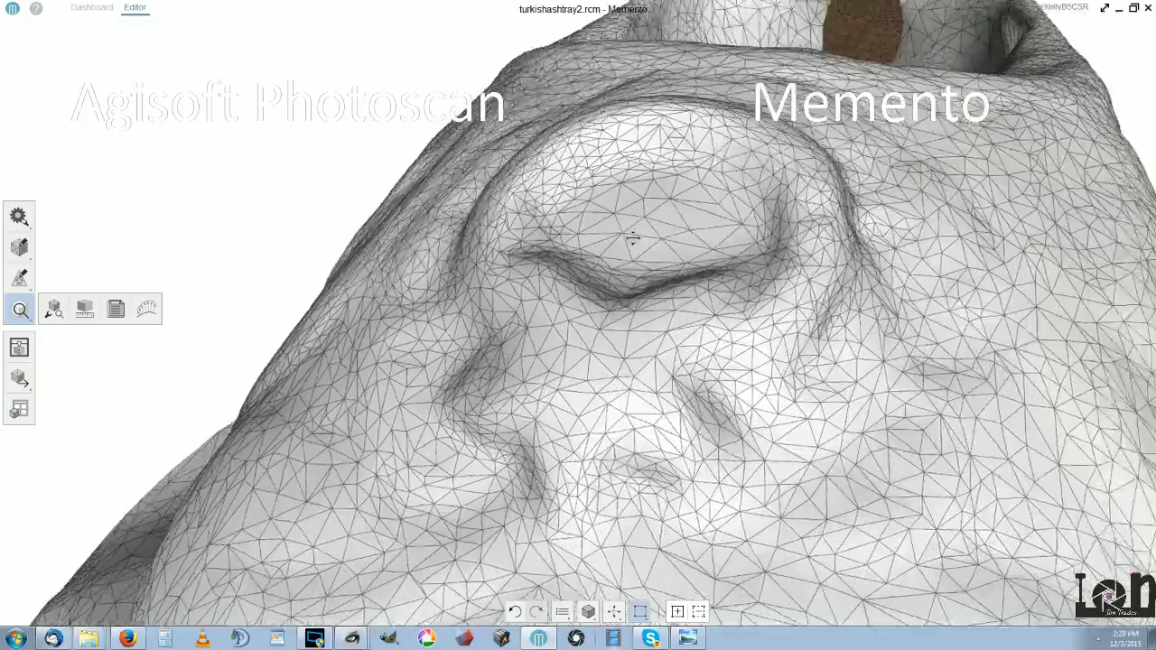
pyautogui.moveTo(632, 237); pyautogui.dragTo(556, 300)
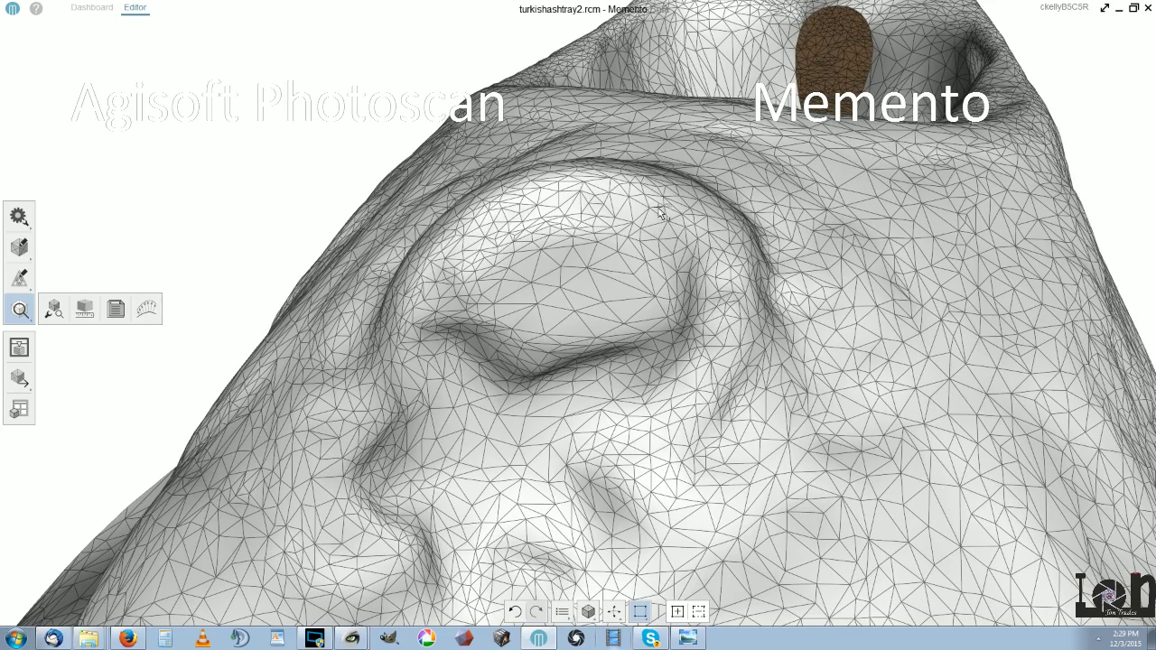
pyautogui.moveTo(450, 259); pyautogui.dragTo(721, 399)
pyautogui.scroll(5, 590, 269)
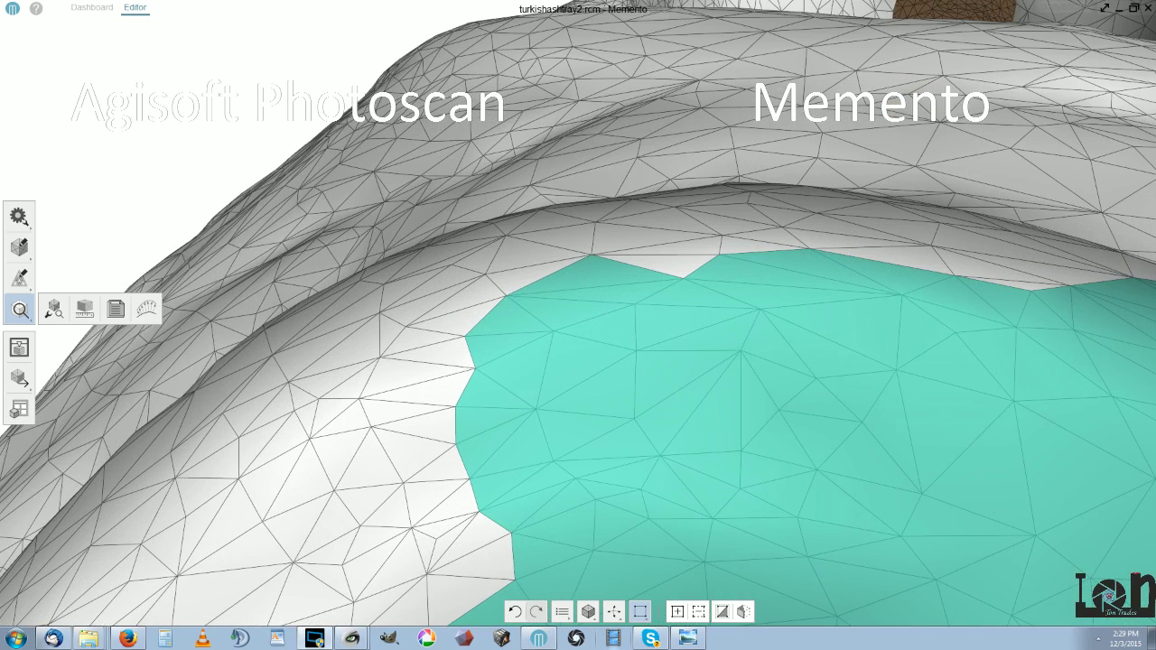
# - Review the OBJ export settings for the 3D model, then switch to the MeshLab window
pyautogui.moveTo(361, 262); pyautogui.dragTo(325, 271)
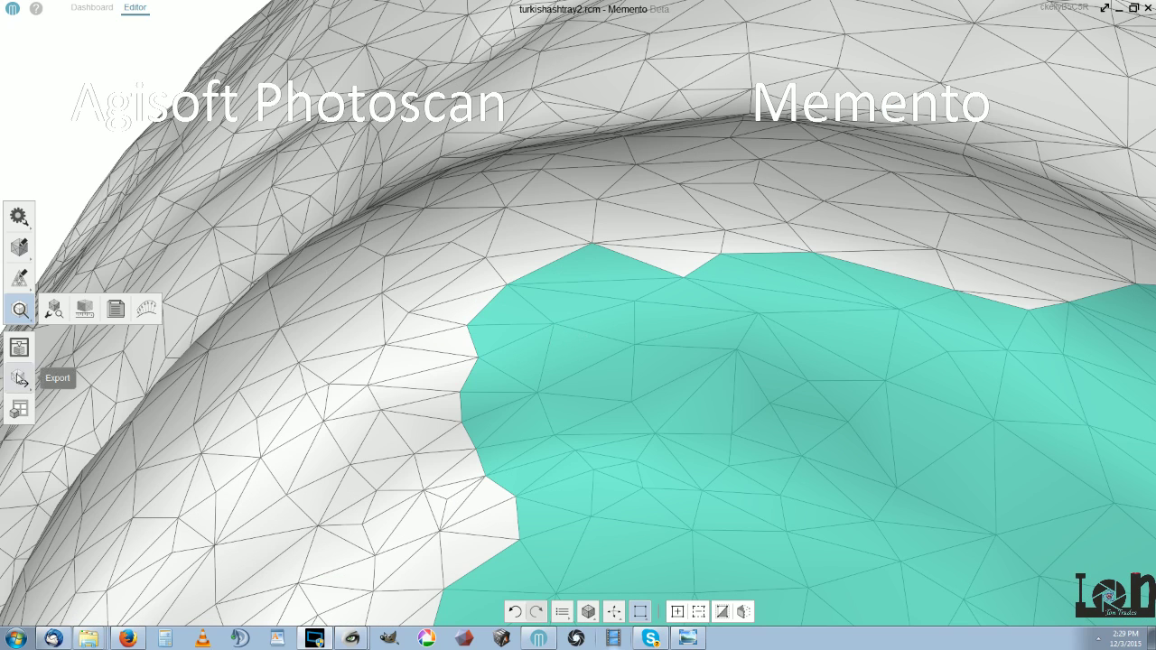
pyautogui.click(19, 377)
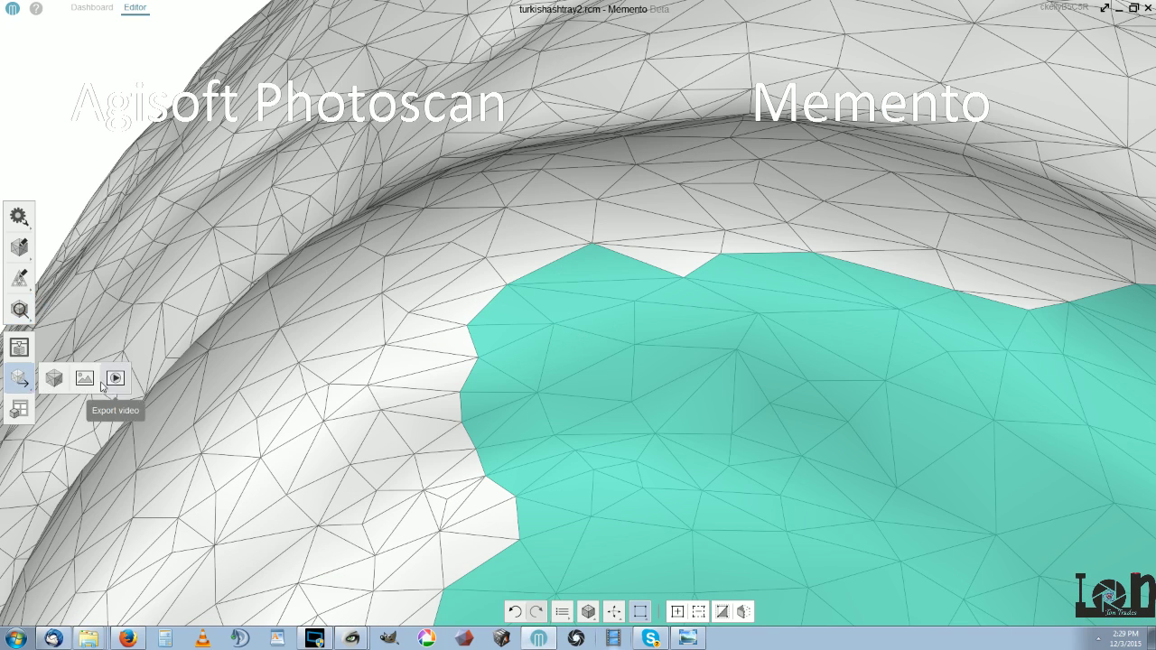
pyautogui.click(54, 377)
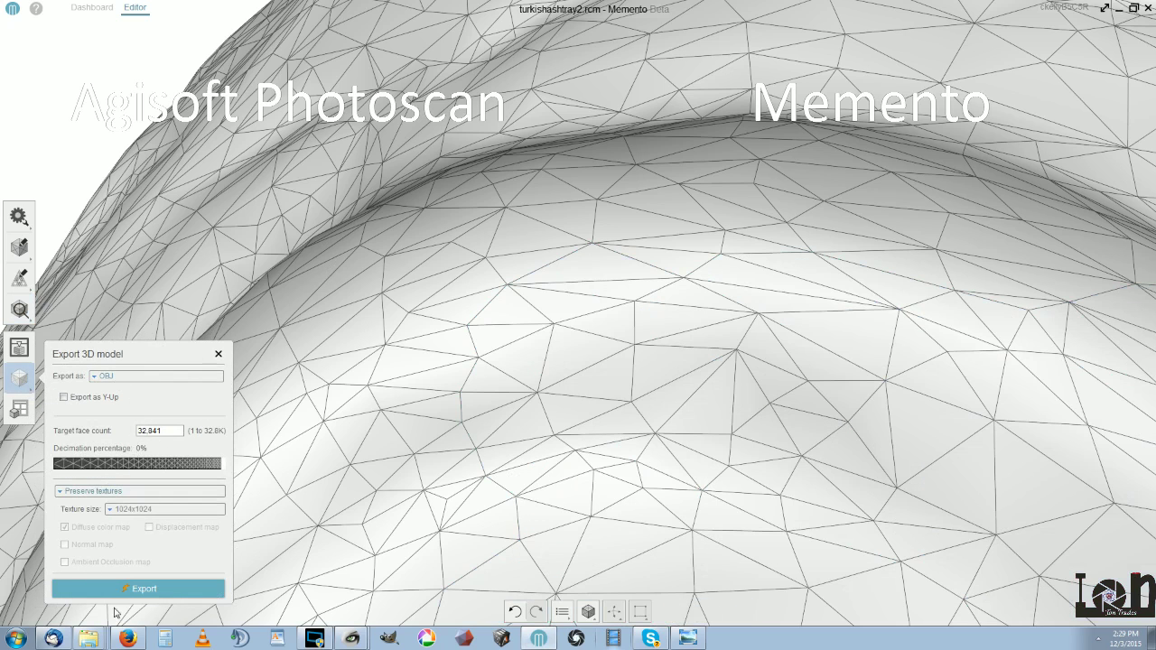
pyautogui.click(217, 353)
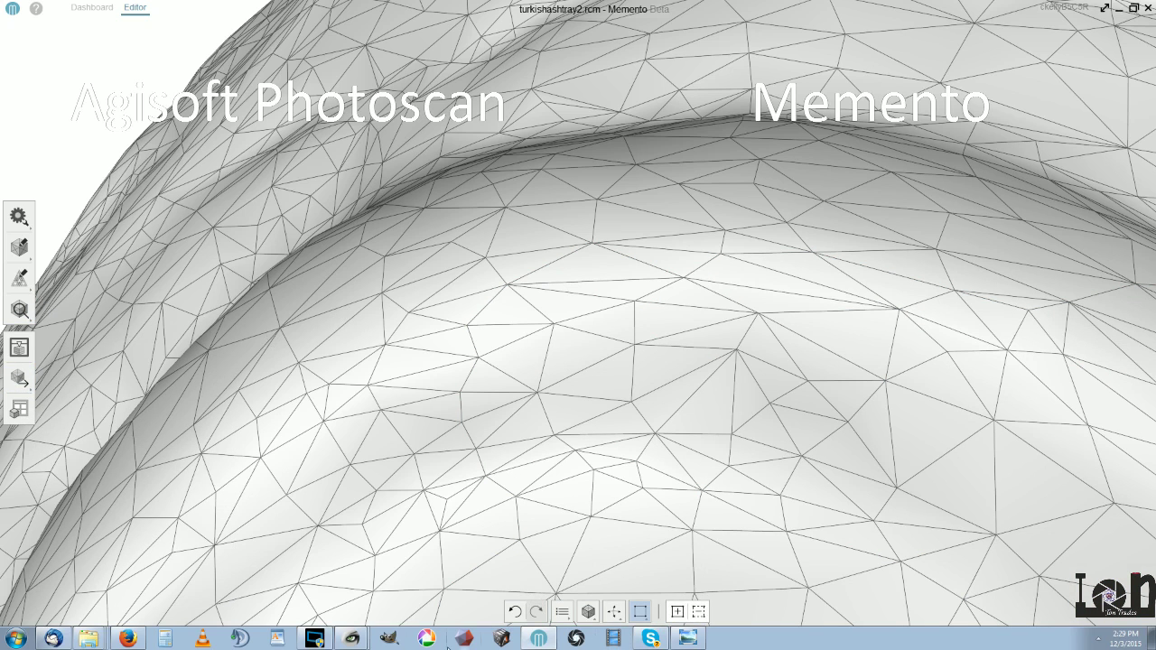
pyautogui.moveTo(351, 638)
pyautogui.click(343, 584)
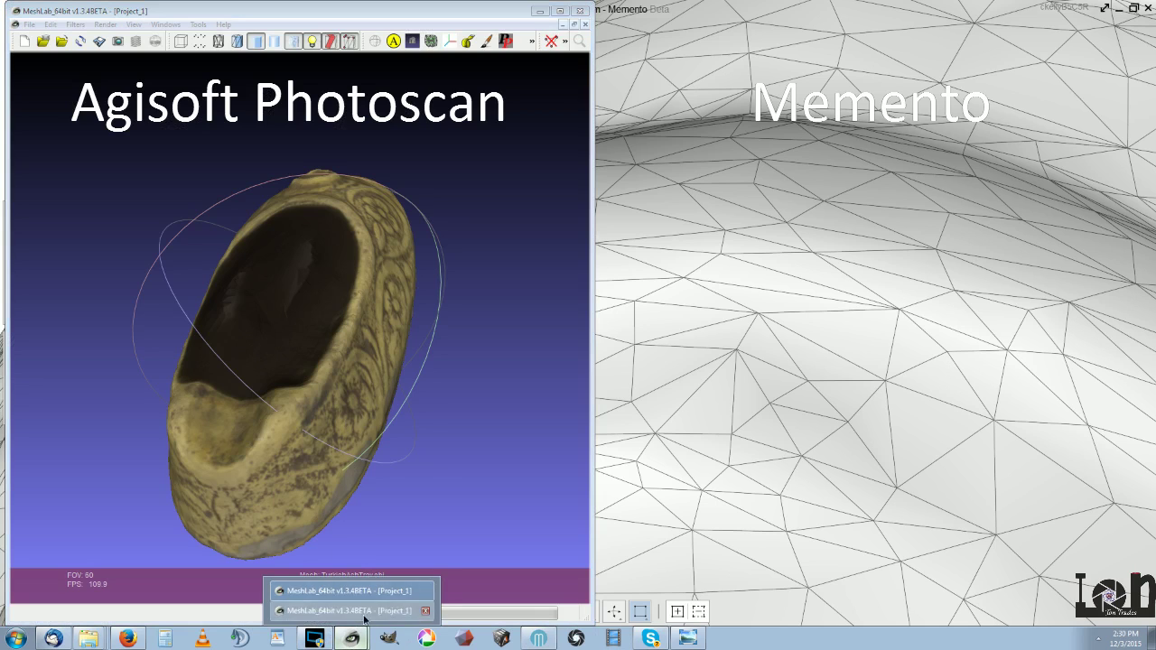
# - Bring up the second MeshLab window, minimizing the left one and maximizing the right
pyautogui.click(348, 609)
pyautogui.click(539, 11)
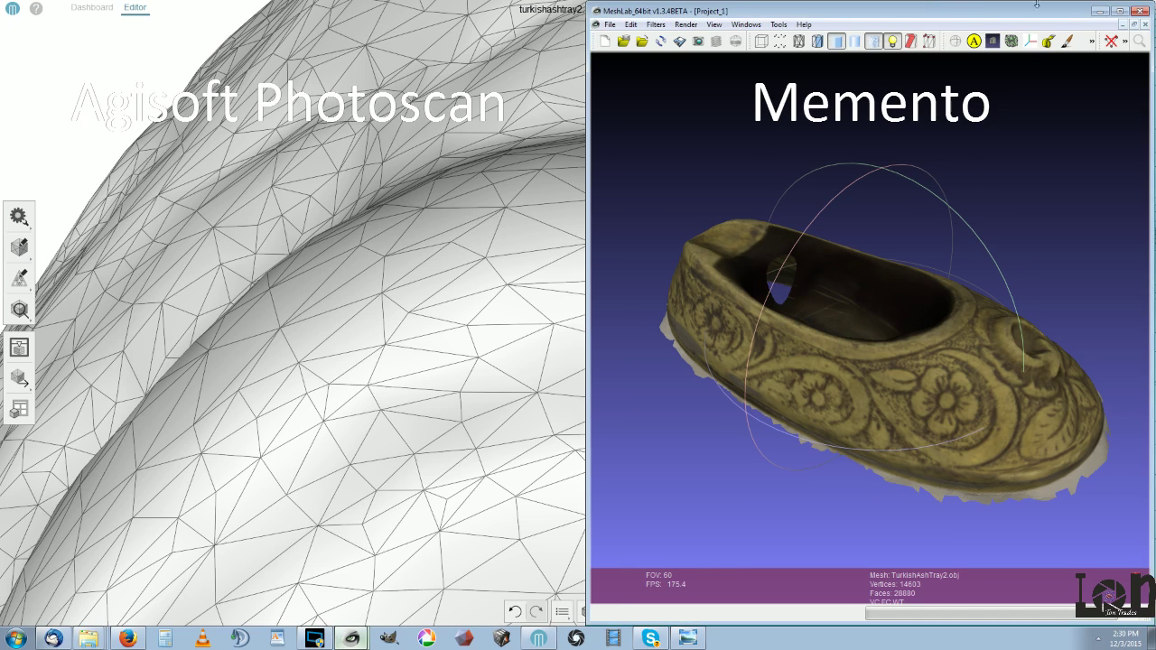
pyautogui.click(1120, 10)
# - Rotate the ash tray mesh to inspect its dark interior, then its patterned outer side and rim
pyautogui.moveTo(747, 351); pyautogui.dragTo(593, 400)
pyautogui.scroll(3, 587, 392)
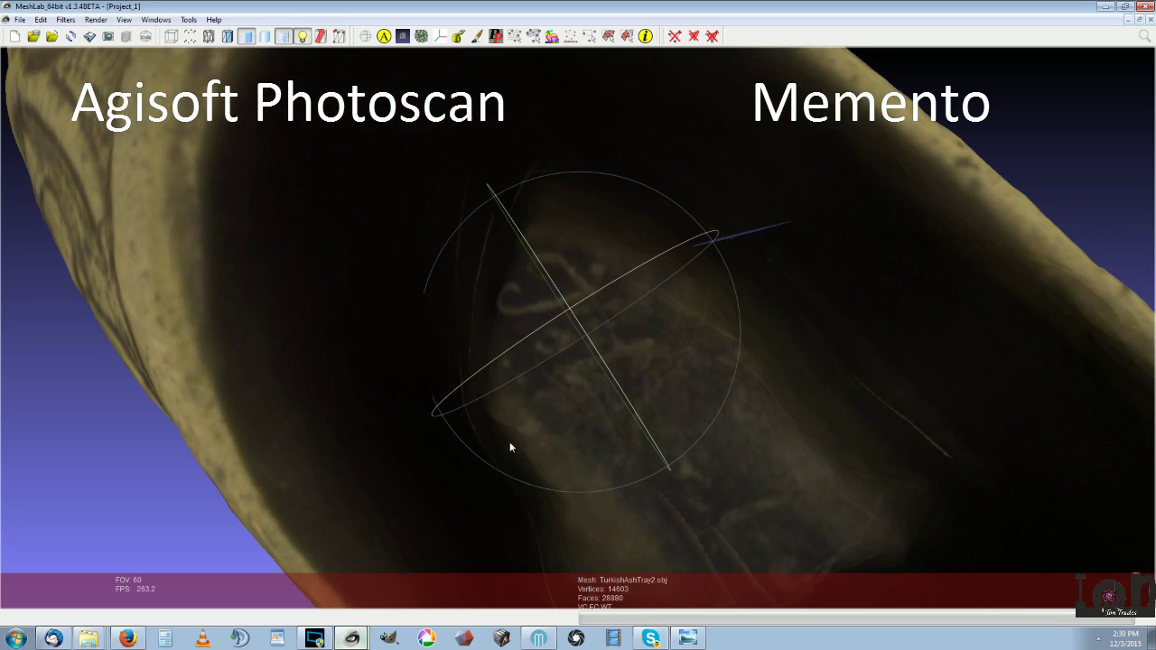
pyautogui.moveTo(509, 447); pyautogui.dragTo(495, 193)
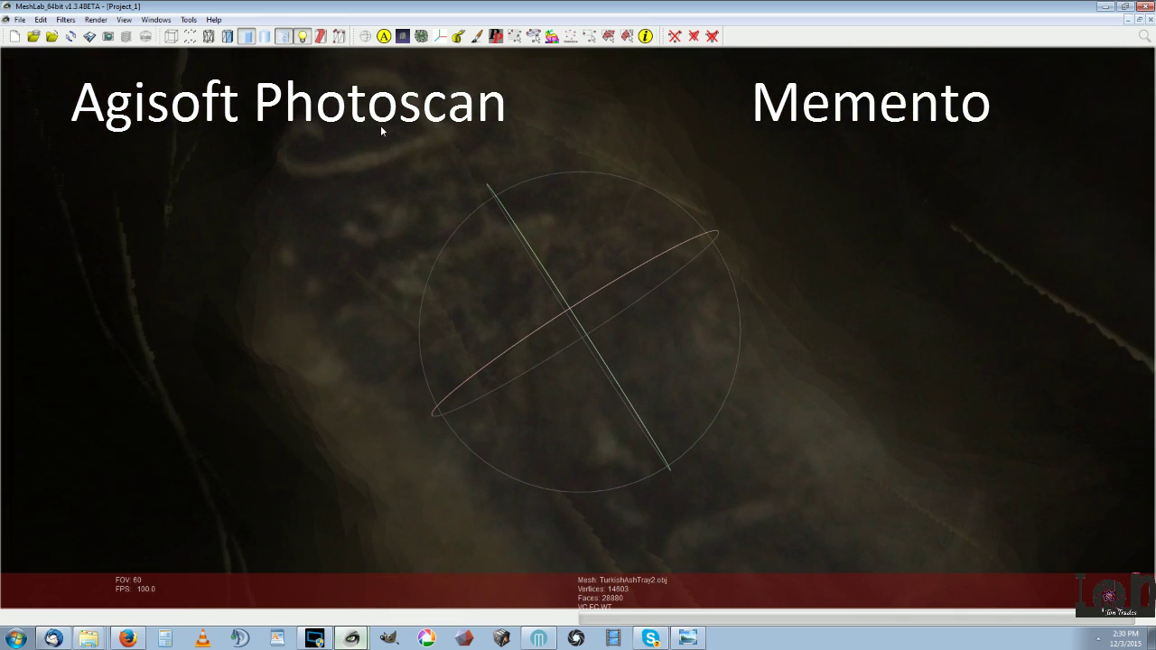
pyautogui.moveTo(524, 369); pyautogui.dragTo(572, 305)
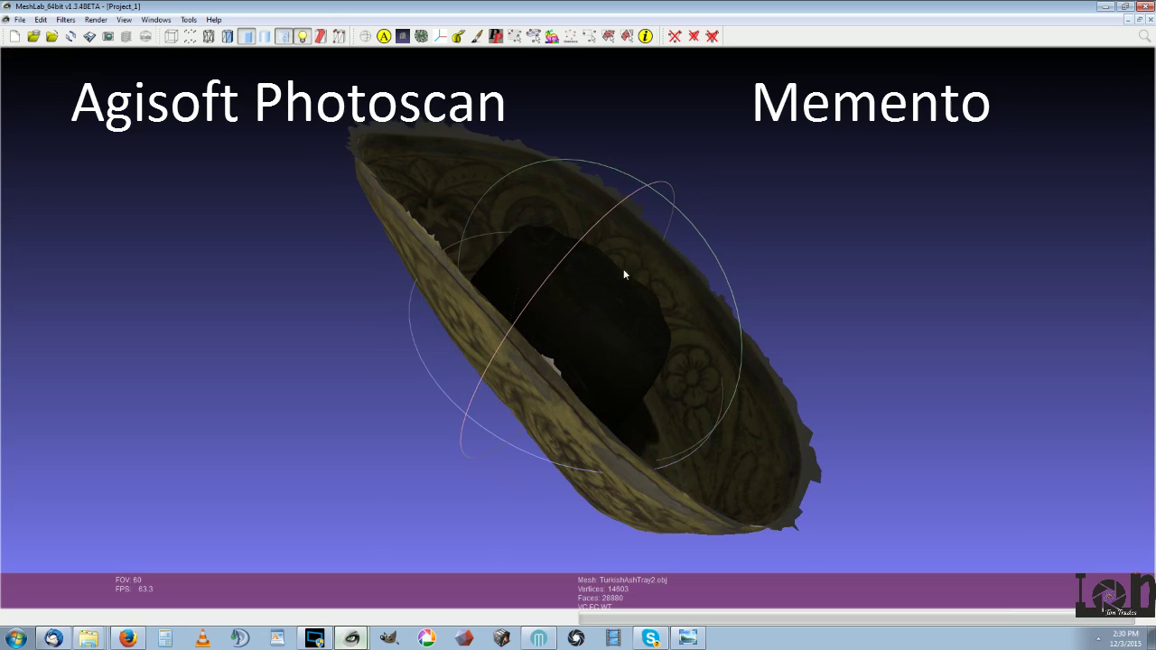
pyautogui.moveTo(865, 335); pyautogui.dragTo(254, 154)
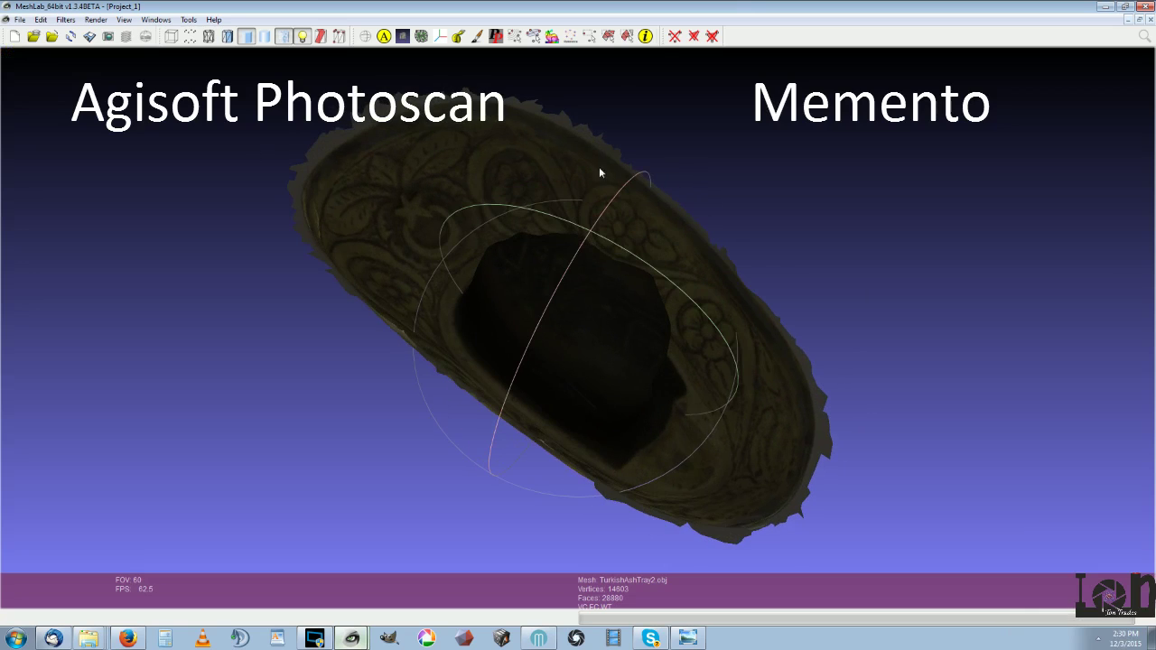
pyautogui.moveTo(599, 172); pyautogui.dragTo(1056, 33)
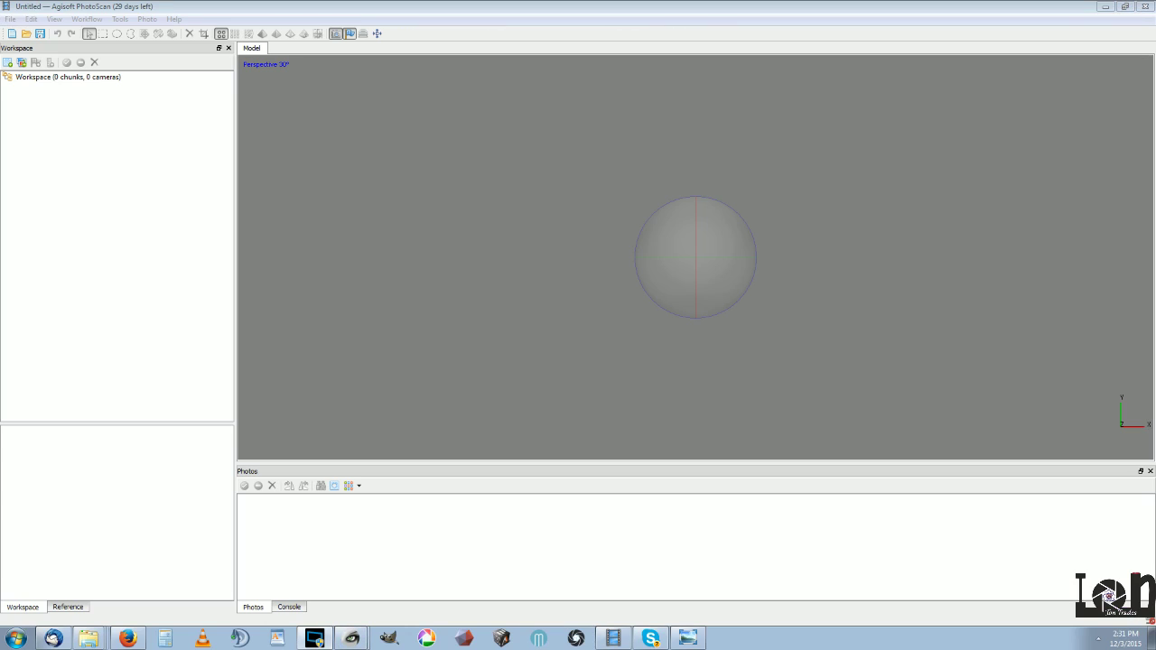
# - Open the Turkish Ash Tray.psx project in PhotoScan
pyautogui.click(10, 19)
pyautogui.click(90, 9)
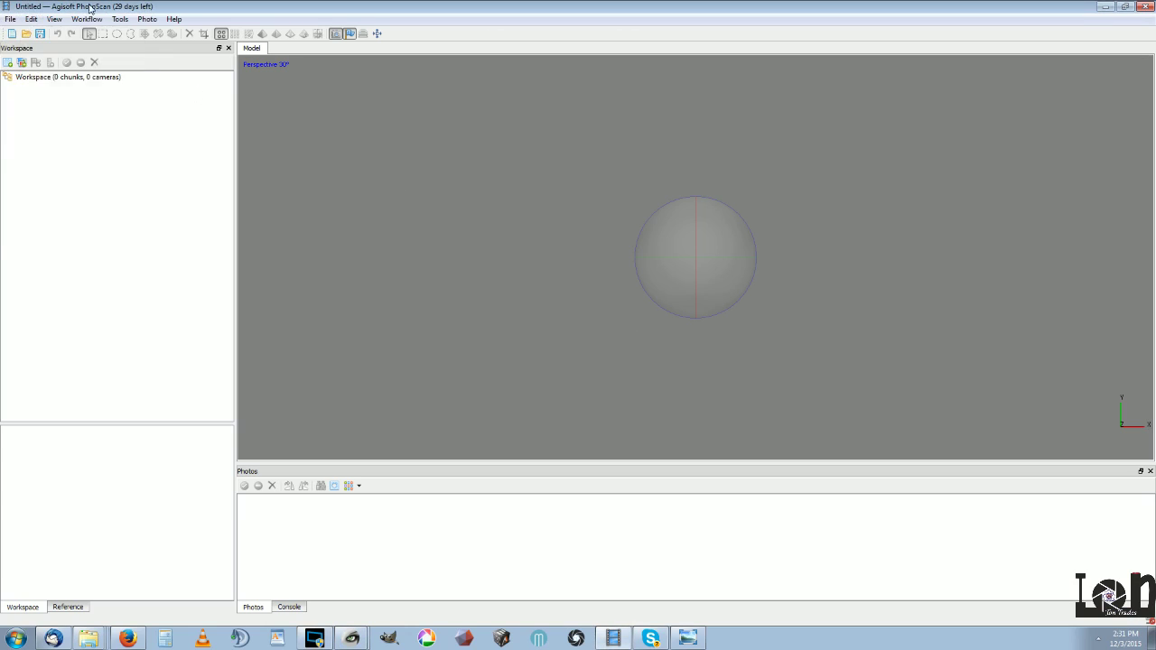
pyautogui.click(26, 33)
pyautogui.click(145, 146)
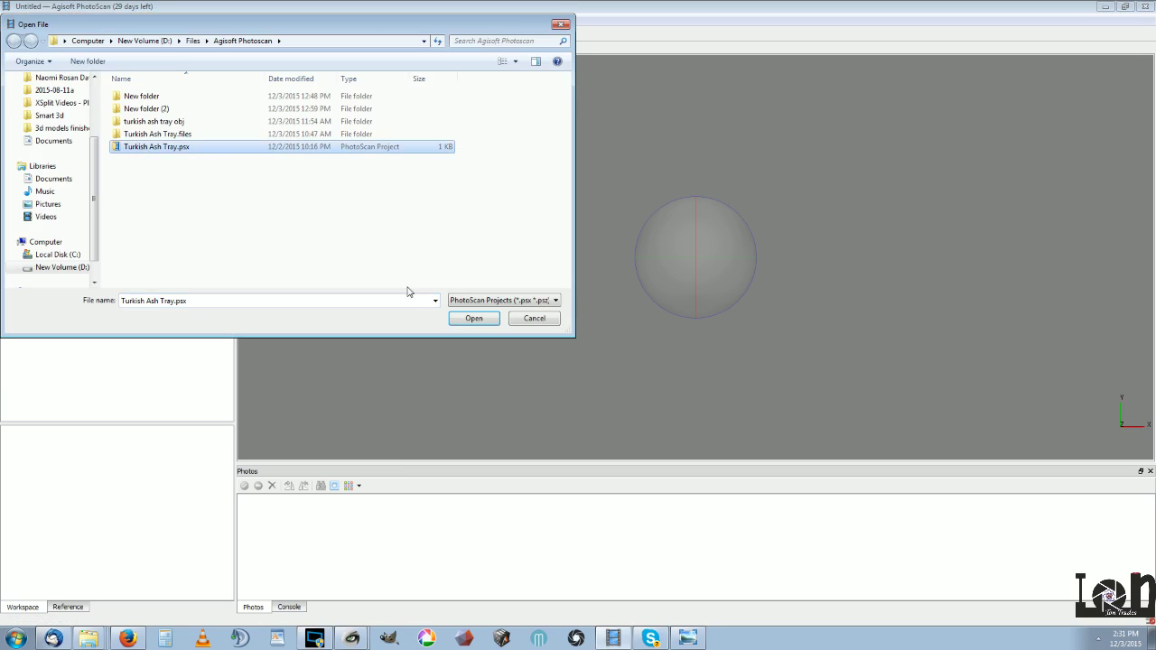
pyautogui.click(471, 317)
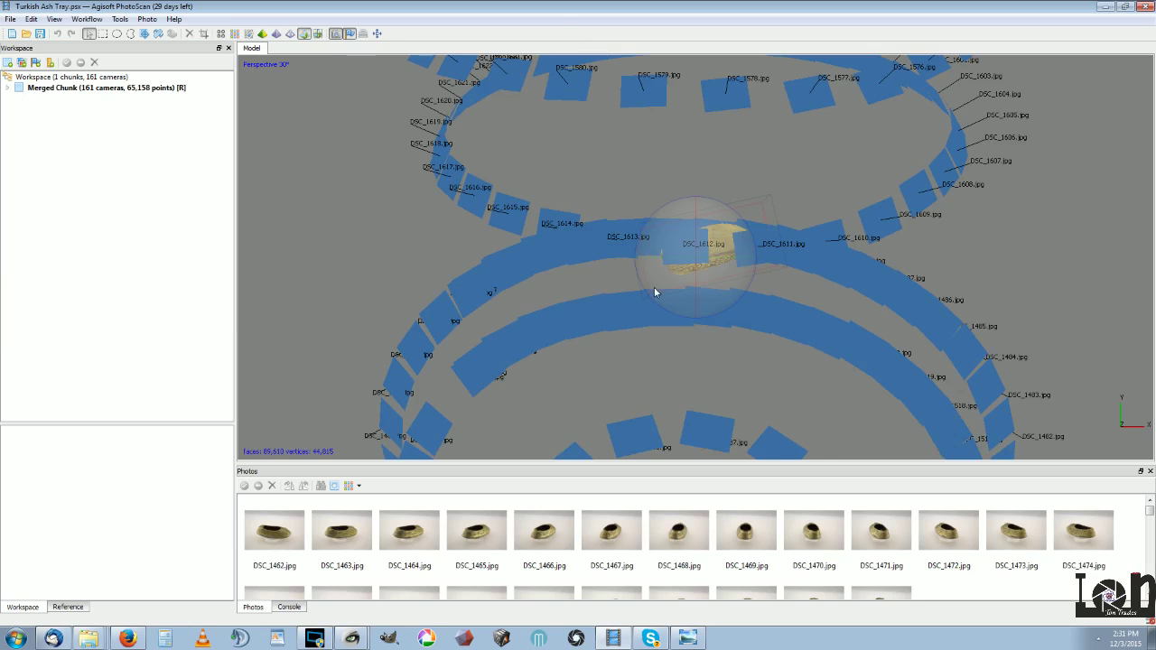
# - Zoom in on the ash tray model, locate photo DSC_1465's camera, and view the camera rings edge-on
pyautogui.scroll(5, 655, 292)
pyautogui.moveTo(632, 289); pyautogui.dragTo(710, 390)
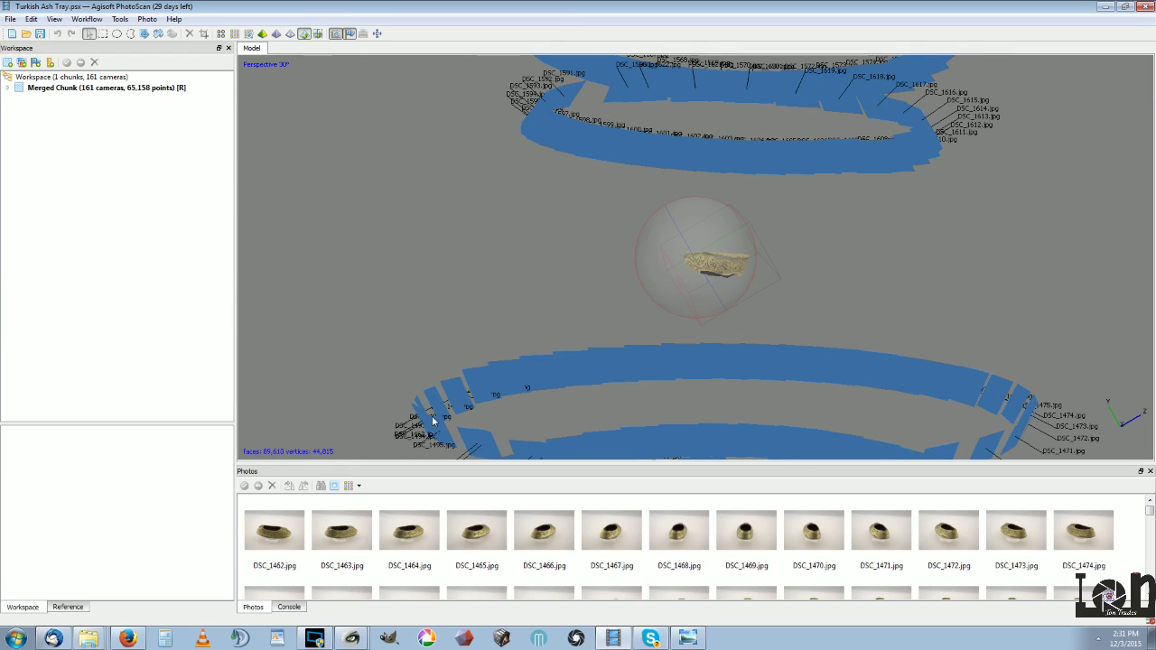
pyautogui.click(477, 533)
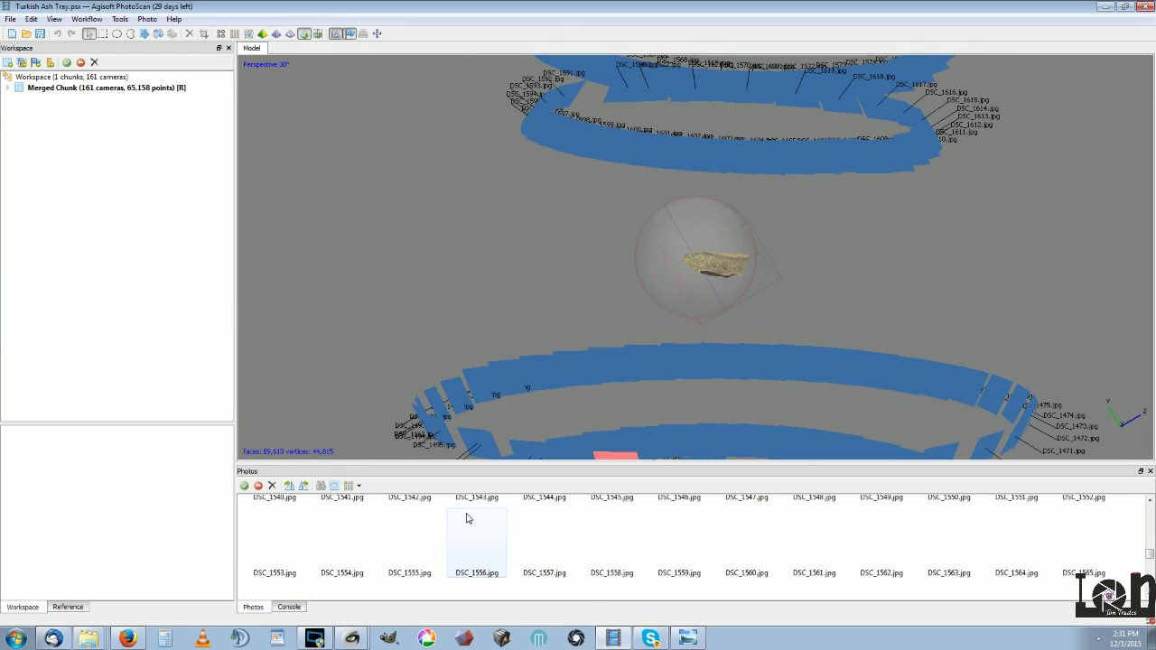
pyautogui.moveTo(429, 428); pyautogui.dragTo(330, 197)
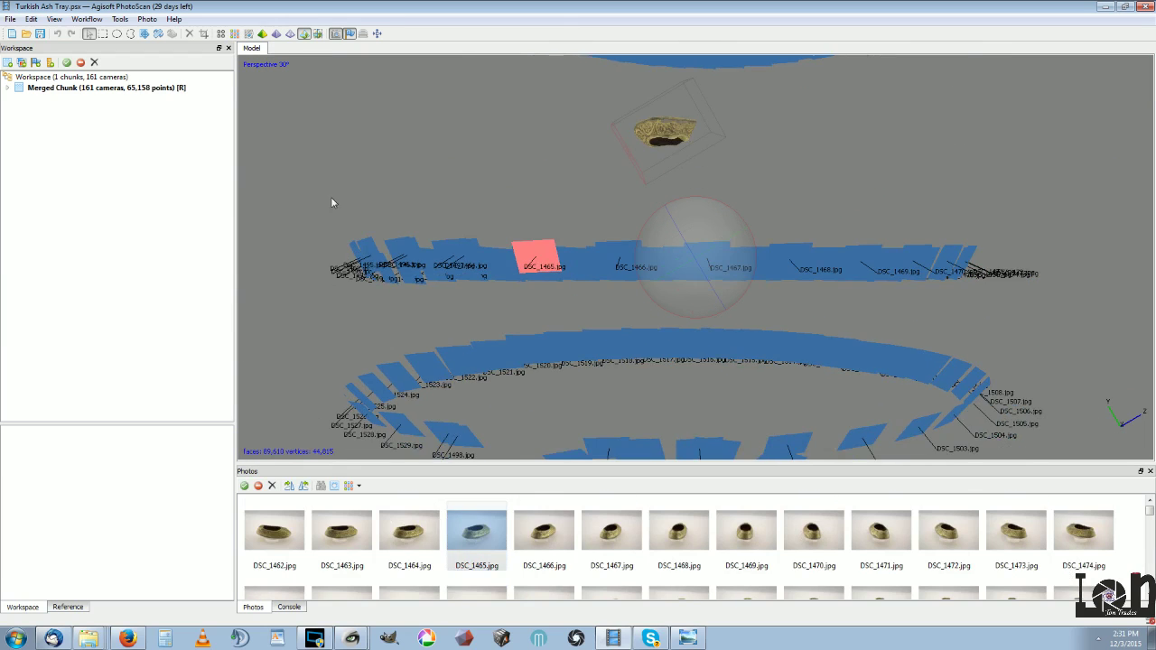
# - Add an empty Chunk 1 to the workspace without adding any photos
pyautogui.click(7, 62)
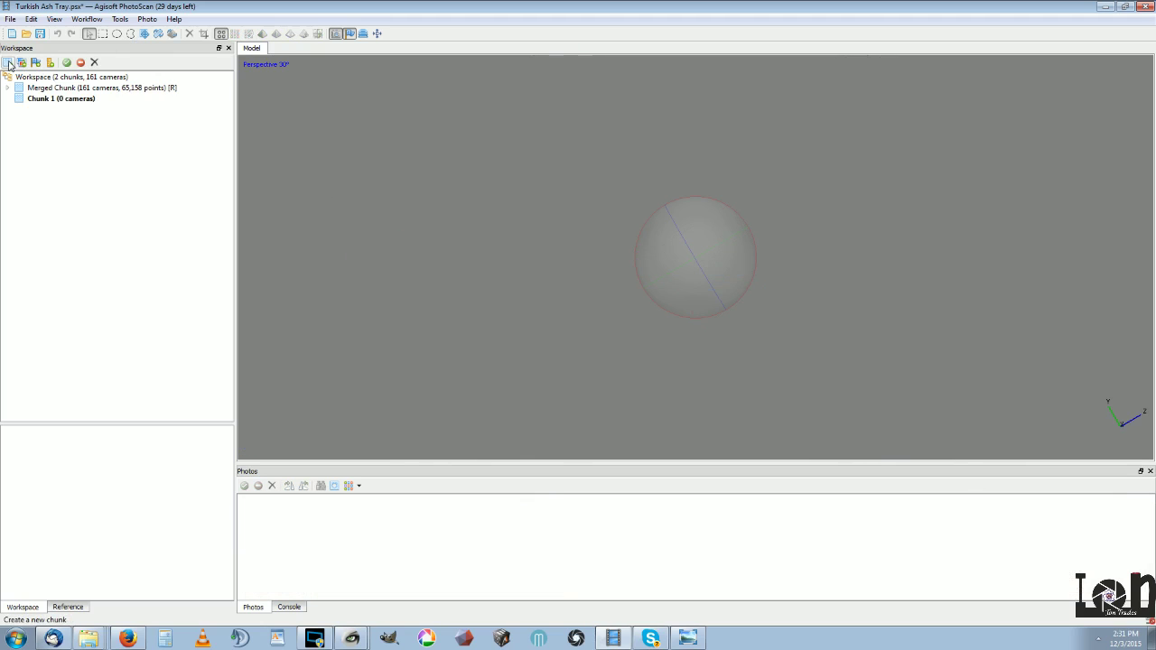
pyautogui.click(61, 99)
pyautogui.click(22, 62)
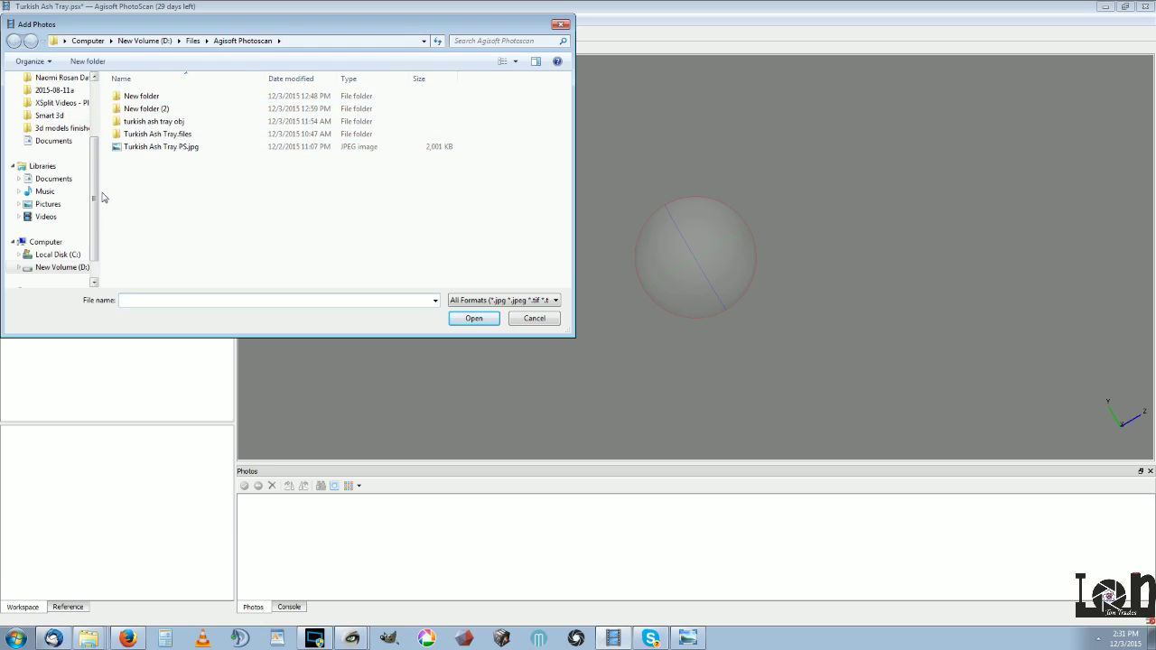
pyautogui.click(531, 318)
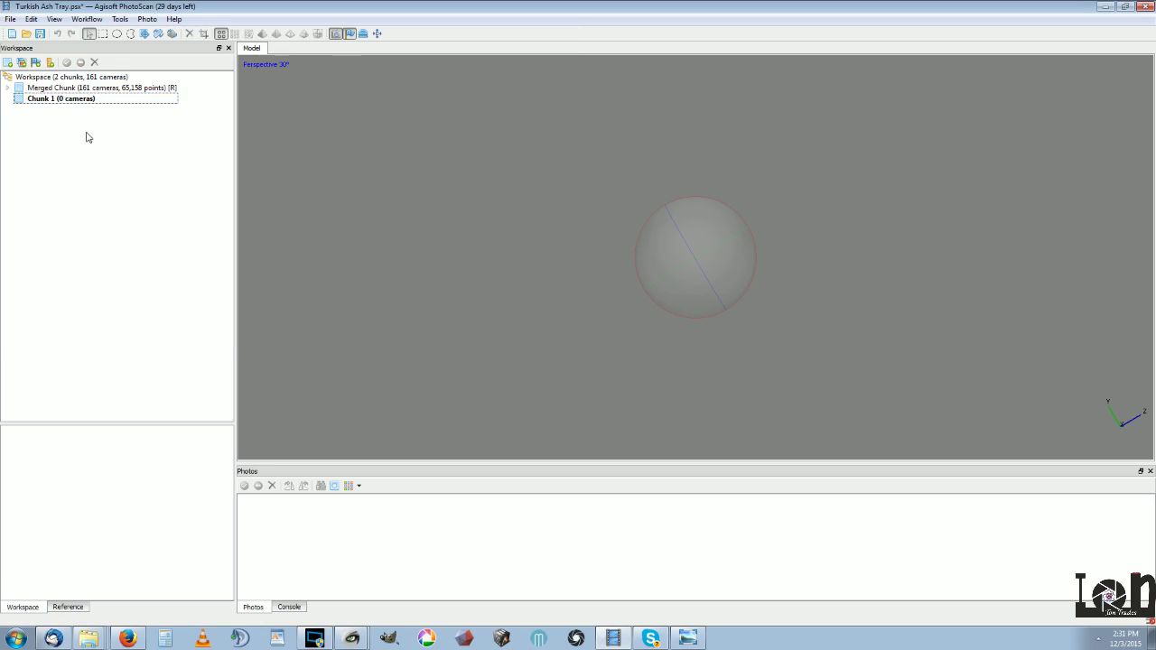
# - Expand the Merged Chunk and select its Cameras entry
pyautogui.click(79, 88)
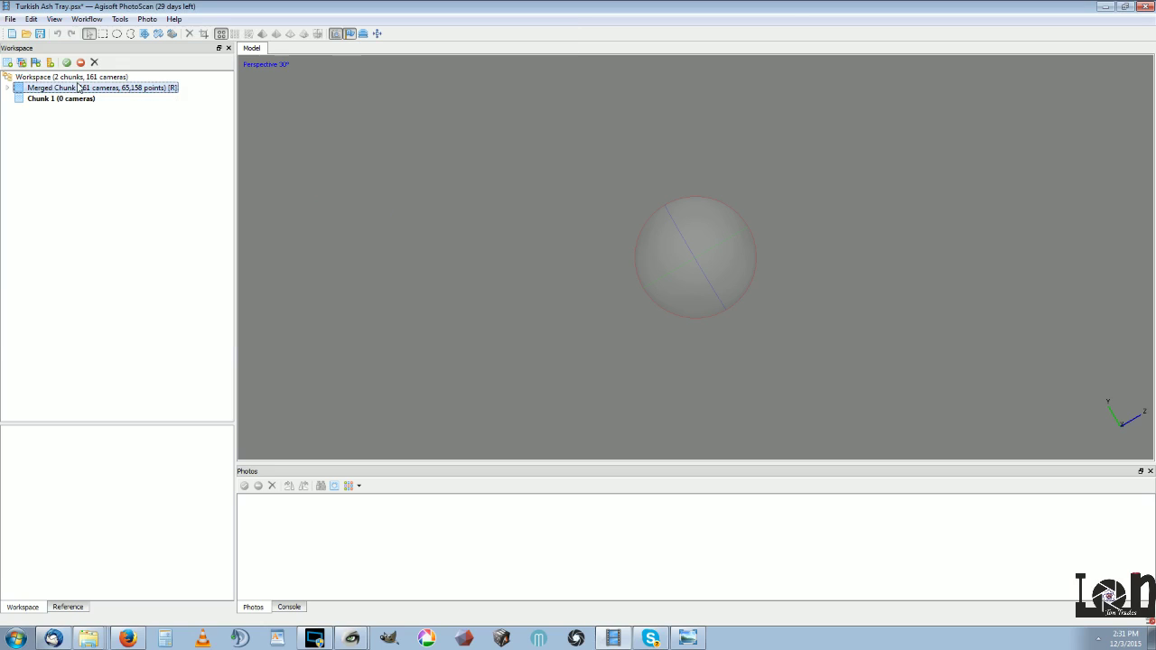
pyautogui.click(7, 88)
pyautogui.click(55, 101)
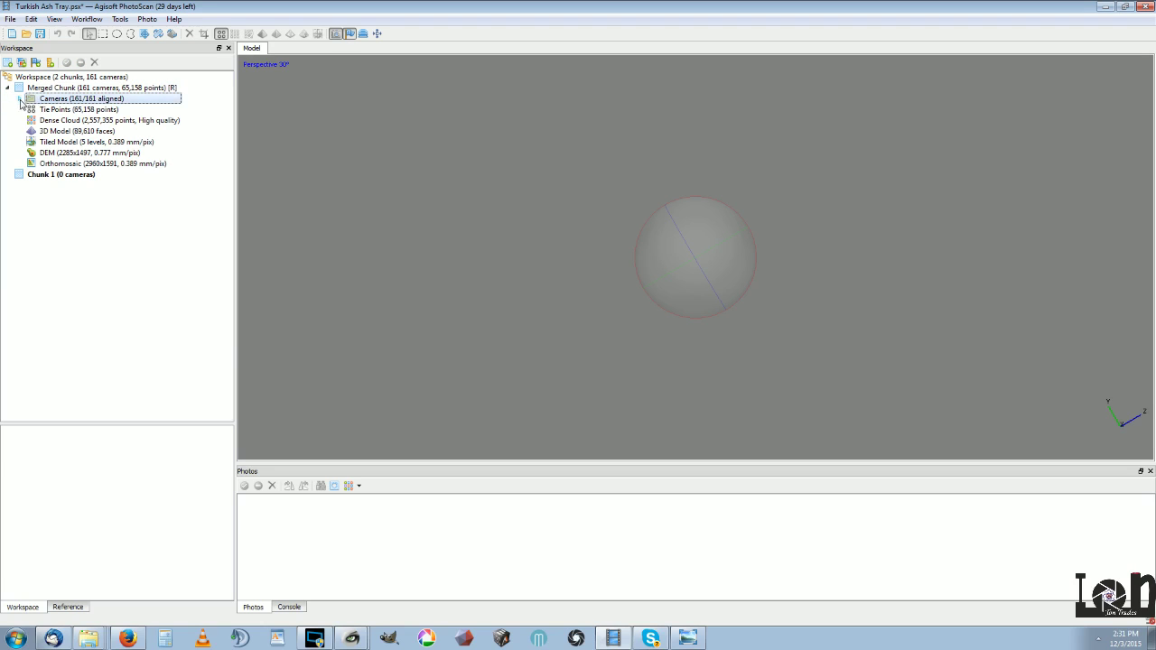
# - Make the Merged Chunk active and preview photos DSC_1462 and DSC_1464 from its camera list
pyautogui.click(127, 88)
pyautogui.doubleClick(125, 89)
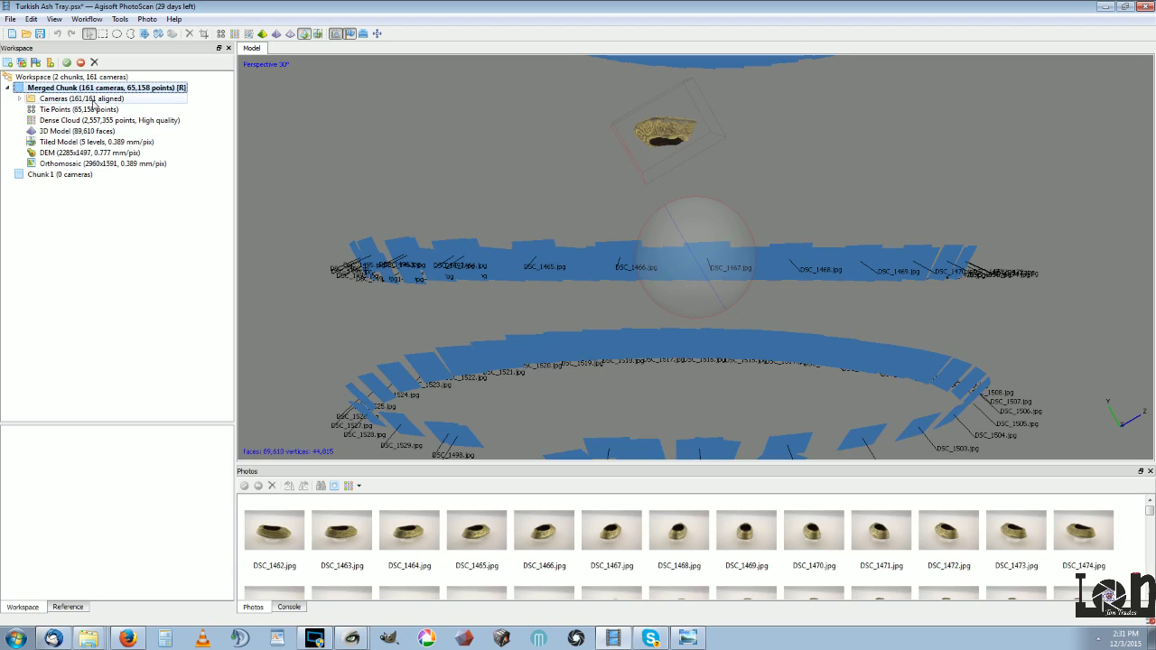
pyautogui.click(20, 98)
pyautogui.click(72, 109)
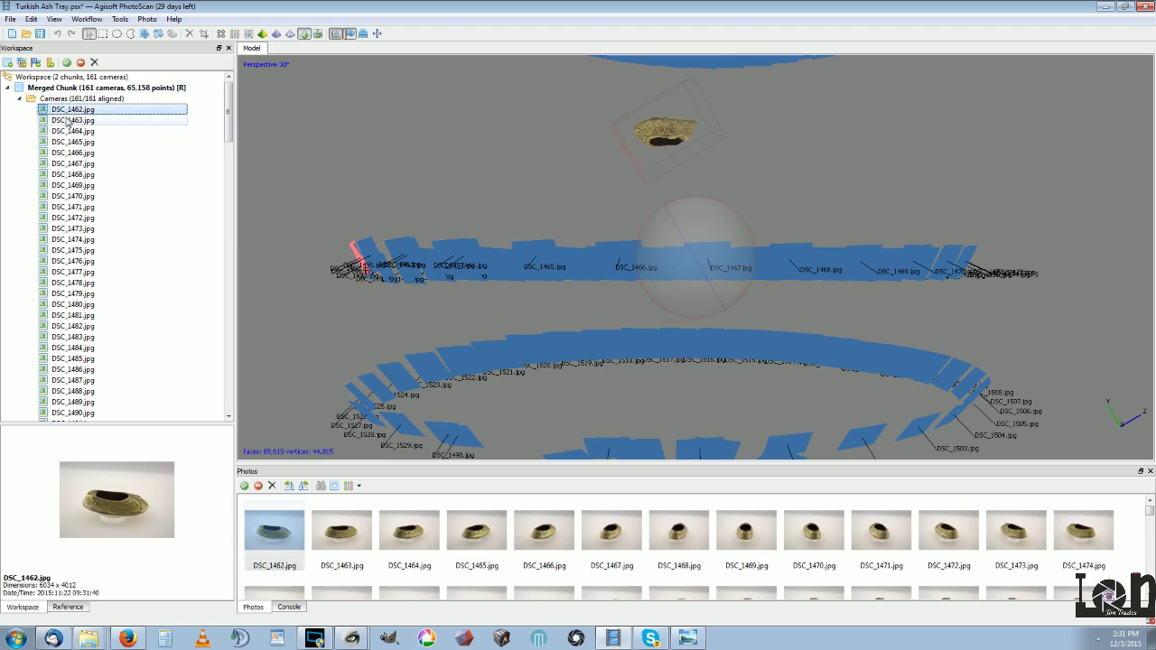
pyautogui.scroll(-1, 79, 127)
pyautogui.scroll(1, 79, 127)
pyautogui.click(77, 132)
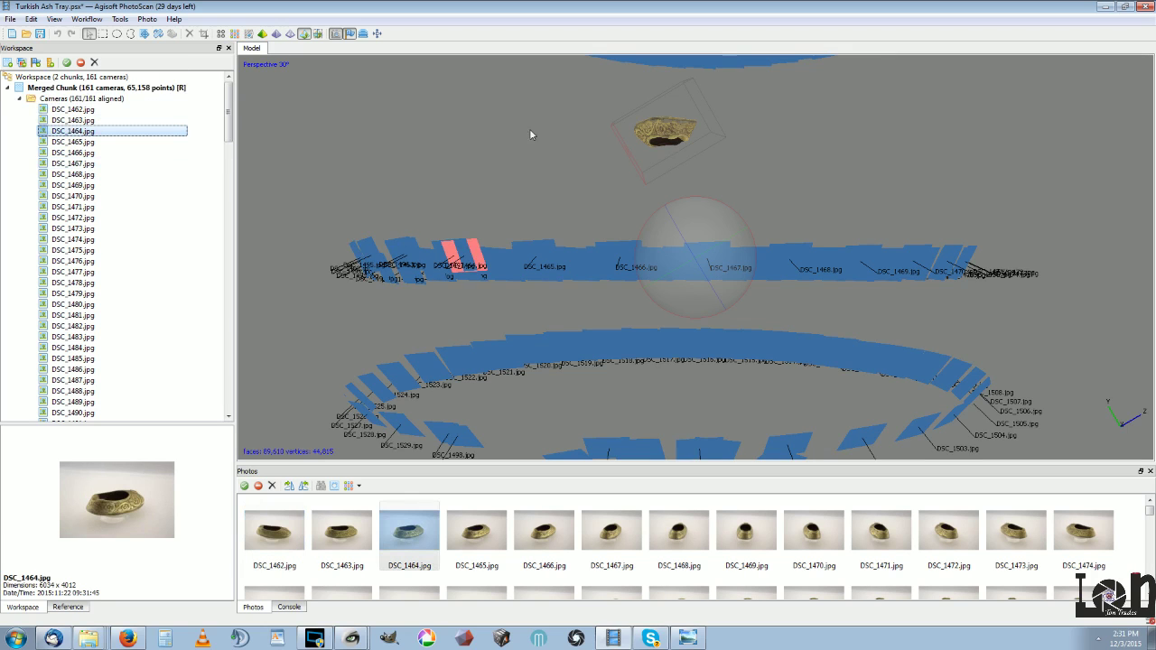
# - Orbit and zoom around the ash tray model from interior to side view, then collapse the camera list
pyautogui.moveTo(530, 135); pyautogui.dragTo(688, 277)
pyautogui.scroll(5, 684, 280)
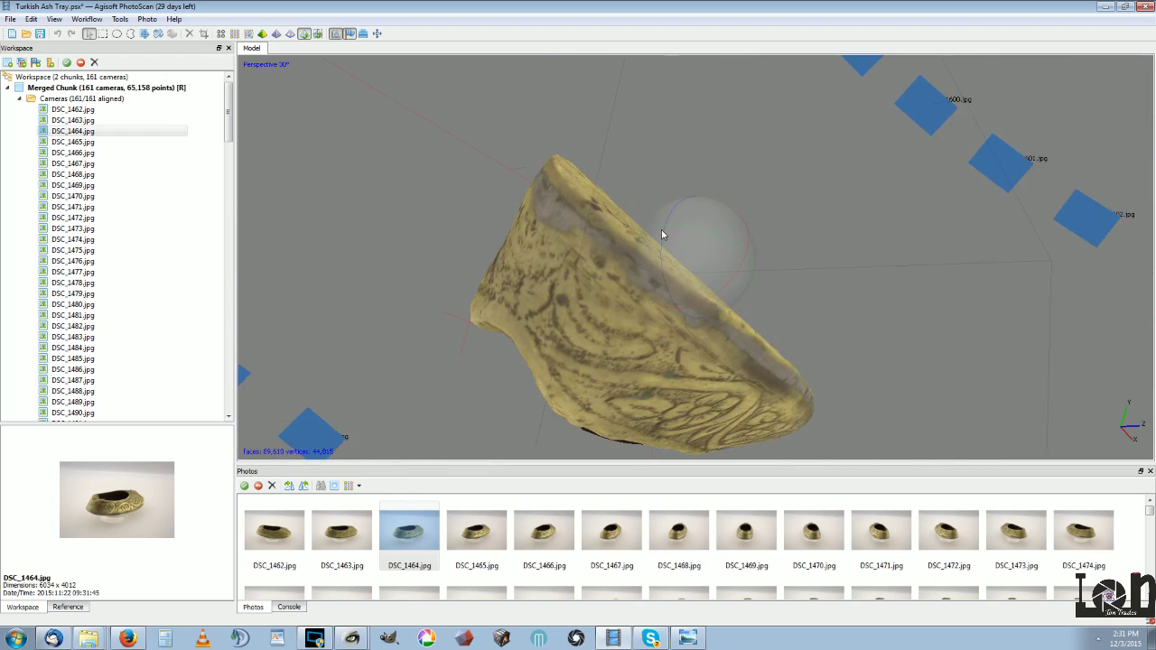
pyautogui.moveTo(662, 235); pyautogui.dragTo(709, 261)
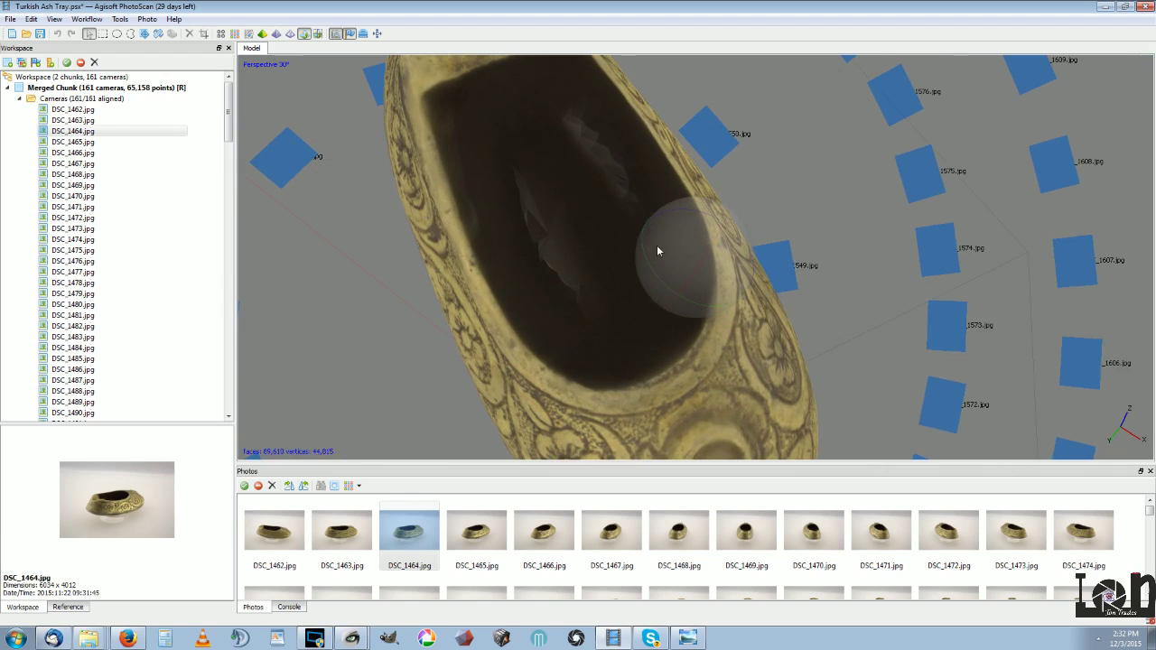
pyautogui.moveTo(578, 237); pyautogui.dragTo(217, 109)
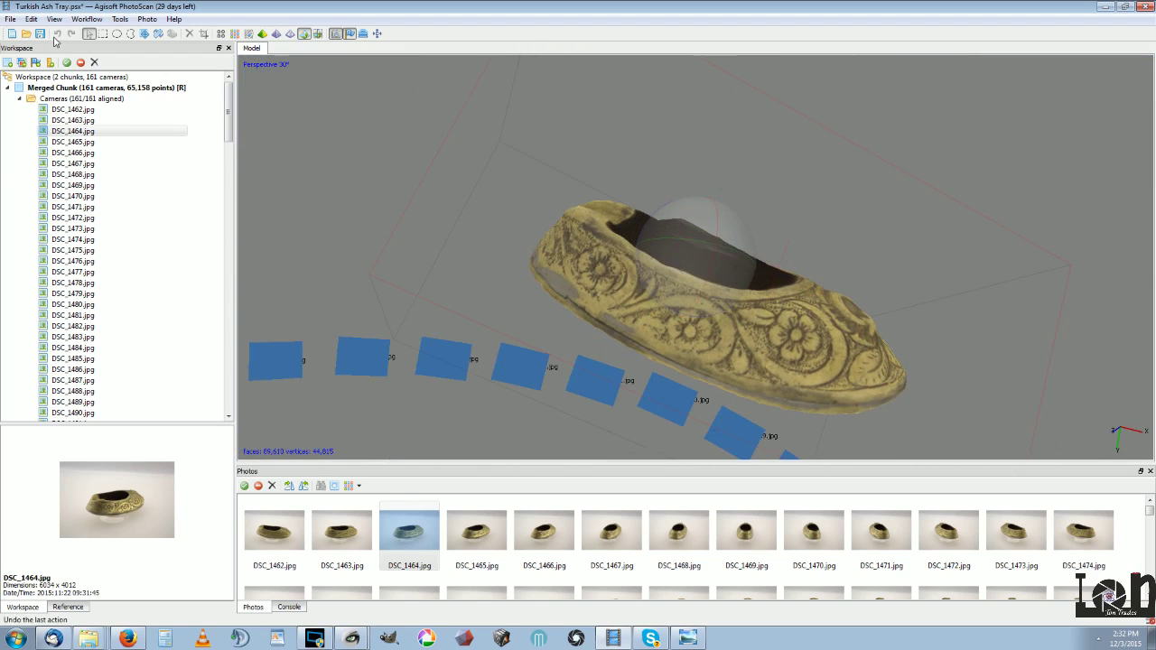
pyautogui.click(20, 98)
pyautogui.click(66, 90)
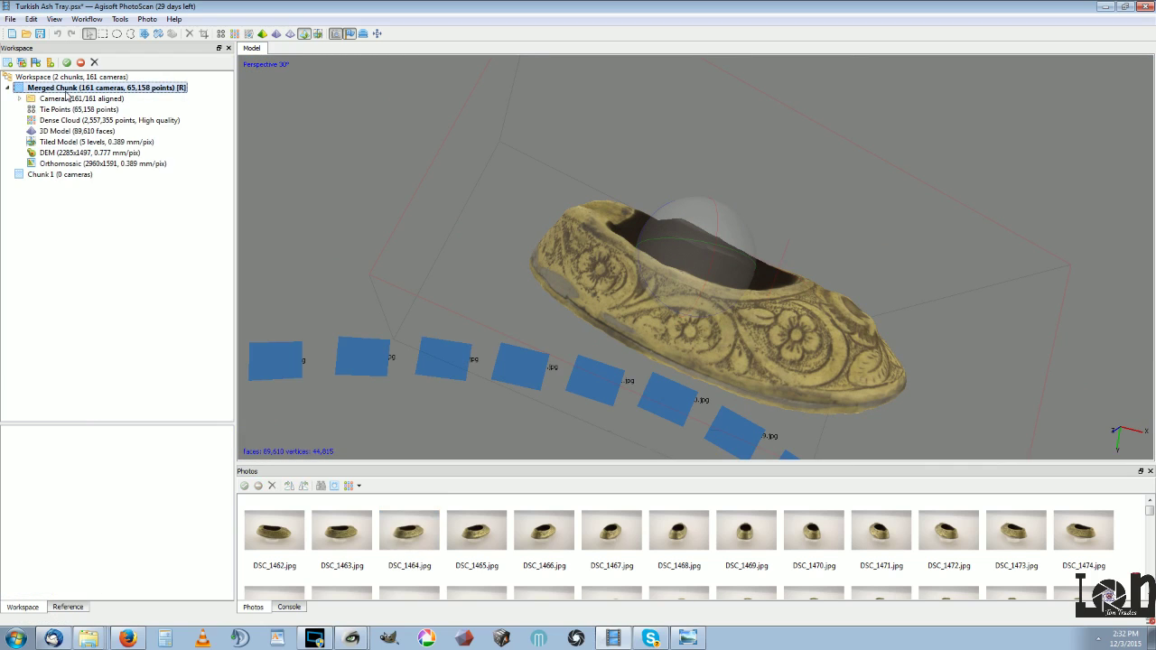
# - Run Align Photos on the Merged Chunk at Highest accuracy, then cancel and confirm the abort
pyautogui.click(87, 19)
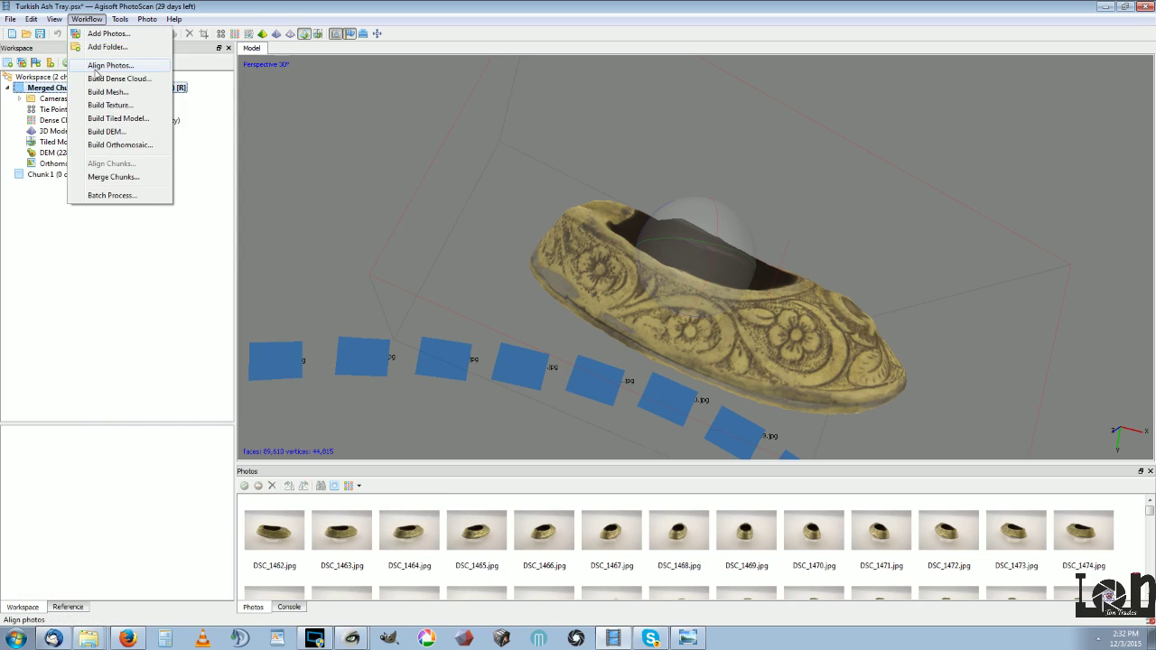
pyautogui.click(93, 70)
pyautogui.click(553, 325)
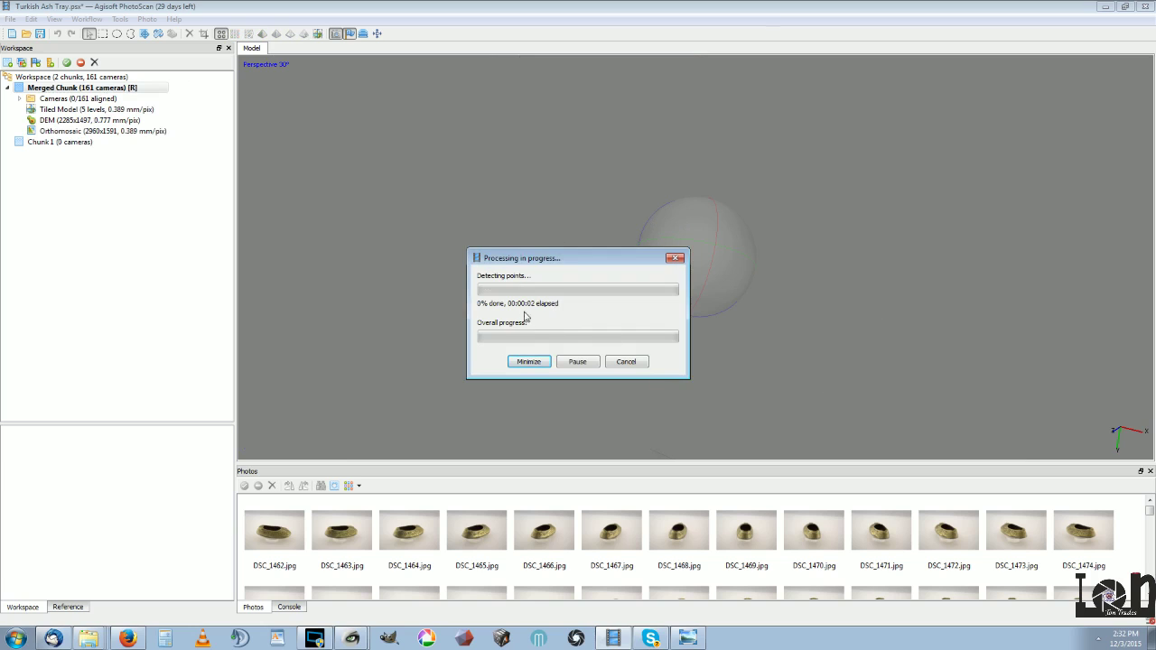
pyautogui.click(631, 361)
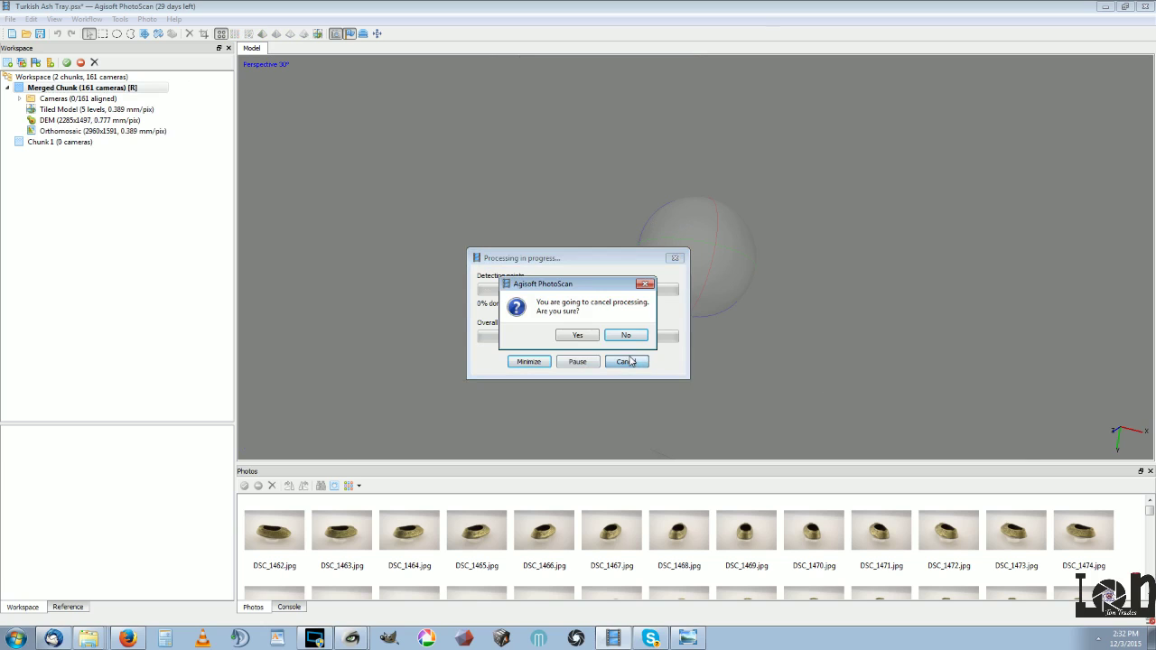
pyautogui.click(586, 335)
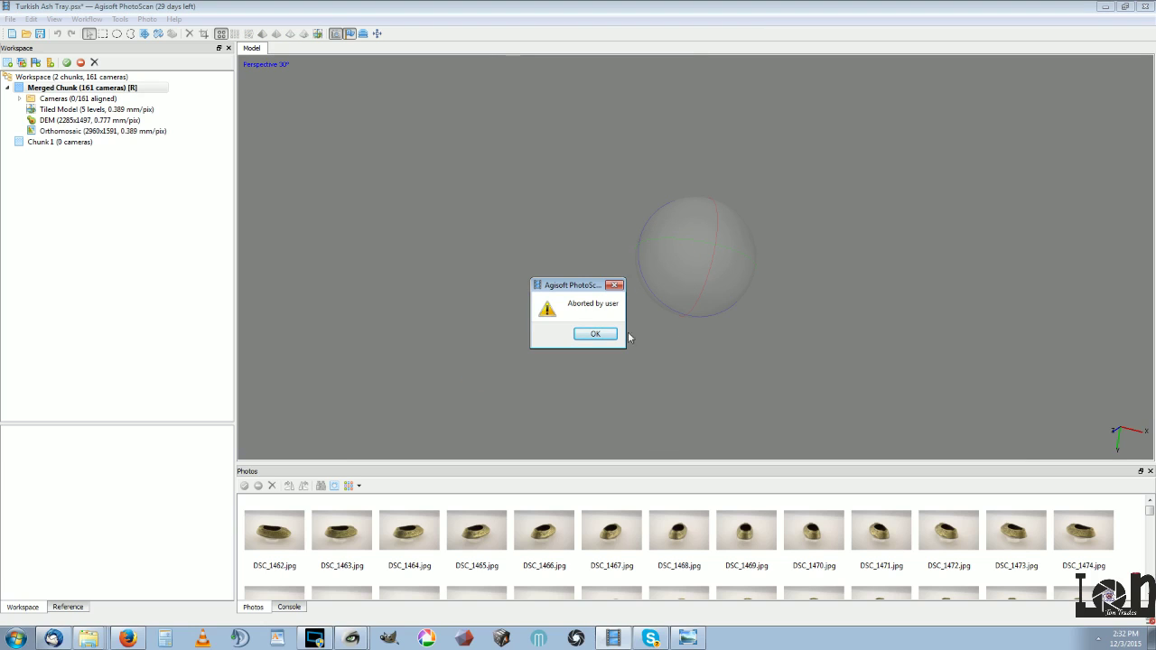
pyautogui.click(594, 334)
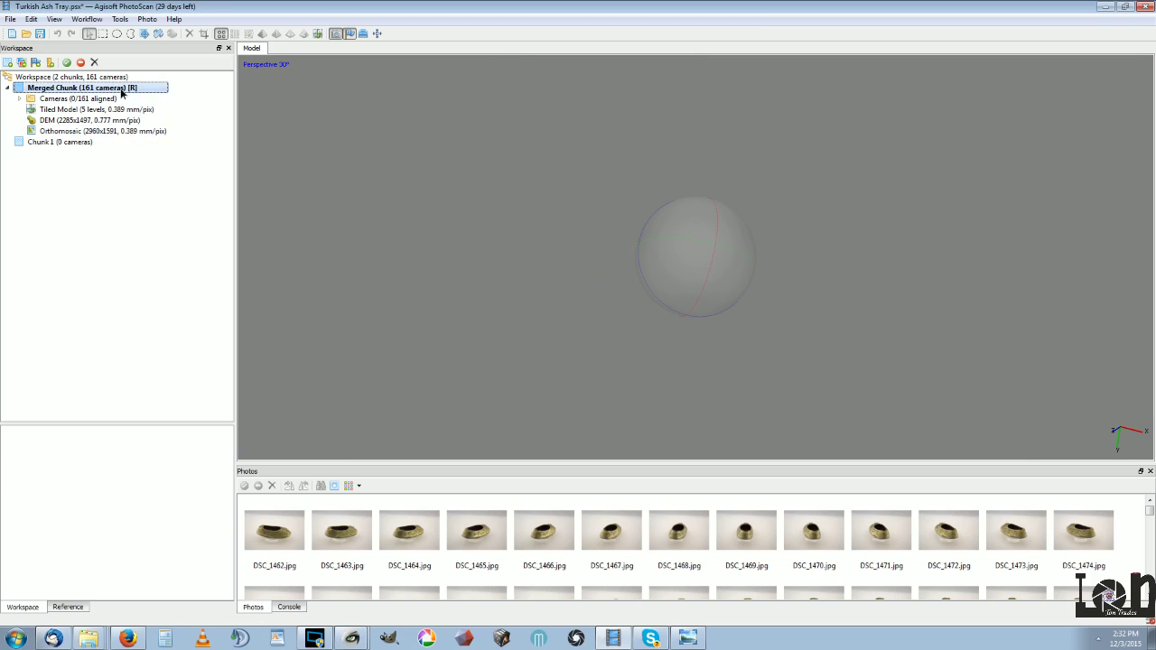
pyautogui.click(92, 100)
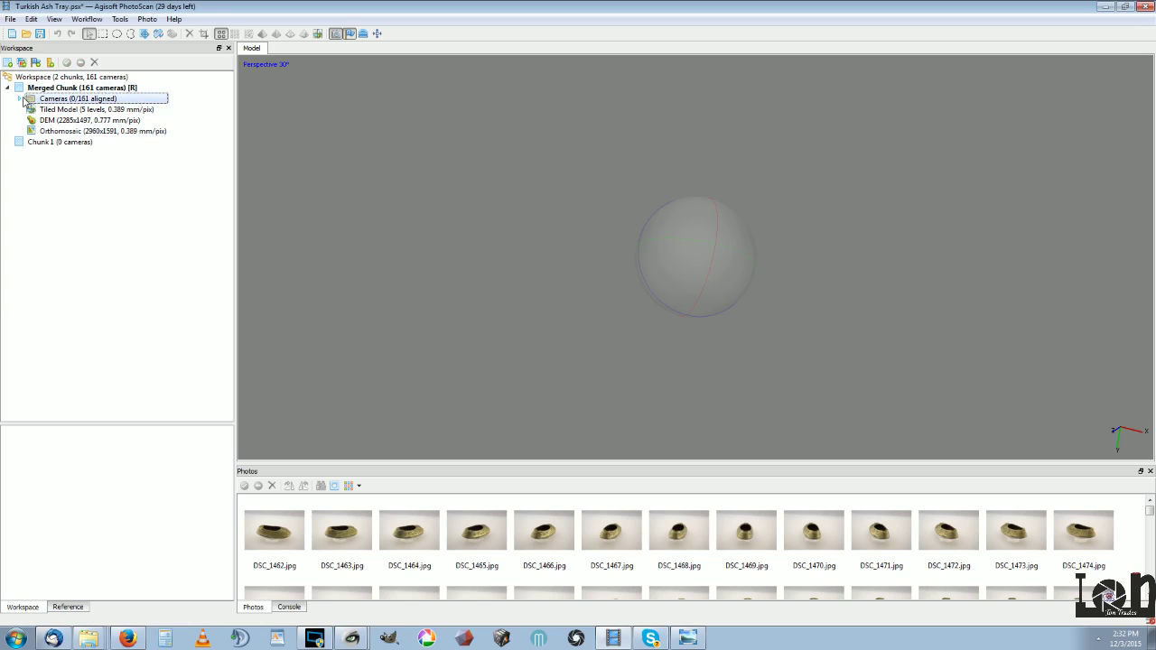
# - Reopen Turkish Ash Tray.psx, discarding the unsaved changes
pyautogui.click(26, 34)
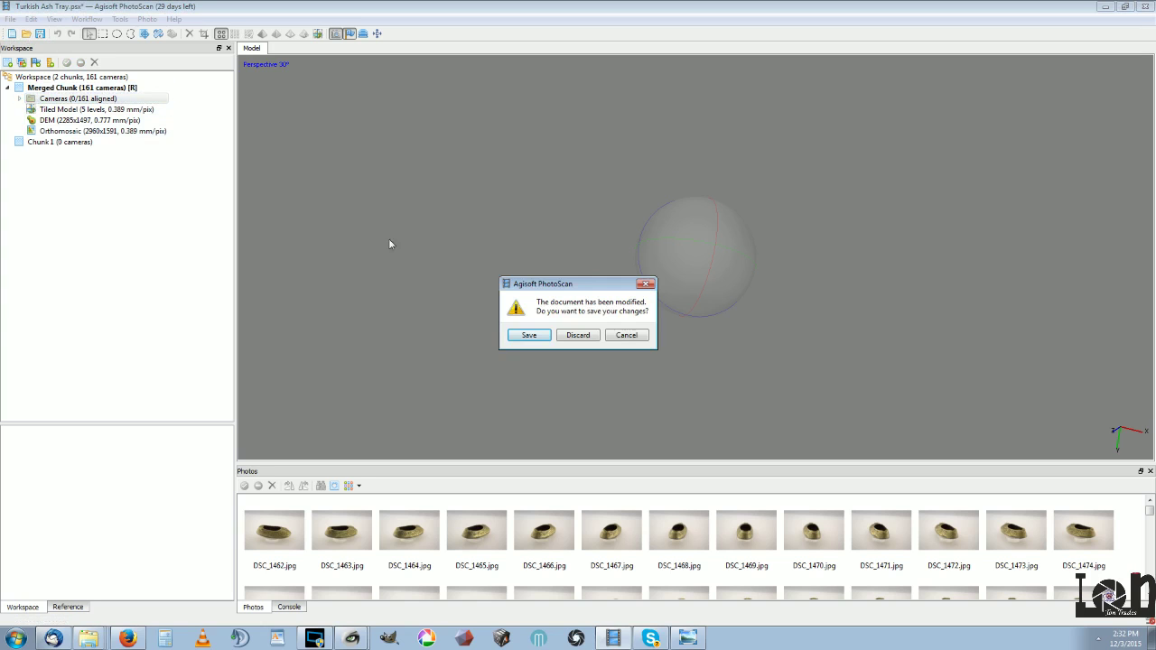
pyautogui.click(578, 335)
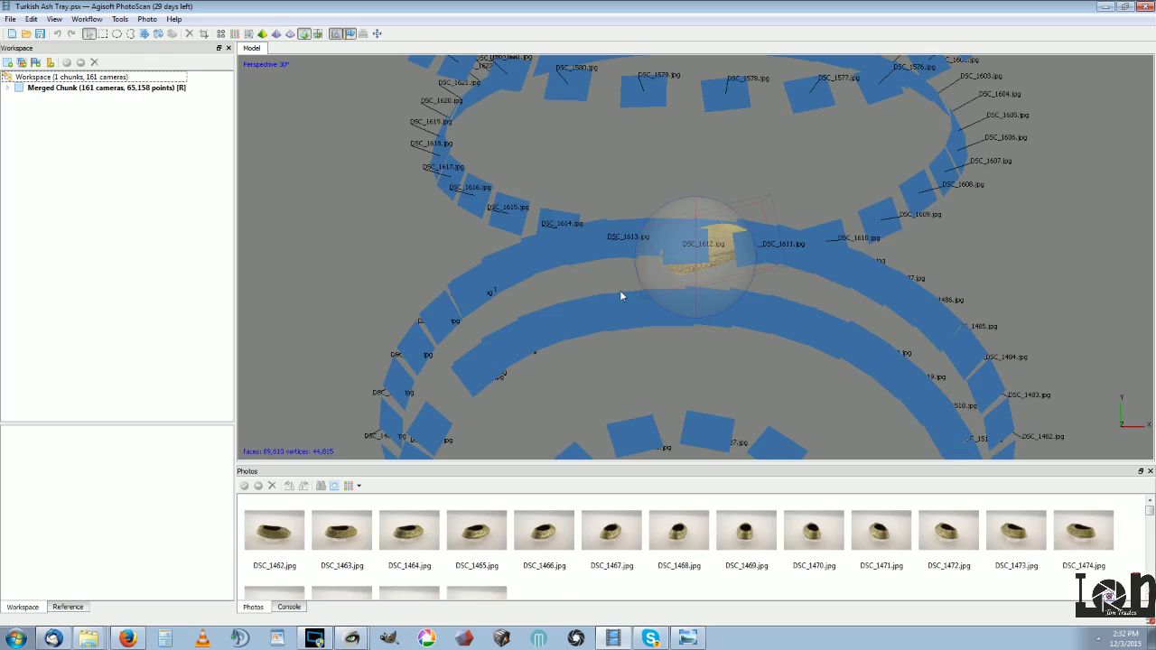
pyautogui.moveTo(622, 297); pyautogui.dragTo(599, 268)
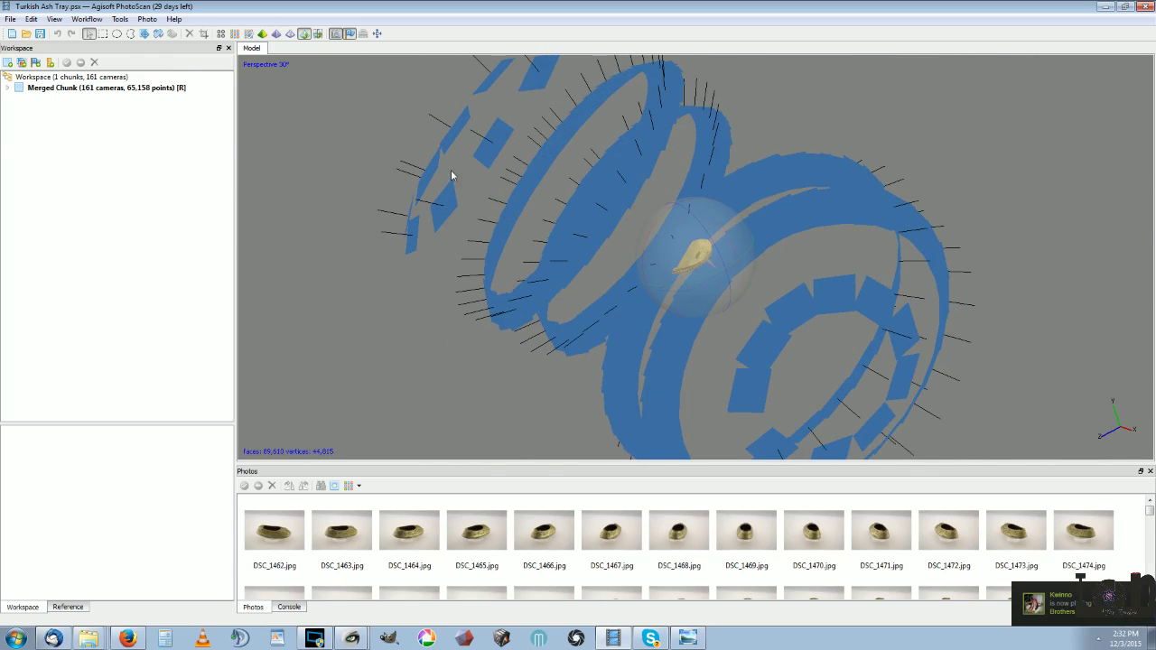
pyautogui.click(147, 19)
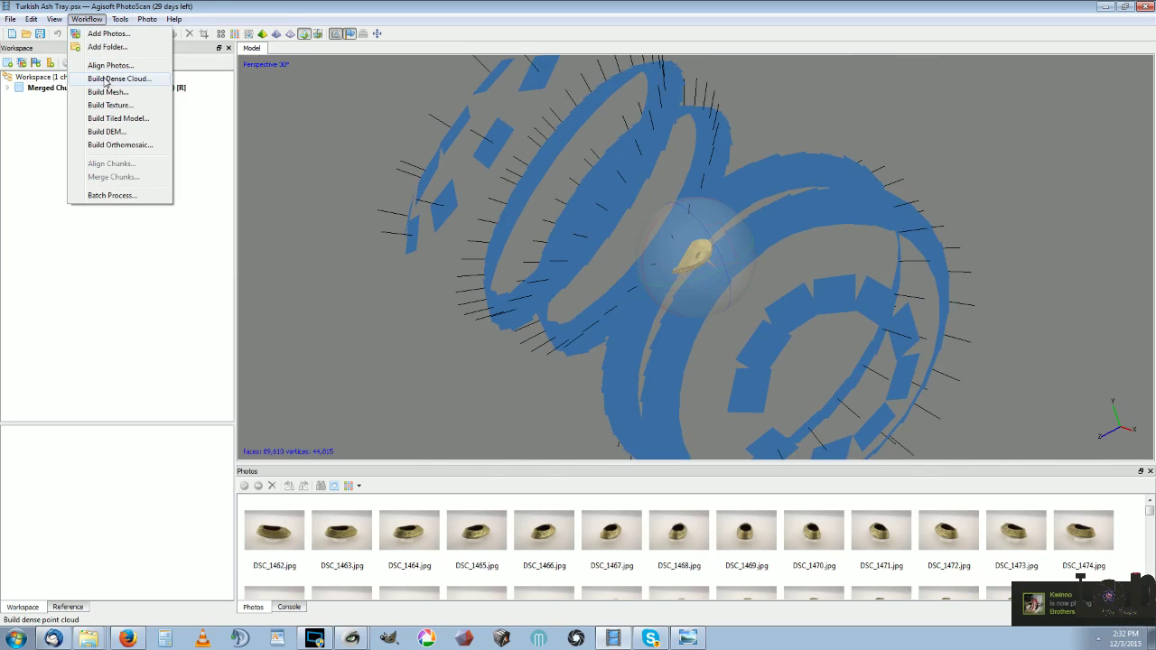
pyautogui.click(753, 315)
pyautogui.scroll(10, 753, 315)
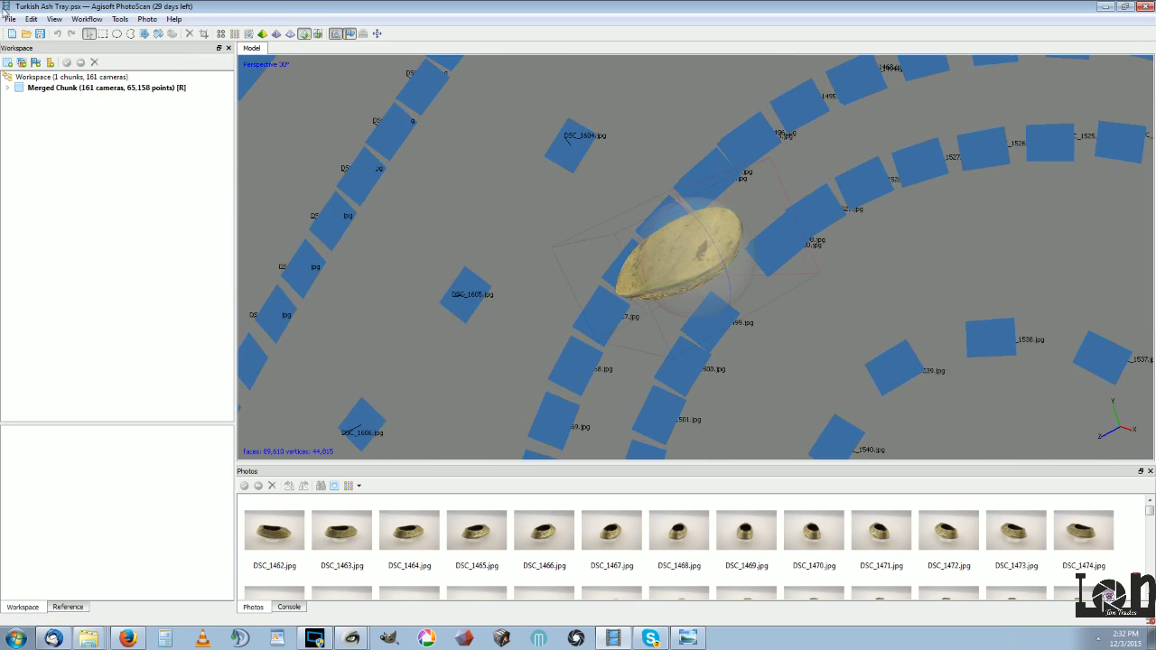
# - Display the Merged Chunk's 2,557,355-point dense cloud and turn it to the carved side
pyautogui.doubleClick(26, 89)
pyautogui.click(62, 121)
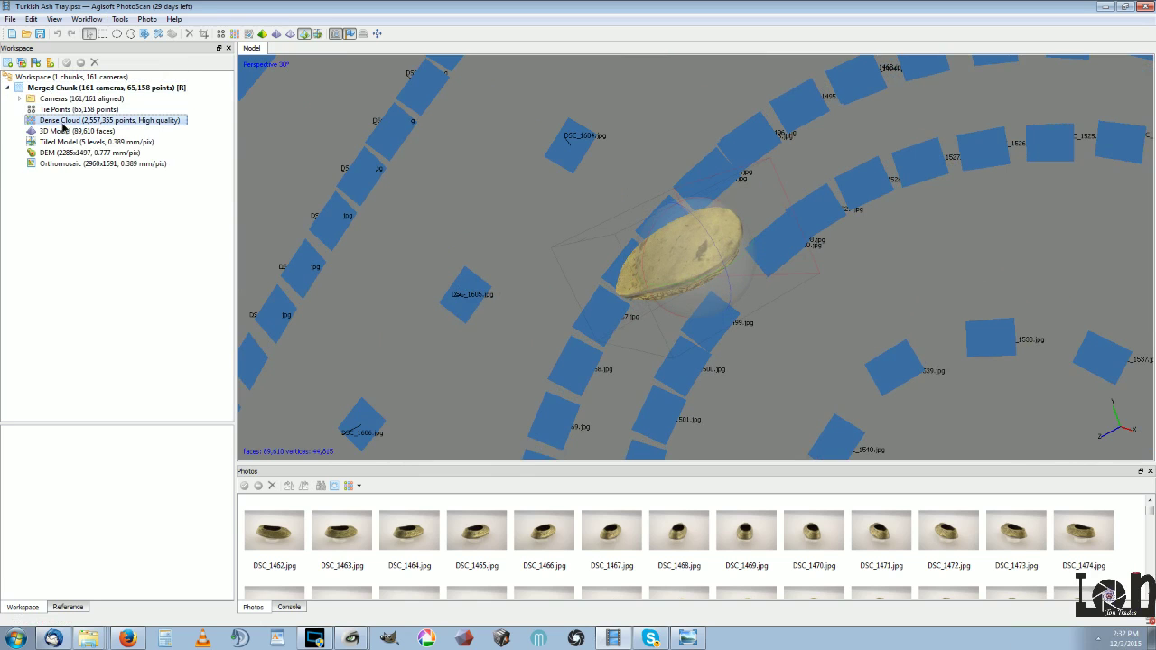
pyautogui.doubleClick(76, 124)
pyautogui.moveTo(656, 277)
pyautogui.mouseDown()
pyautogui.moveTo(671, 288)
pyautogui.moveTo(680, 170)
pyautogui.moveTo(692, 174)
pyautogui.moveTo(690, 259)
pyautogui.moveTo(673, 207)
pyautogui.moveTo(834, 351)
pyautogui.moveTo(908, 308)
pyautogui.moveTo(669, 288)
pyautogui.mouseUp()
pyautogui.scroll(3, 693, 175)
pyautogui.scroll(2, 908, 308)
# - Display the textured 89,610-face 3D Model in place of the dense cloud and rotate to its underside
pyautogui.click(56, 120)
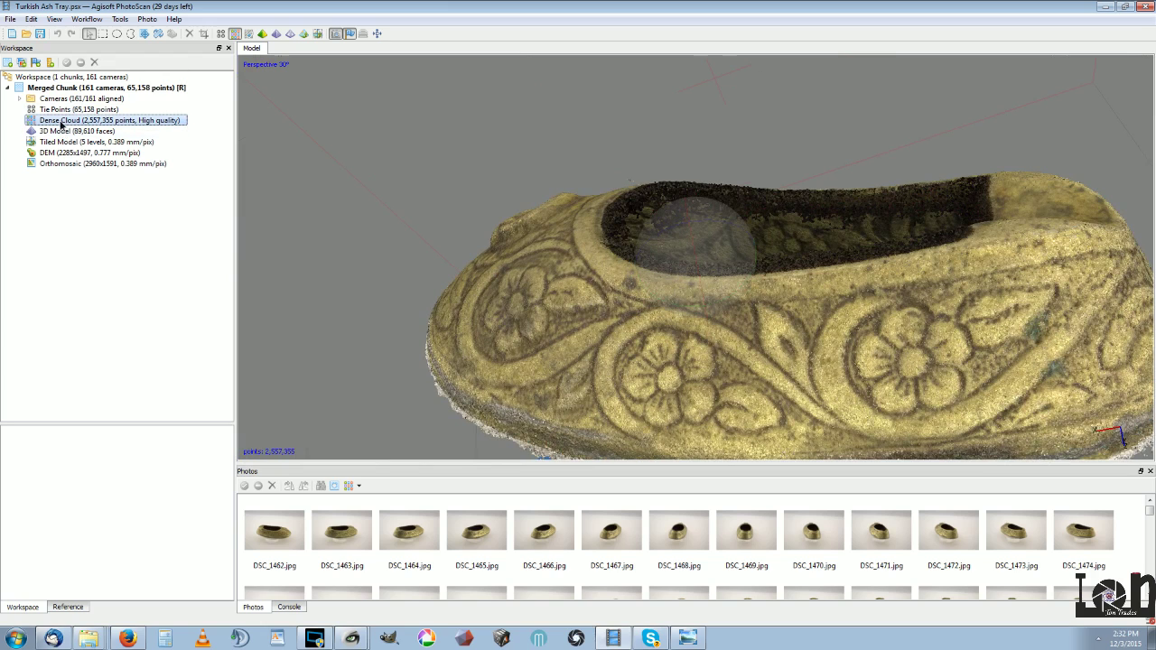
pyautogui.click(100, 20)
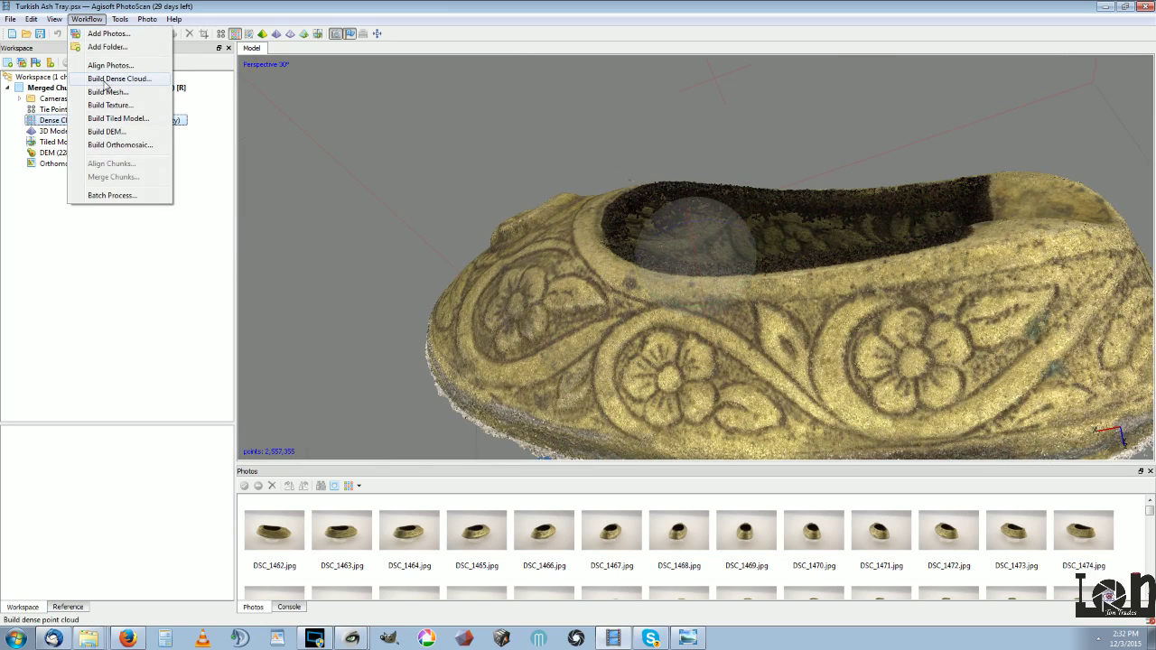
pyautogui.click(55, 133)
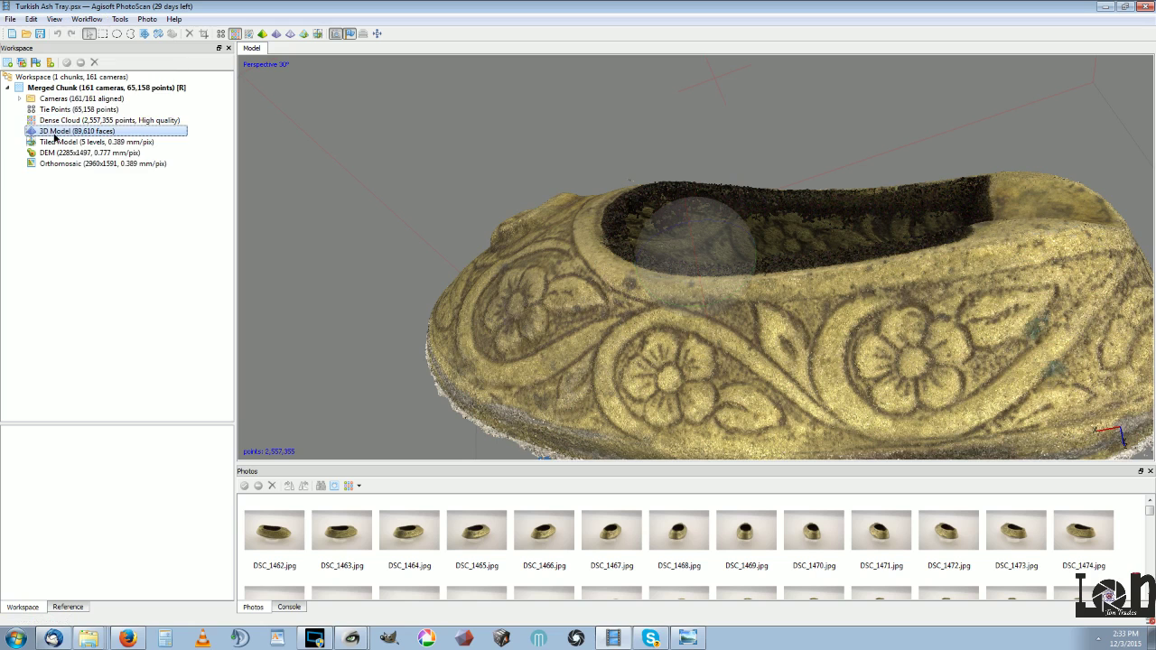
pyautogui.doubleClick(55, 134)
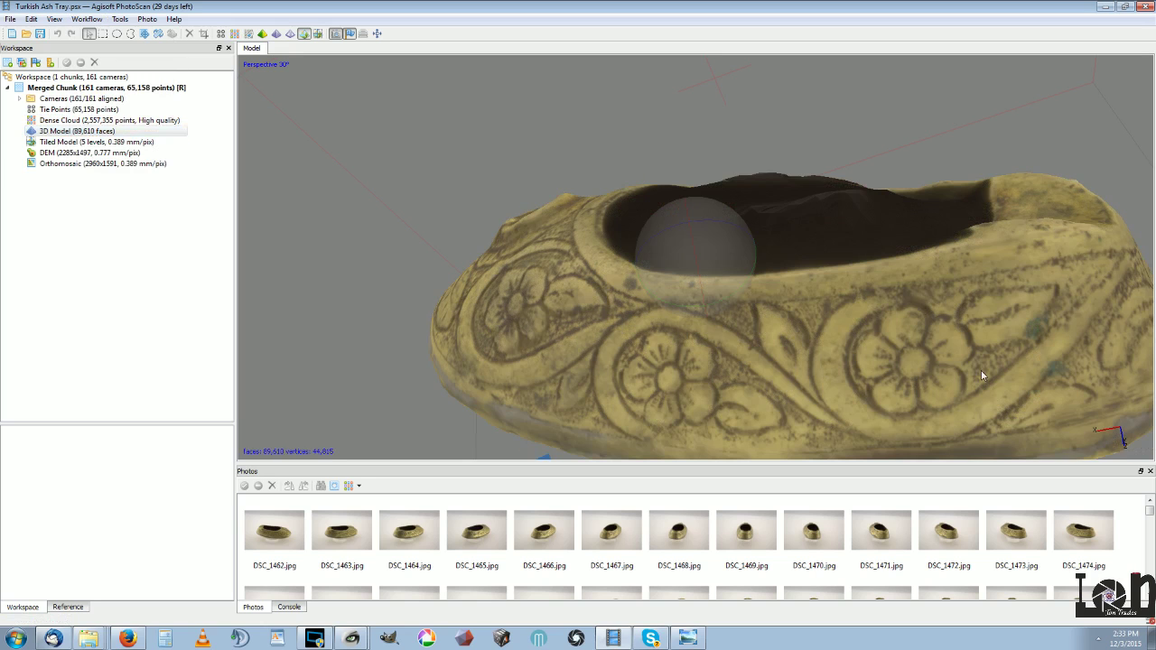
pyautogui.moveTo(980, 371); pyautogui.dragTo(629, 239)
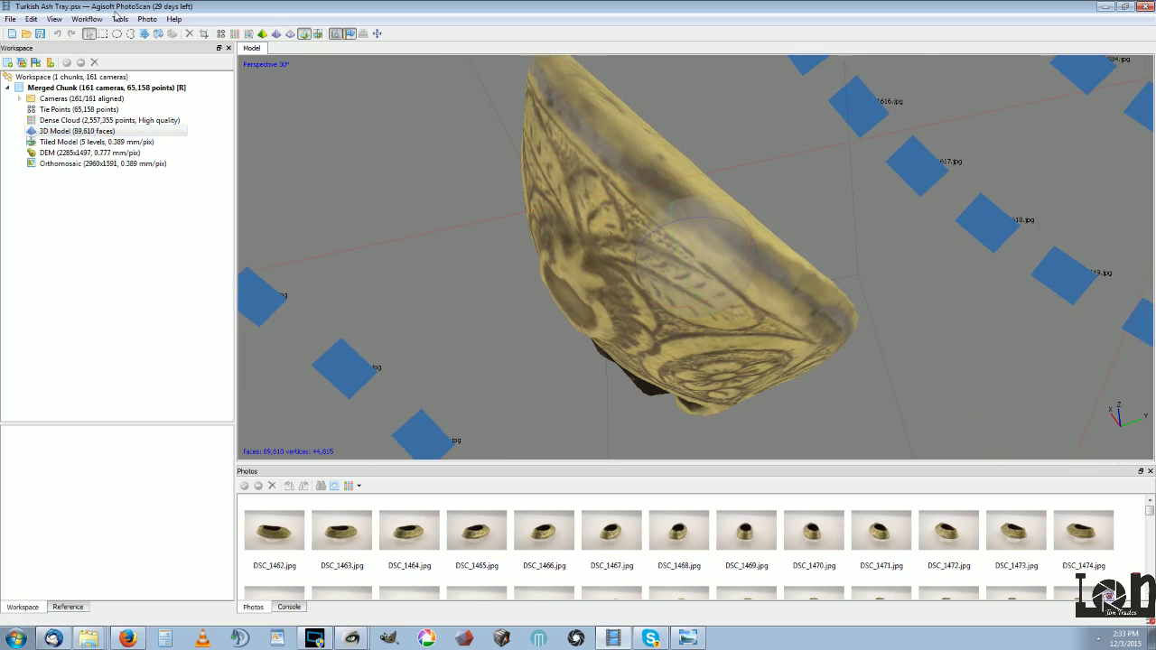
pyautogui.click(88, 19)
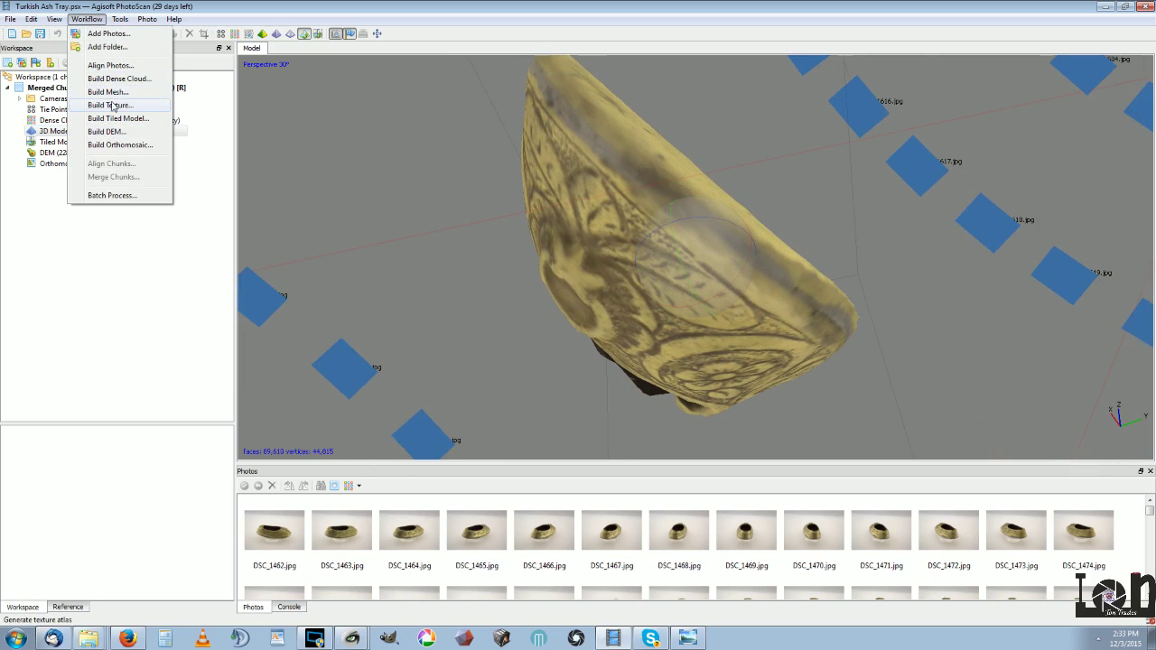
# - Spin the textured ash tray model to inspect its open end and sides
pyautogui.moveTo(632, 217); pyautogui.dragTo(681, 205)
pyautogui.click(59, 142)
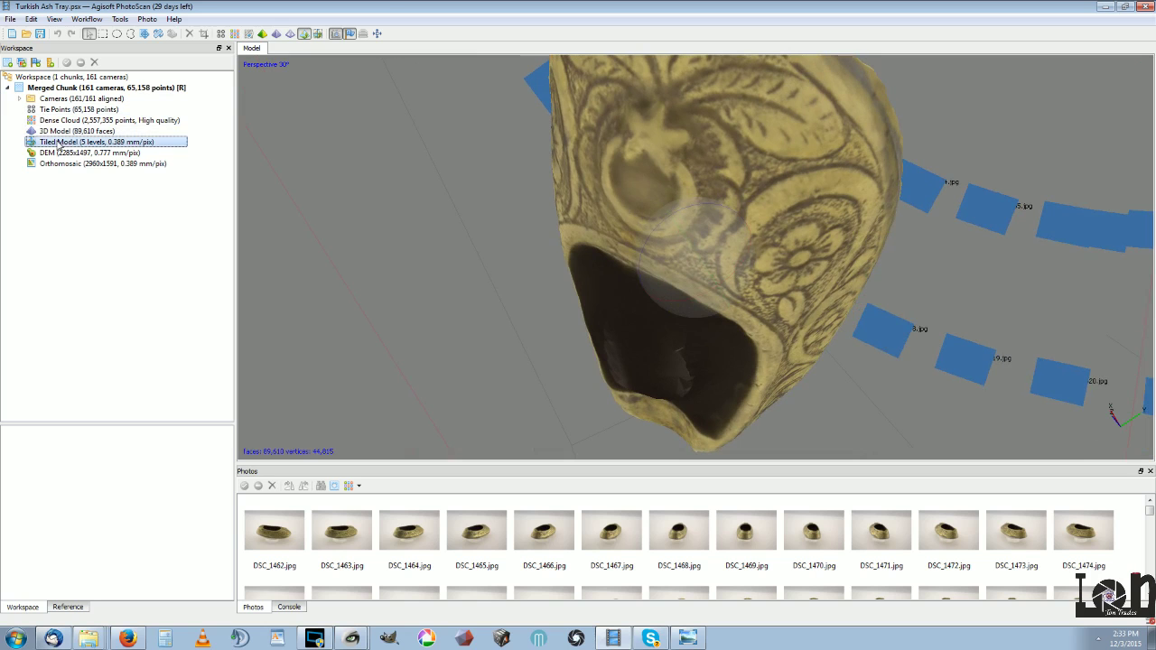
pyautogui.moveTo(541, 235); pyautogui.dragTo(672, 193)
pyautogui.click(86, 19)
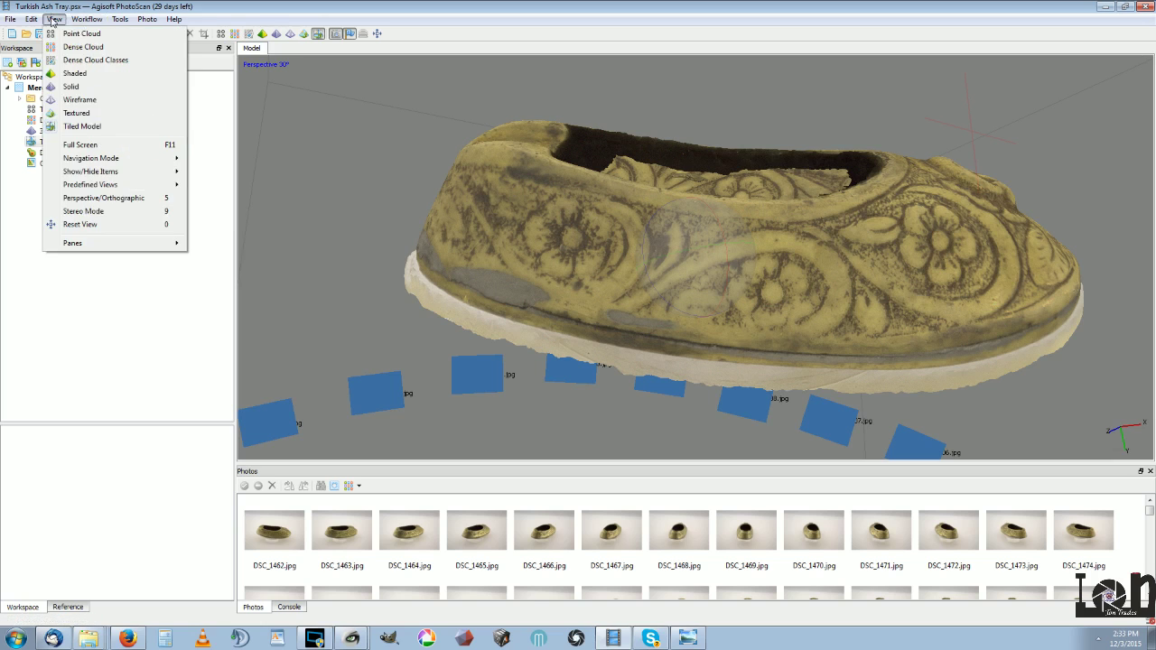
pyautogui.click(79, 20)
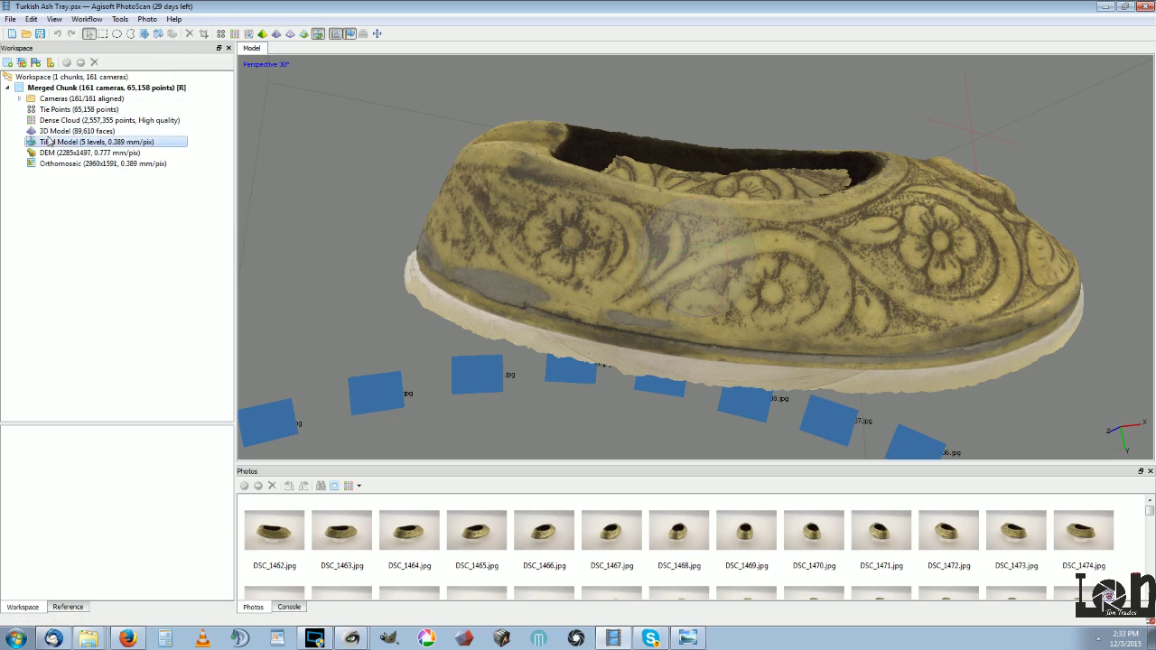
# - Start an OBJ export of the 3D Model, cancel it, and minimize PhotoScan
pyautogui.click(55, 133)
pyautogui.rightClick(55, 138)
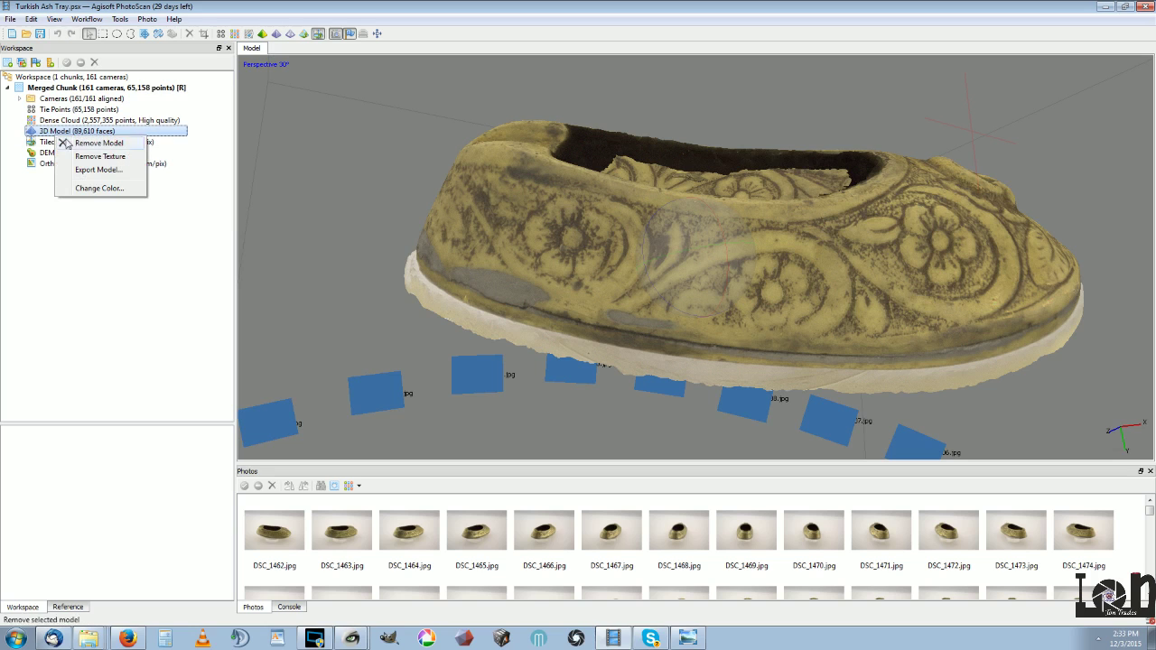
pyautogui.click(100, 171)
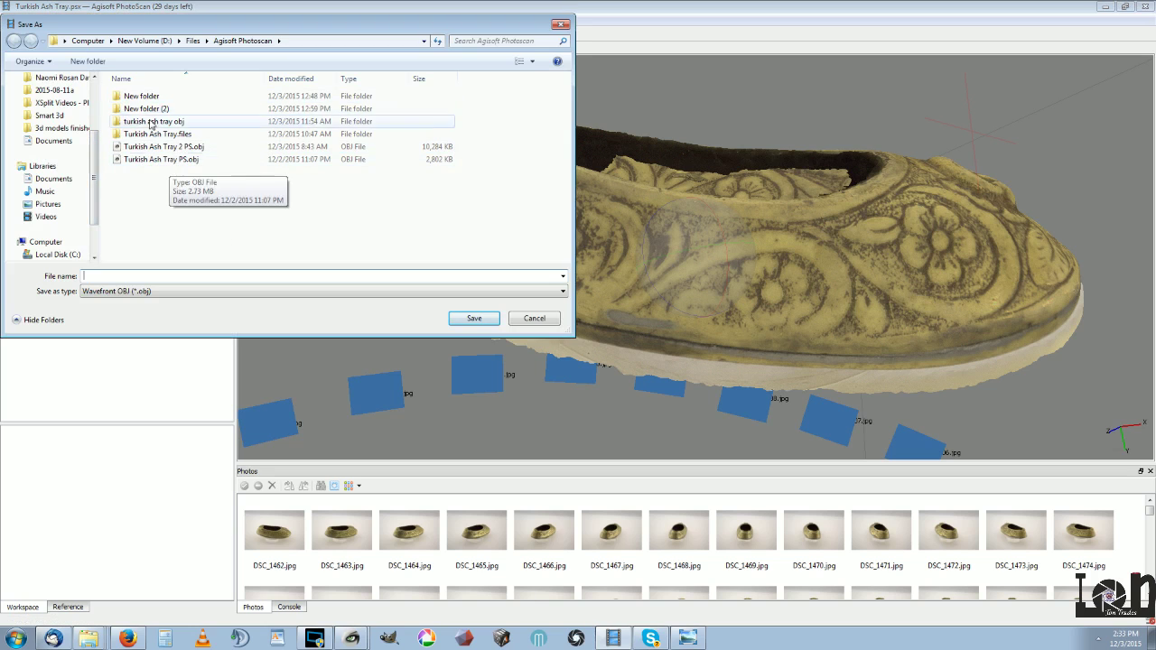
pyautogui.click(535, 320)
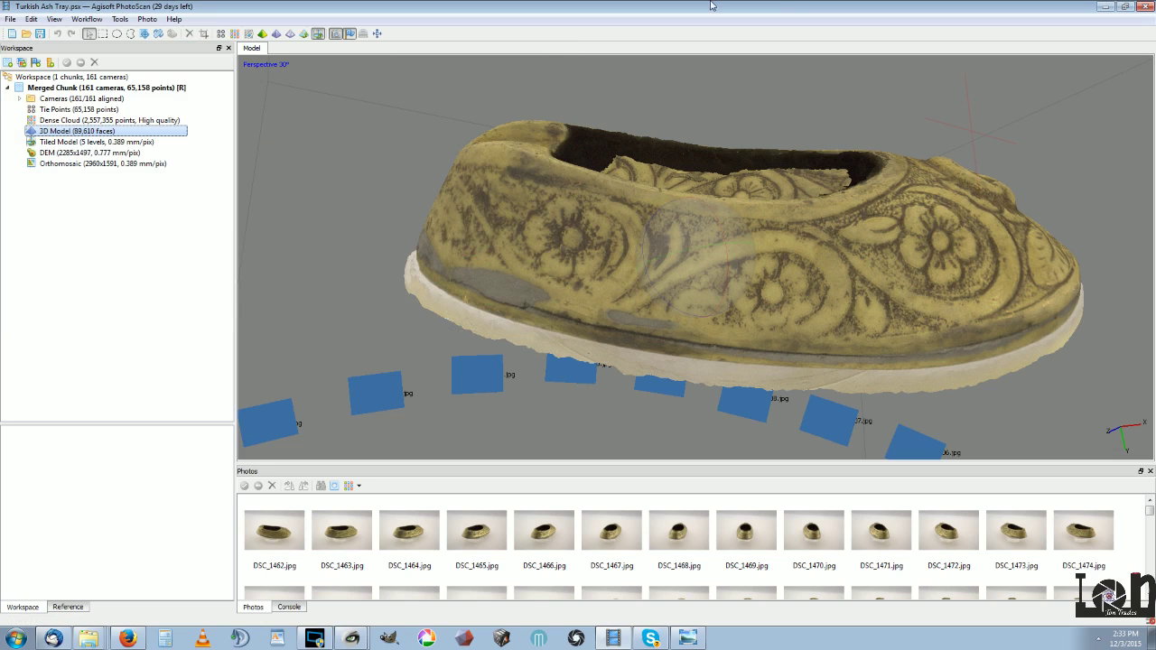
pyautogui.click(1105, 7)
# - Bring up both MeshLab windows, TurkishAshTray and TurkishAshTray2
pyautogui.moveTo(336, 641)
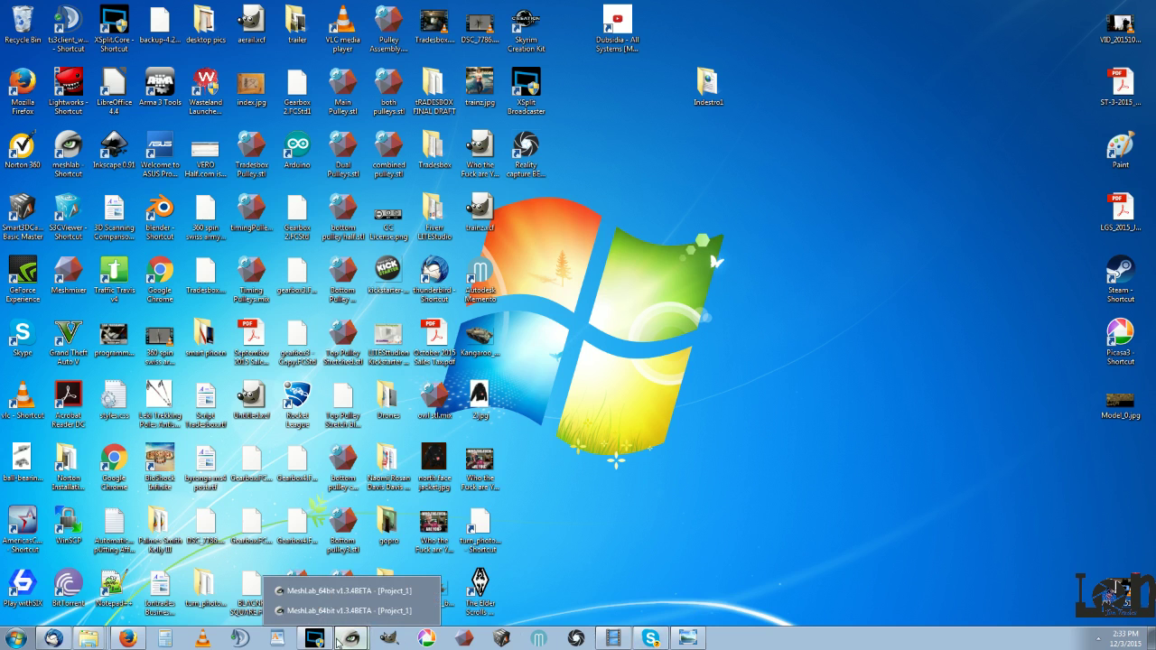
pyautogui.click(397, 592)
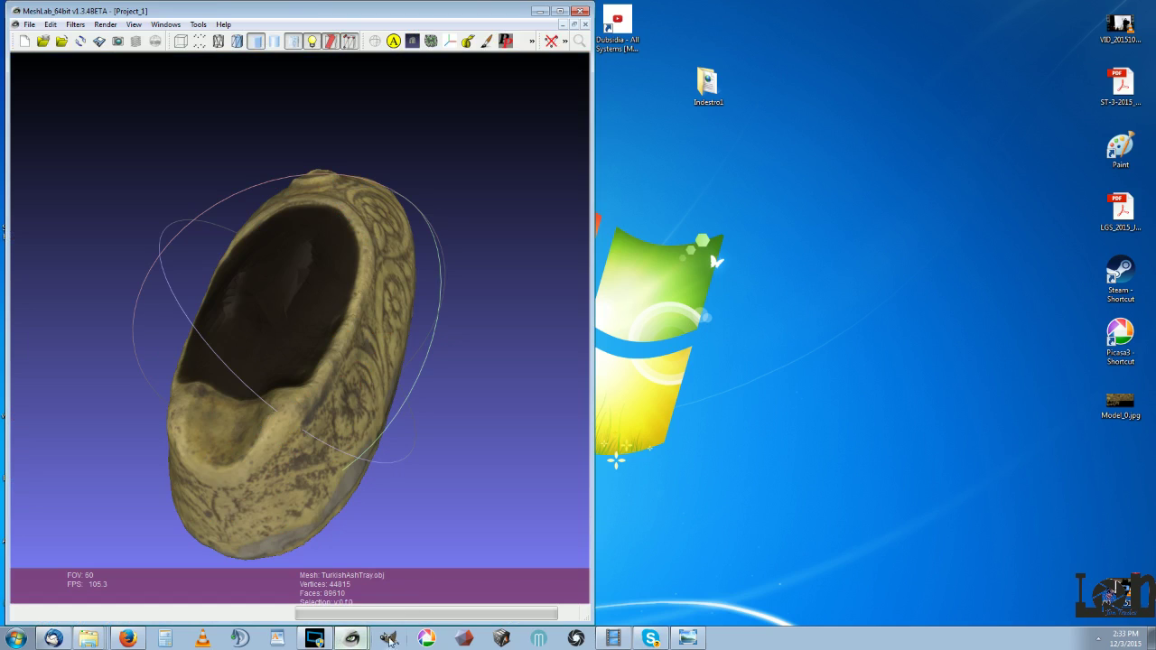
pyautogui.moveTo(352, 638)
pyautogui.click(361, 609)
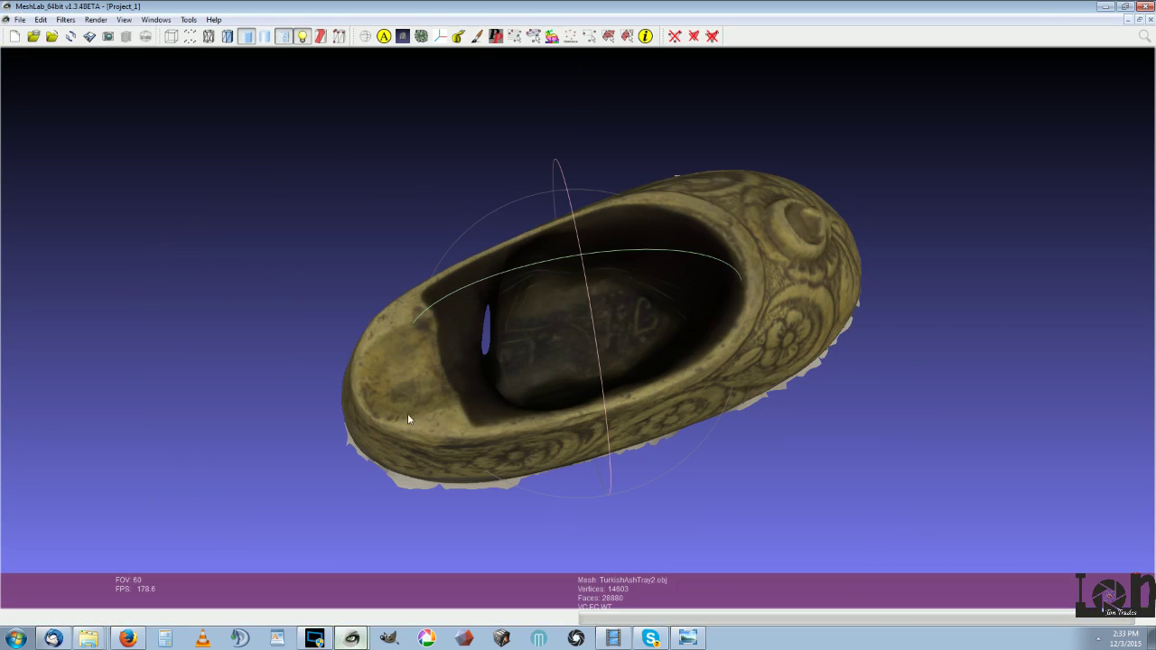
# - Arrange the two MeshLab windows side by side at full height and rotate the left TurkishAshTray mesh
pyautogui.click(1127, 6)
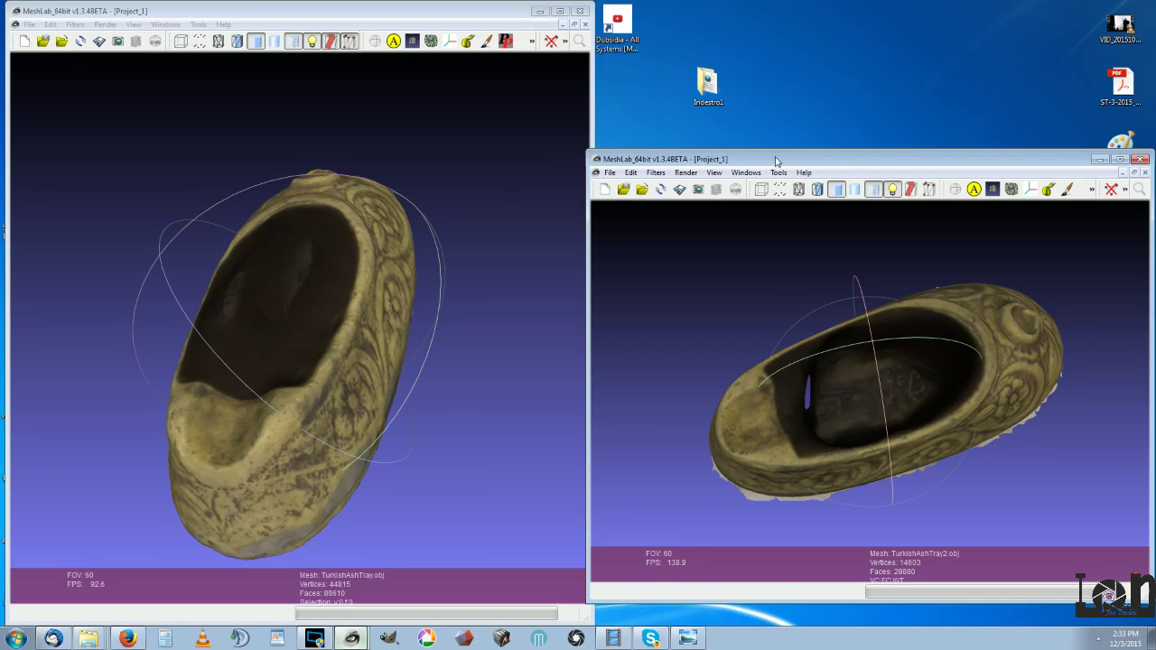
pyautogui.moveTo(815, 150); pyautogui.dragTo(748, 4)
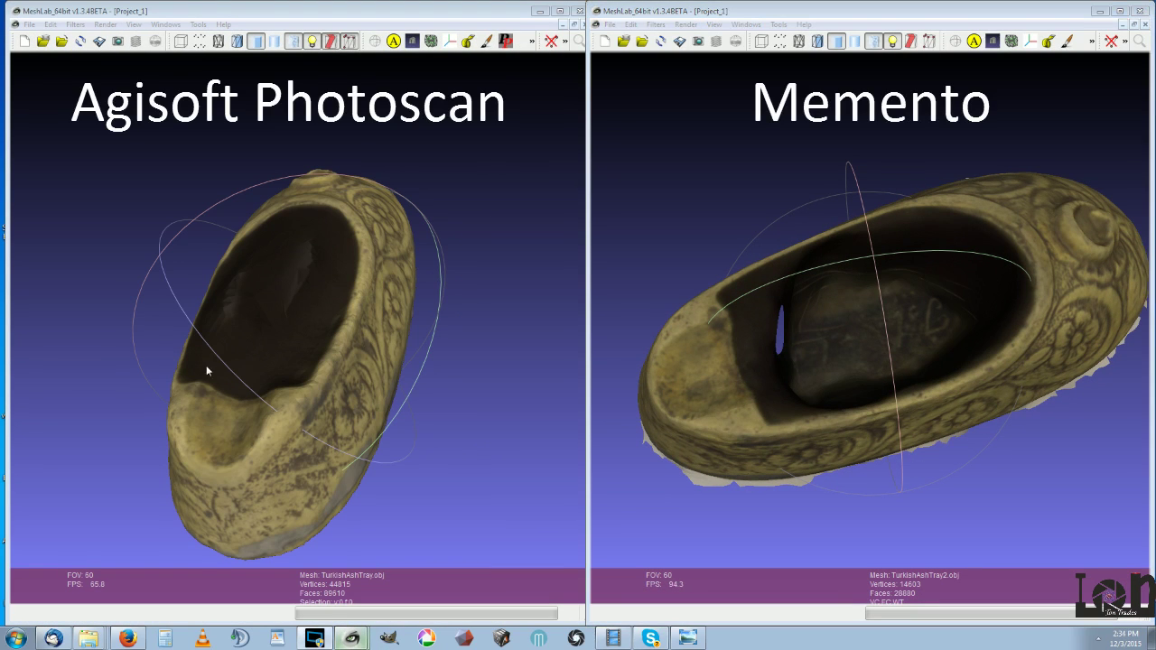
pyautogui.moveTo(206, 370); pyautogui.dragTo(406, 274)
pyautogui.scroll(5, 305, 343)
pyautogui.scroll(-3, 330, 289)
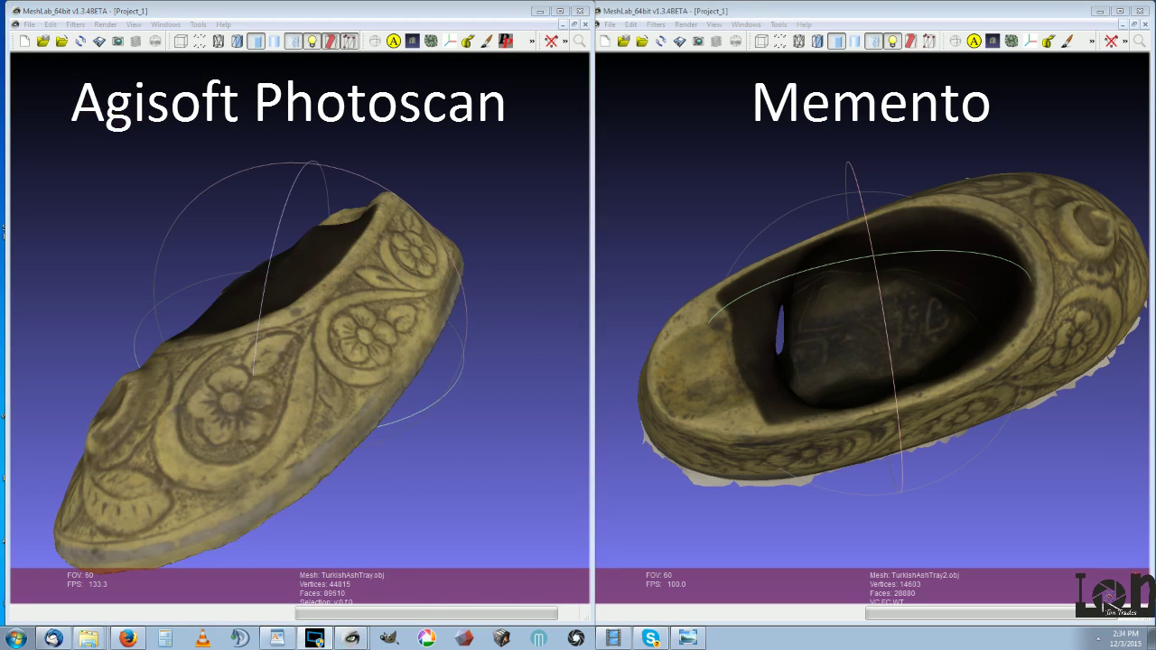
# - Rotate the left mesh to its carved side and turn TurkishAshTray2 to a matching angle
pyautogui.moveTo(462, 356); pyautogui.dragTo(402, 461)
pyautogui.moveTo(384, 397); pyautogui.dragTo(412, 358)
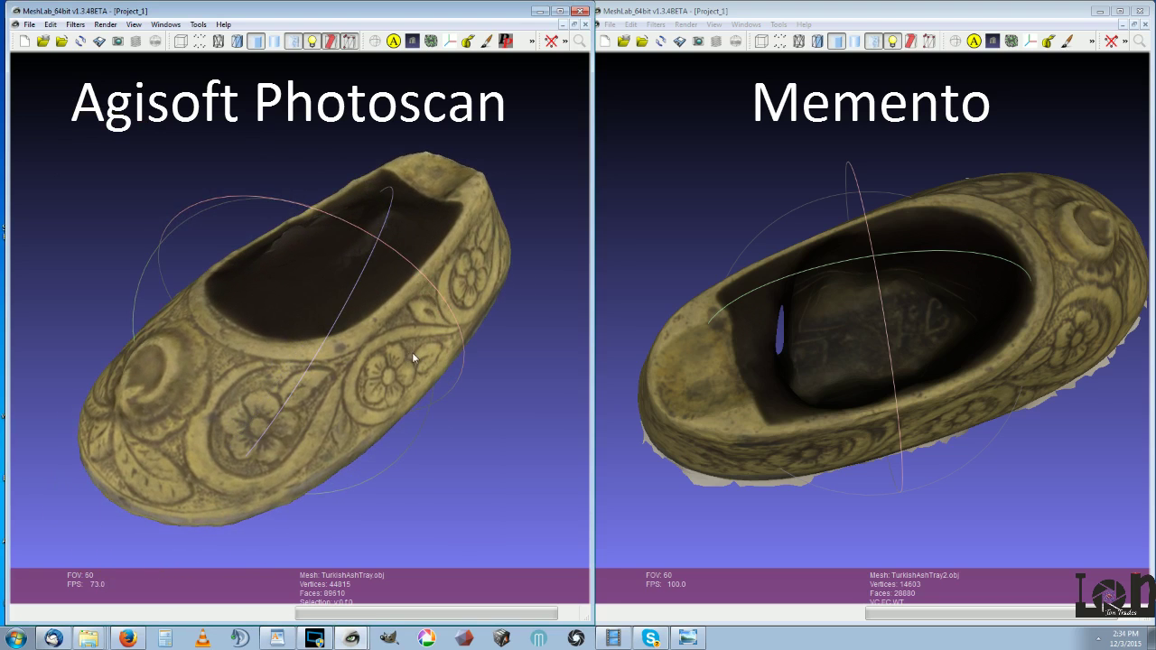
pyautogui.moveTo(1000, 329); pyautogui.dragTo(901, 441)
pyautogui.scroll(-5, 792, 427)
pyautogui.scroll(4, 790, 427)
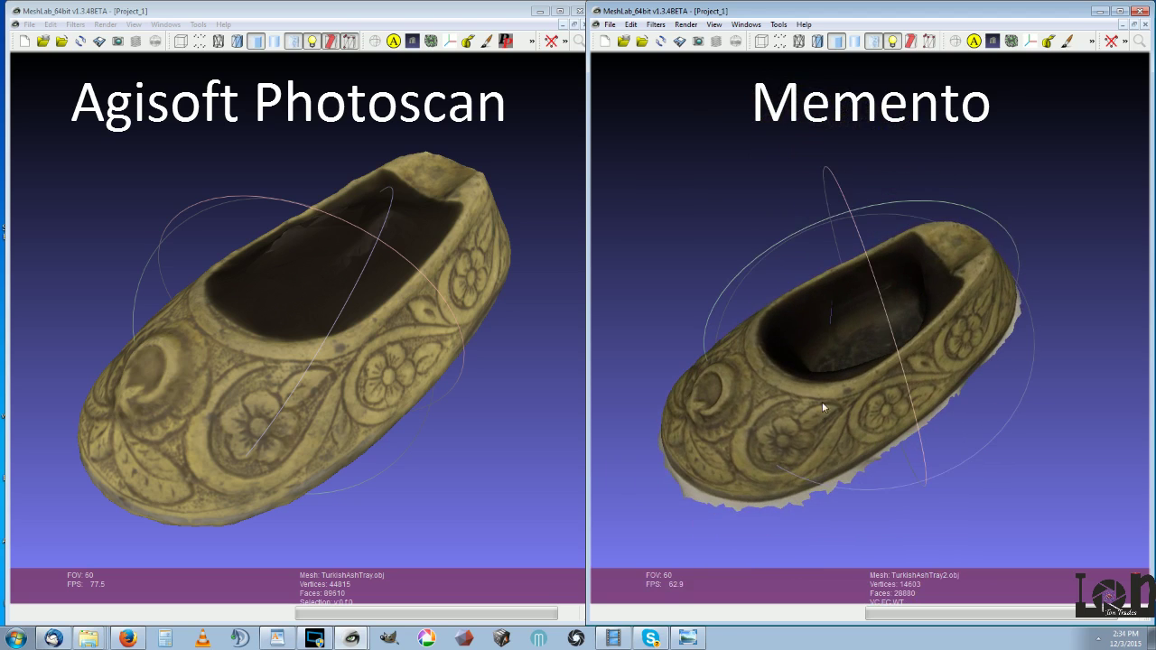
pyautogui.moveTo(821, 407); pyautogui.dragTo(824, 431)
pyautogui.moveTo(881, 353); pyautogui.dragTo(859, 262)
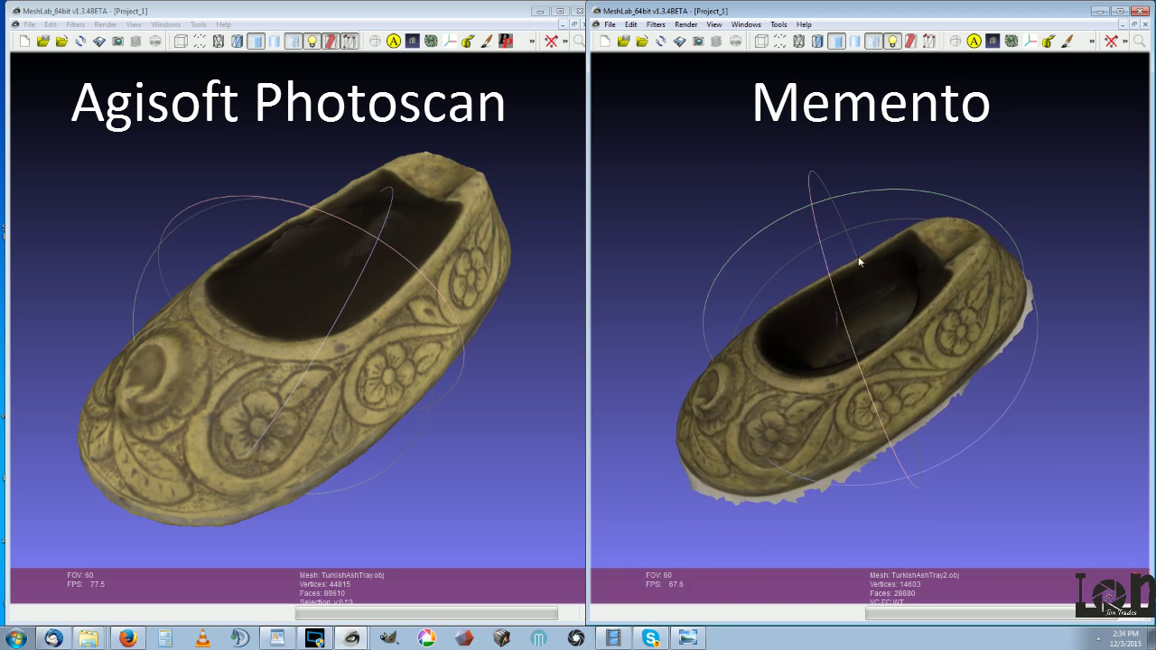
pyautogui.scroll(-3, 805, 411)
pyautogui.scroll(10, 801, 391)
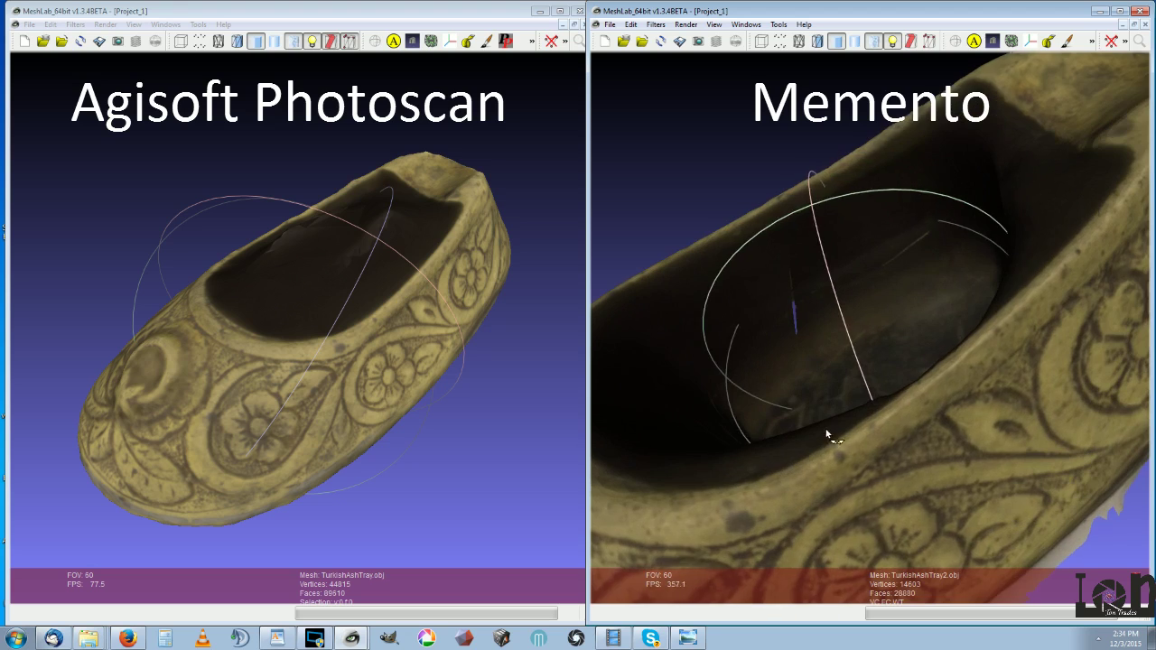
# - Inspect the Memento mesh's side, toe and flower-carved side up close
pyautogui.moveTo(1016, 313); pyautogui.dragTo(860, 315)
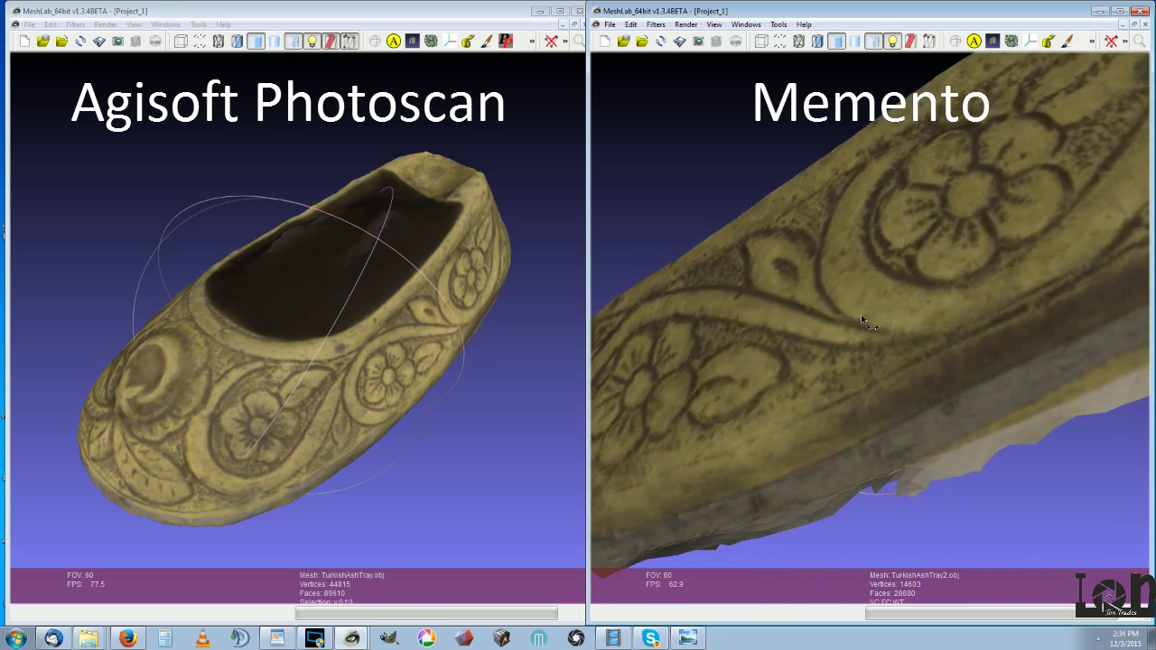
pyautogui.scroll(3, 862, 314)
pyautogui.scroll(-3, 858, 321)
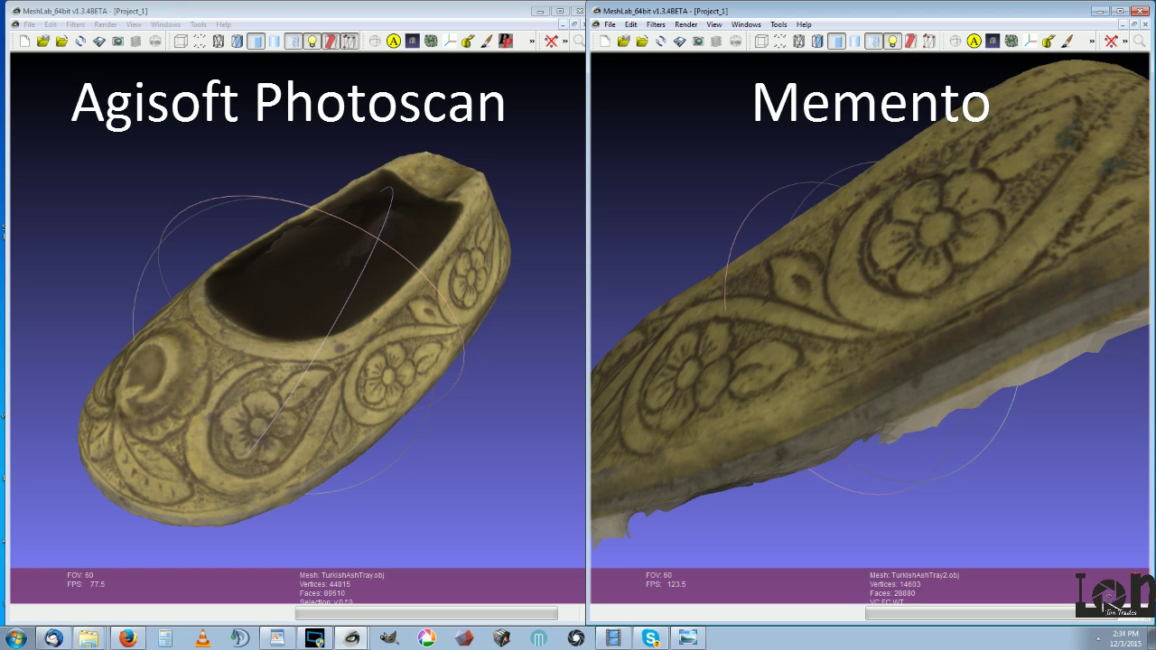
pyautogui.moveTo(726, 313); pyautogui.dragTo(798, 361)
pyautogui.scroll(3, 895, 286)
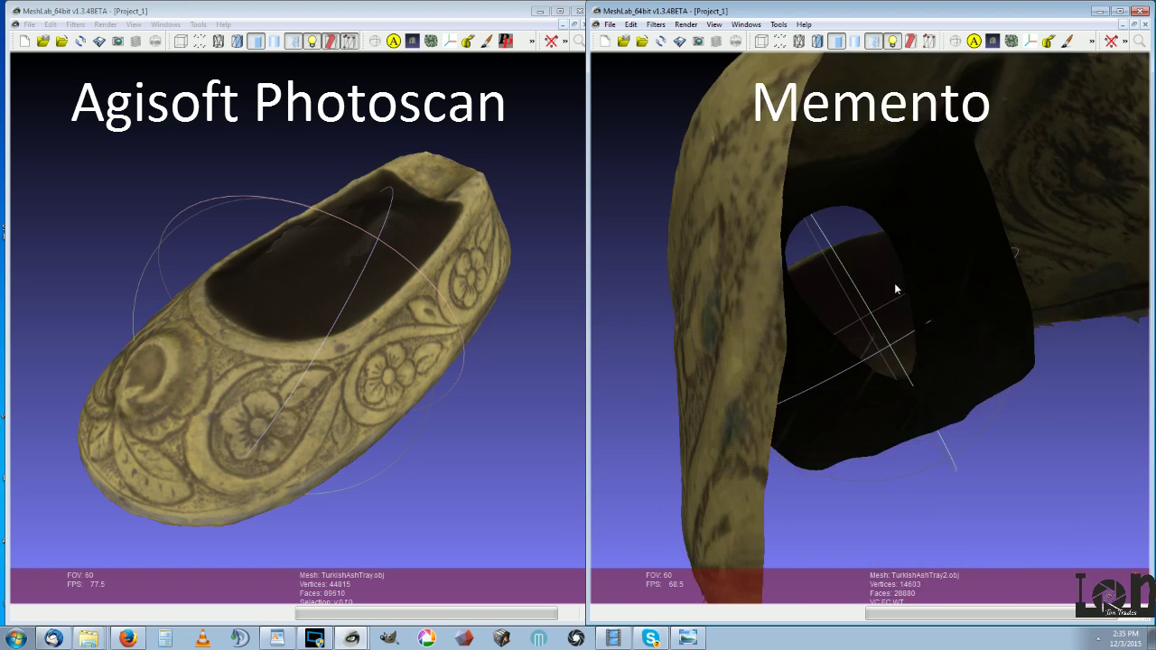
pyautogui.scroll(-3, 903, 289)
pyautogui.moveTo(921, 298); pyautogui.dragTo(813, 469)
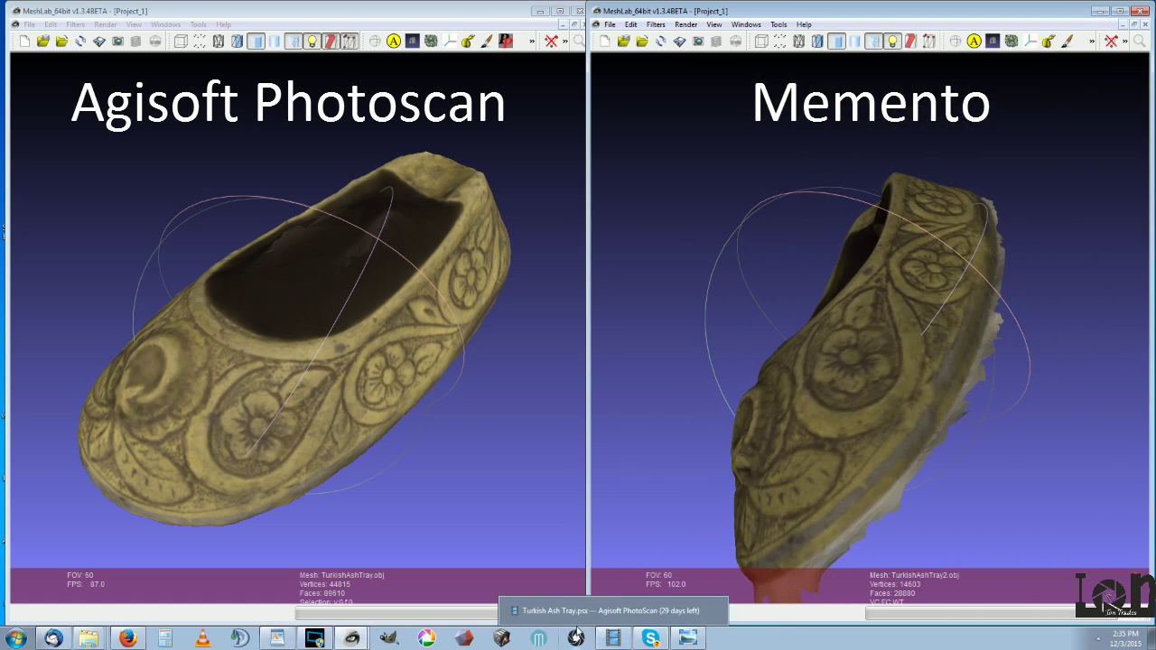
pyautogui.click(540, 639)
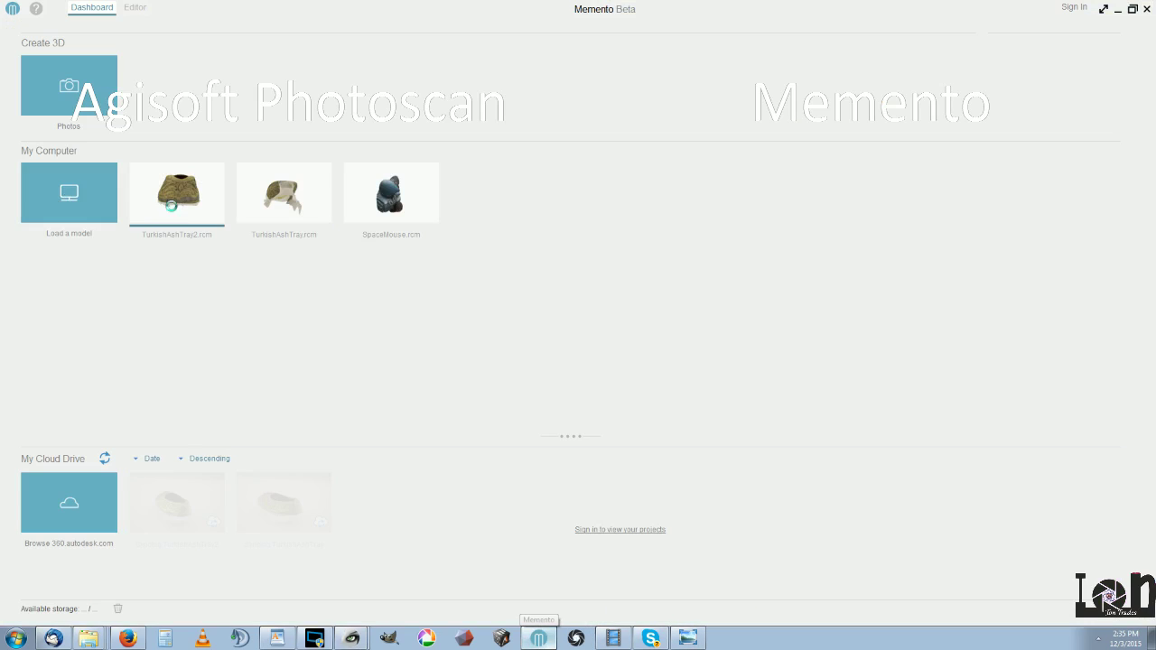
# - Open turkishashtray2 in the Editor and browse the Surface and Retopologize tools
pyautogui.click(168, 208)
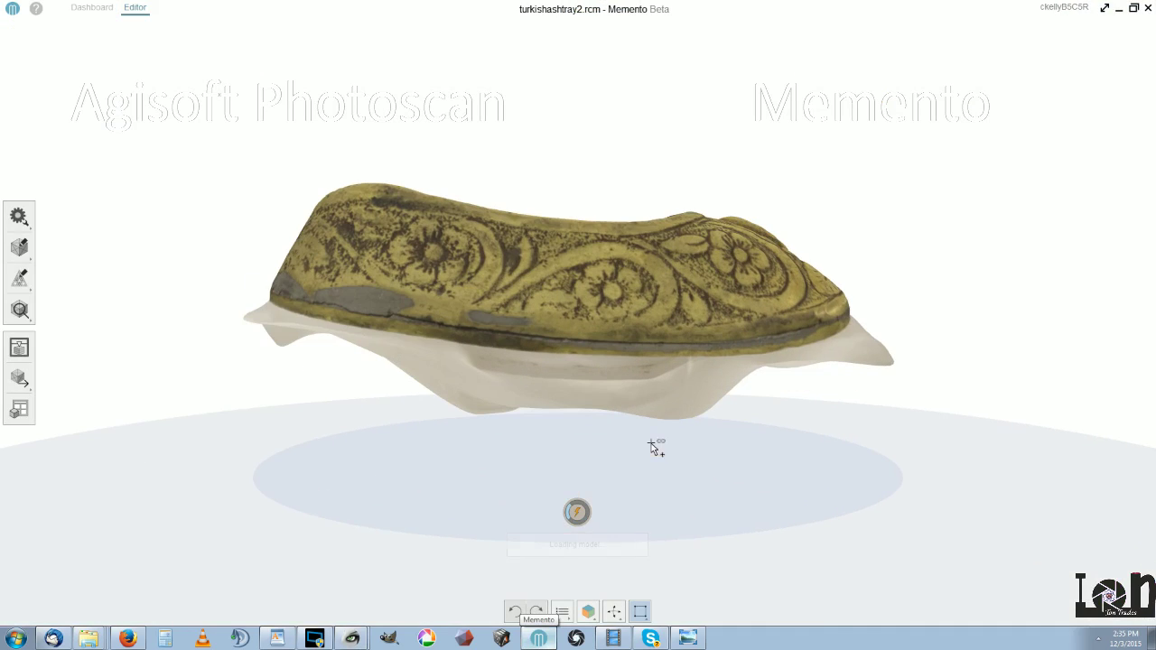
pyautogui.click(19, 246)
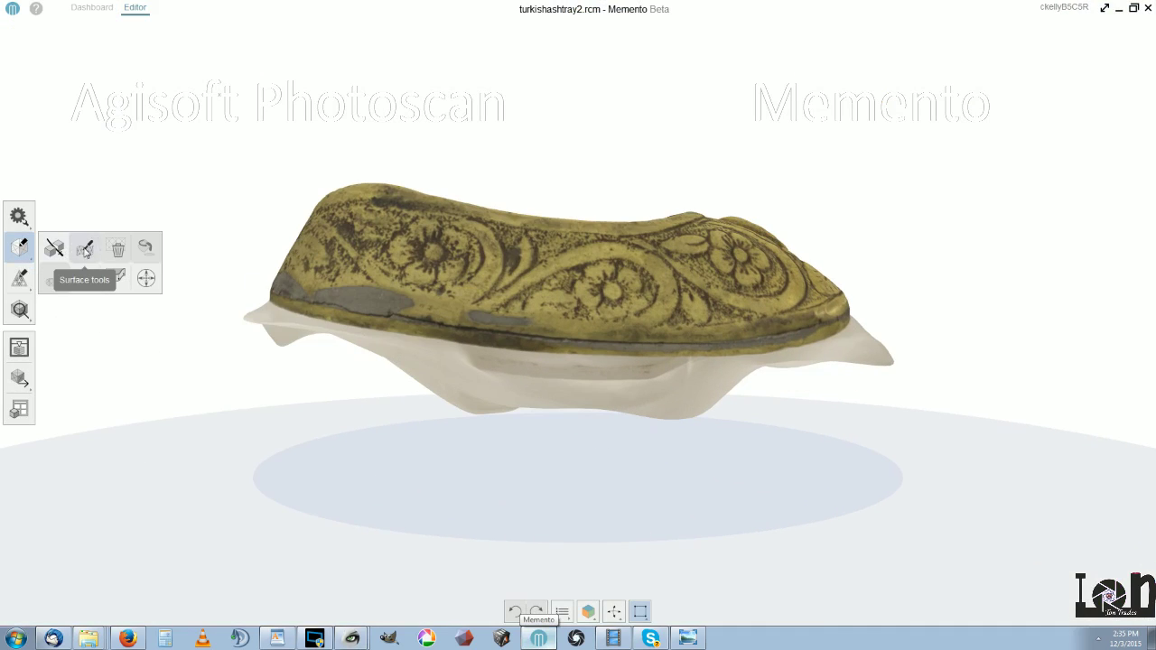
pyautogui.click(21, 278)
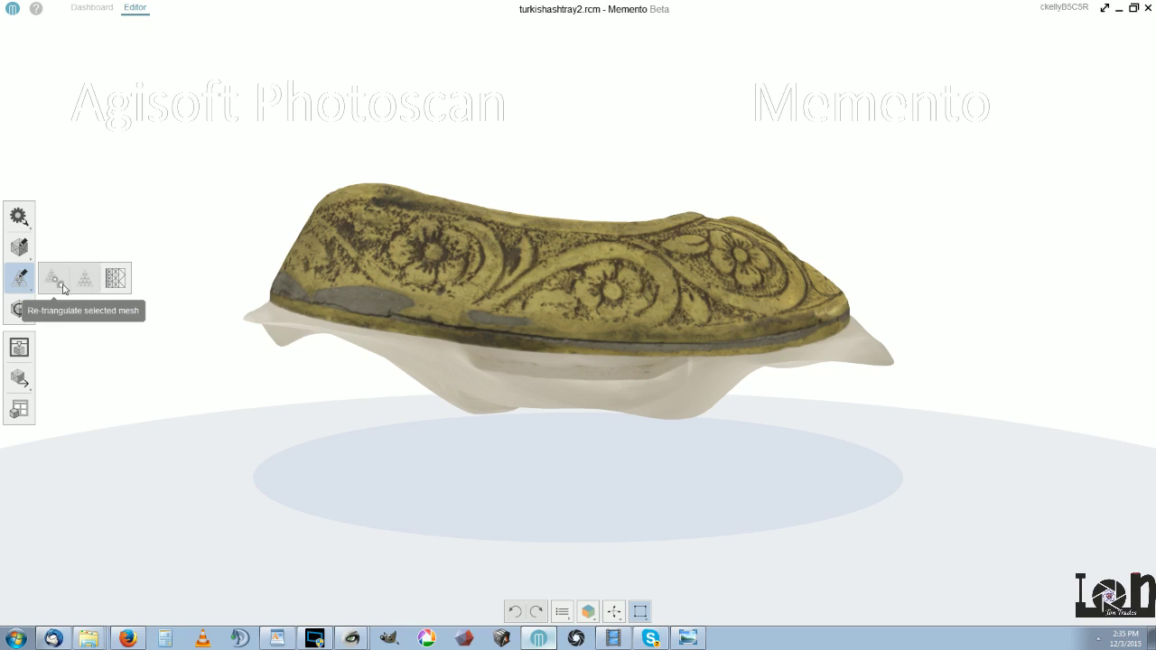
pyautogui.click(23, 281)
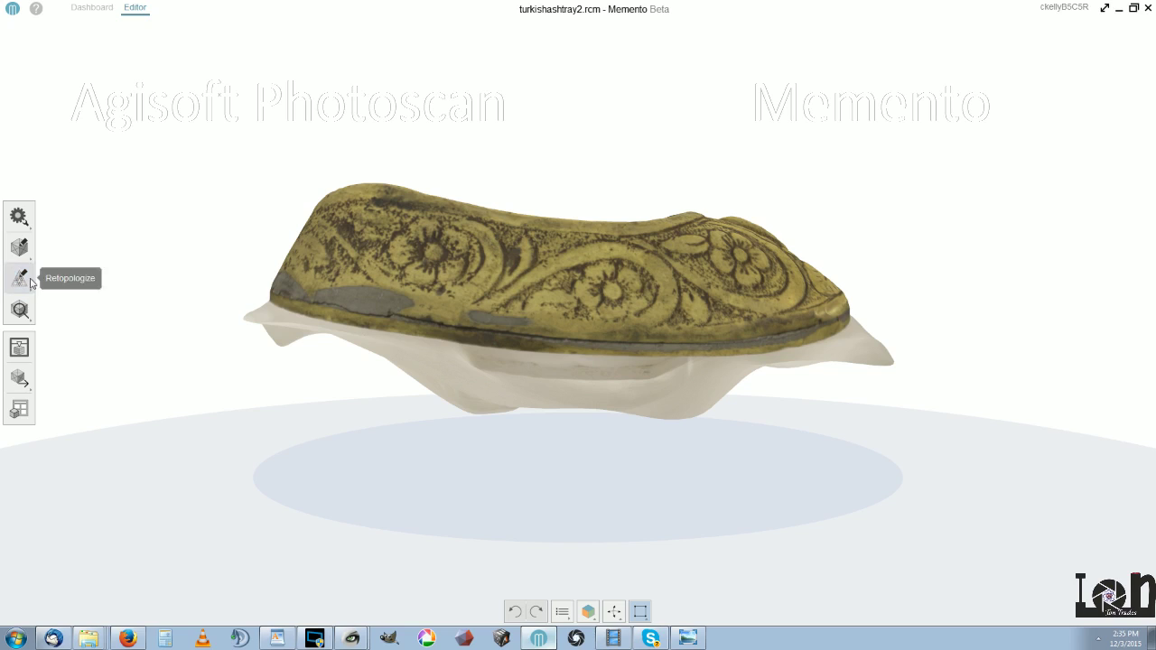
# - Check the Retopologize and Analyze tools, then close Memento with Don't Save
pyautogui.click(29, 281)
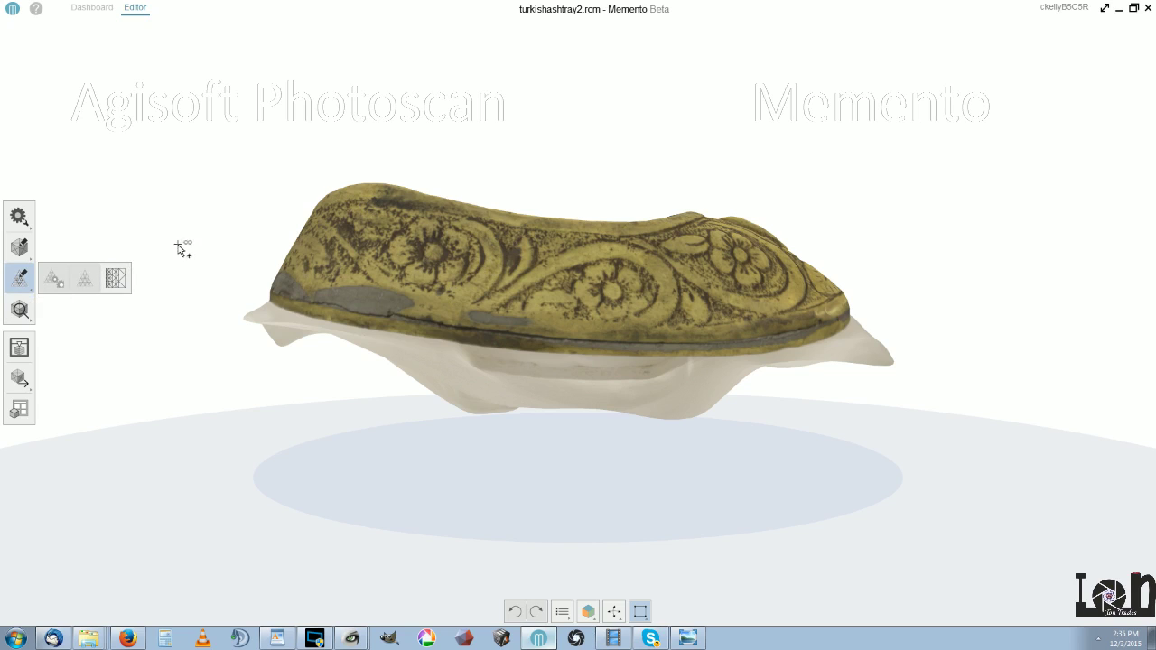
pyautogui.click(20, 310)
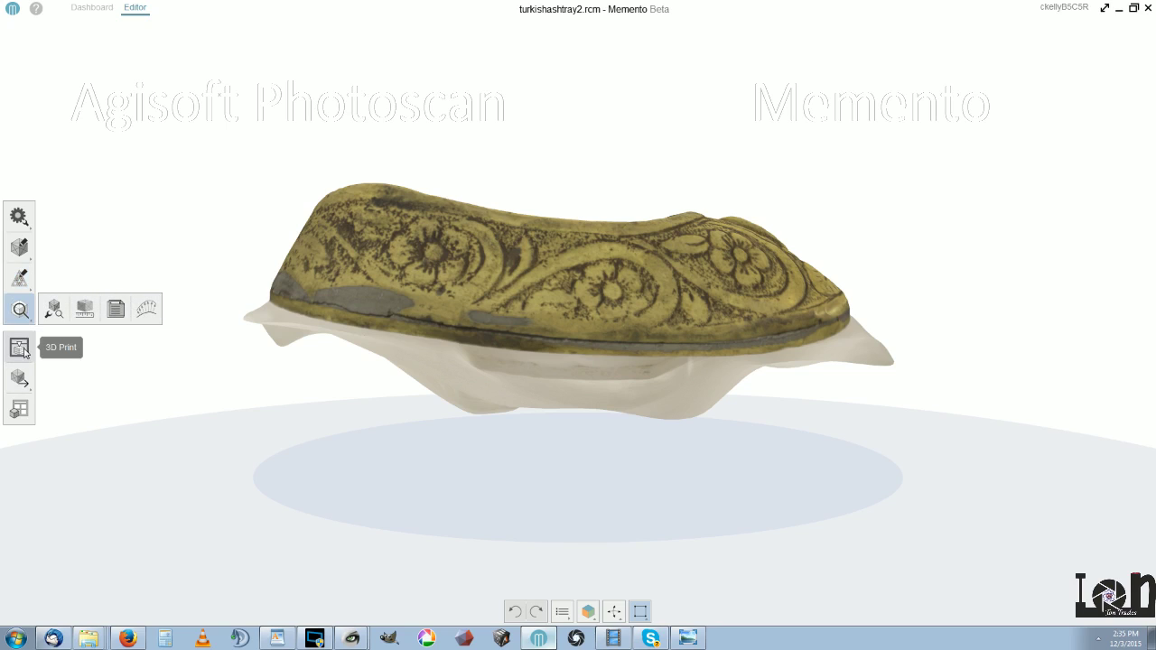
pyautogui.click(1148, 9)
pyautogui.click(574, 359)
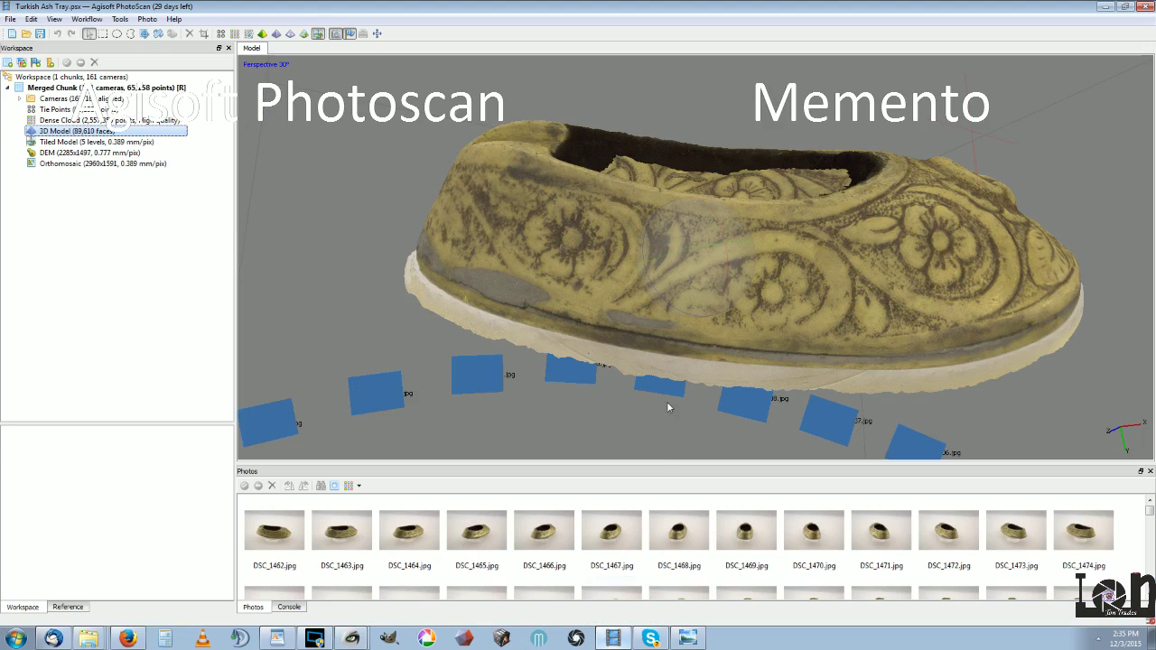
# - Bring the Turkish Ash Tray project in PhotoScan forward and browse the Workflow and Tools menus
pyautogui.click(612, 639)
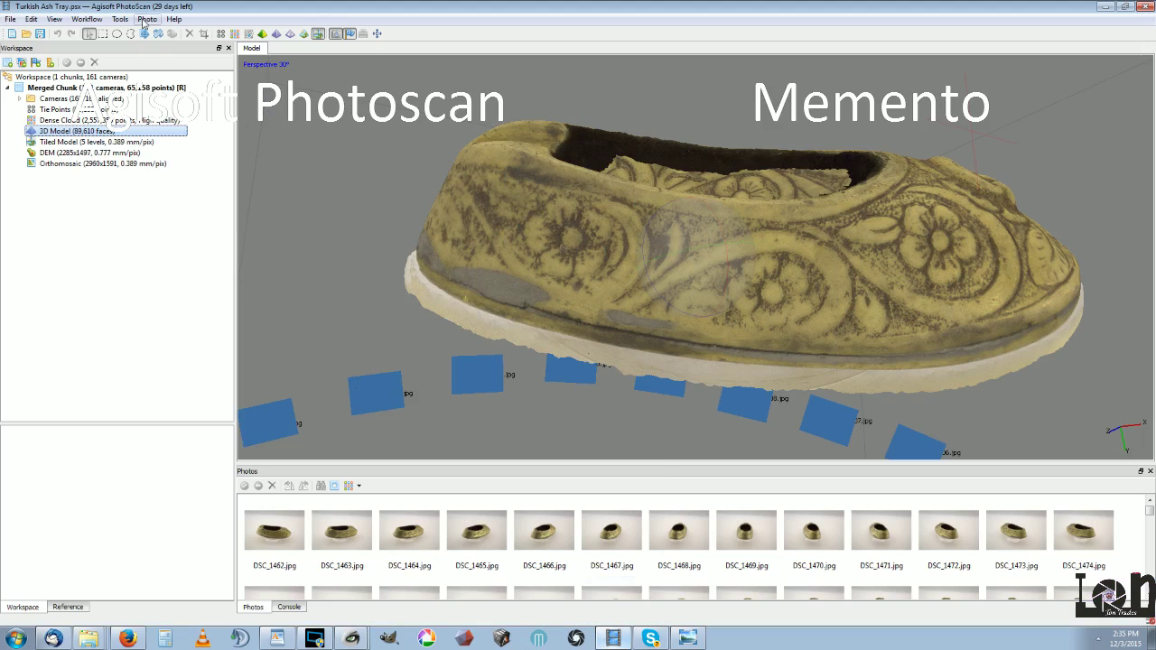
pyautogui.click(87, 19)
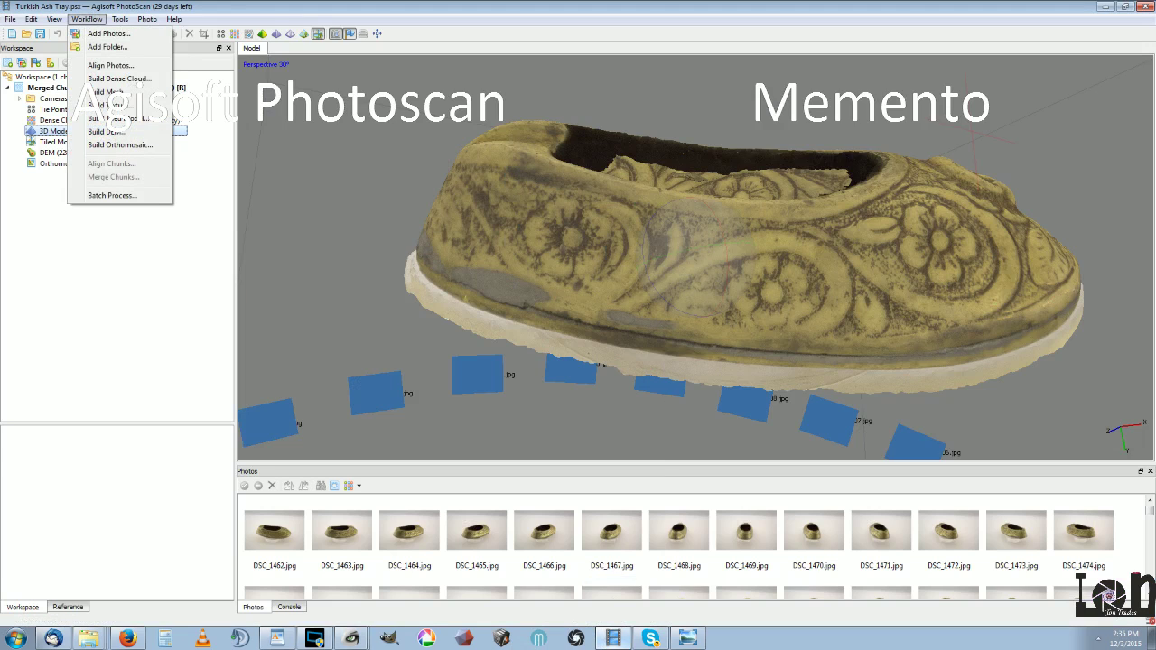
pyautogui.click(184, 36)
pyautogui.click(87, 19)
pyautogui.click(119, 19)
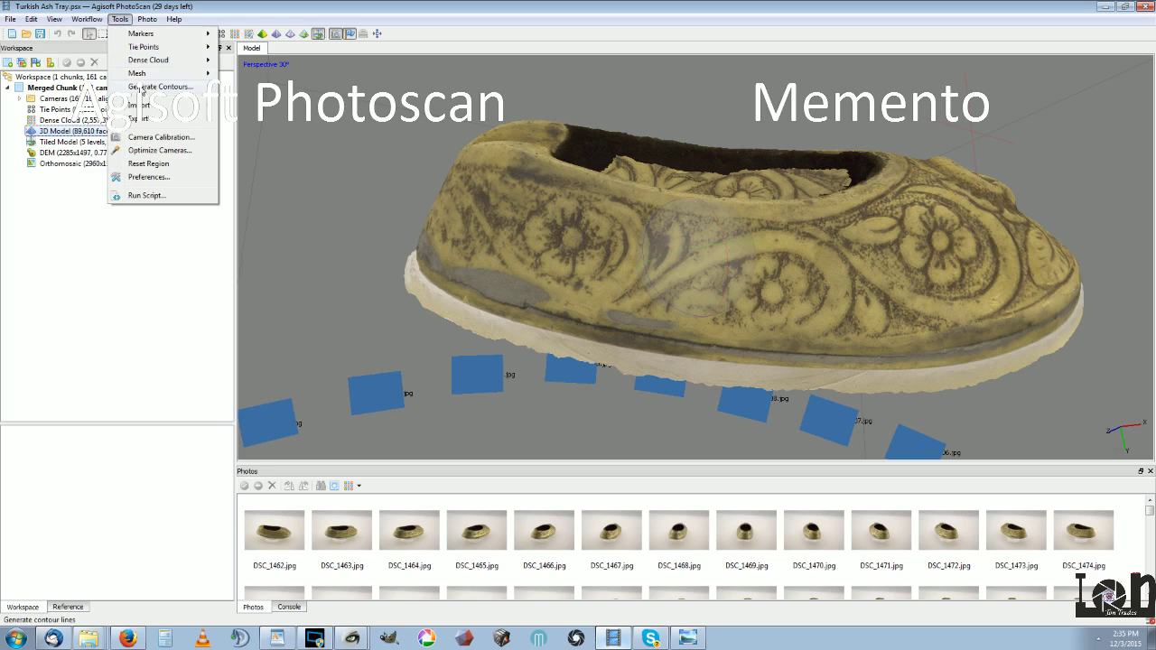
pyautogui.moveTo(145, 118)
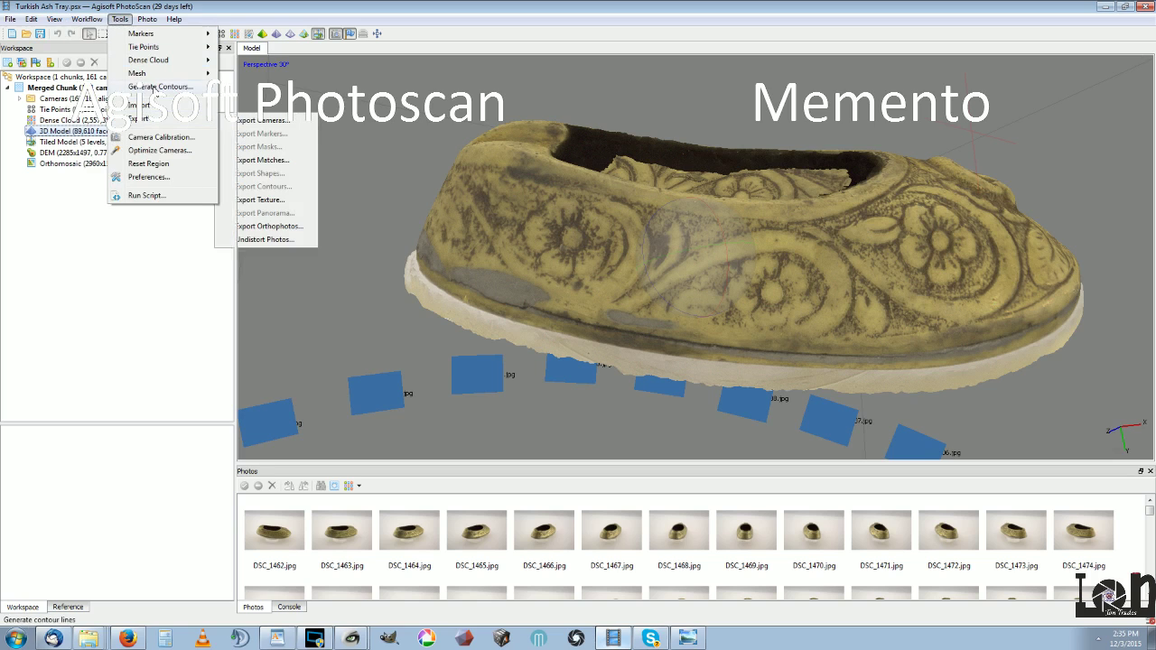
pyautogui.moveTo(146, 19)
pyautogui.moveTo(76, 25)
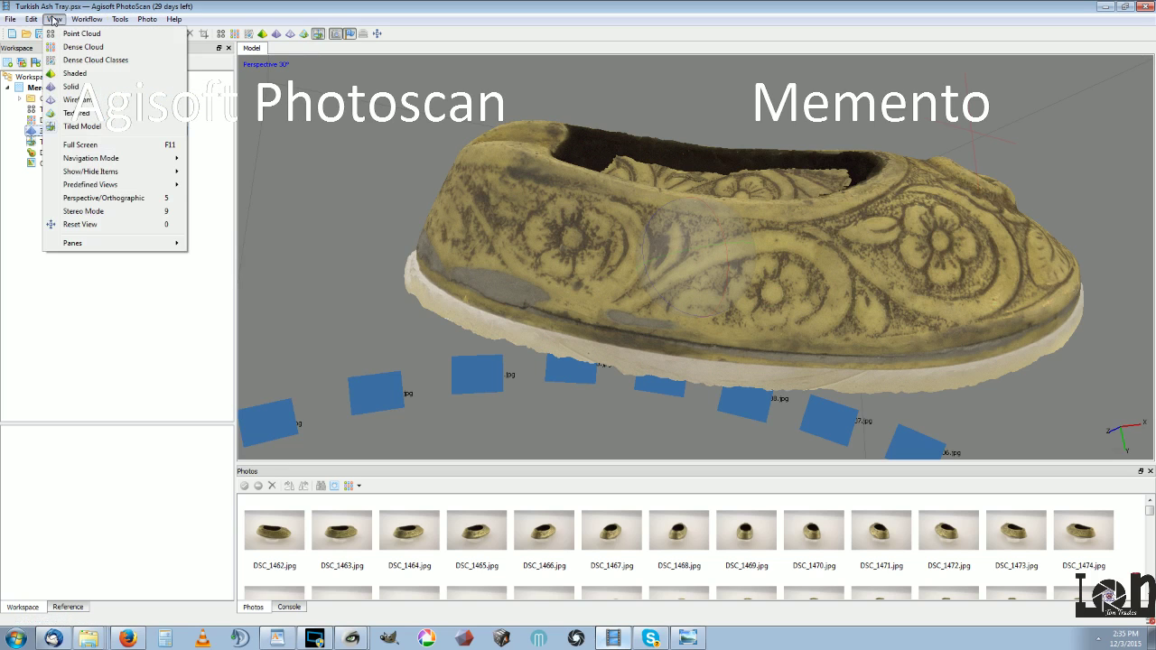
pyautogui.click(123, 268)
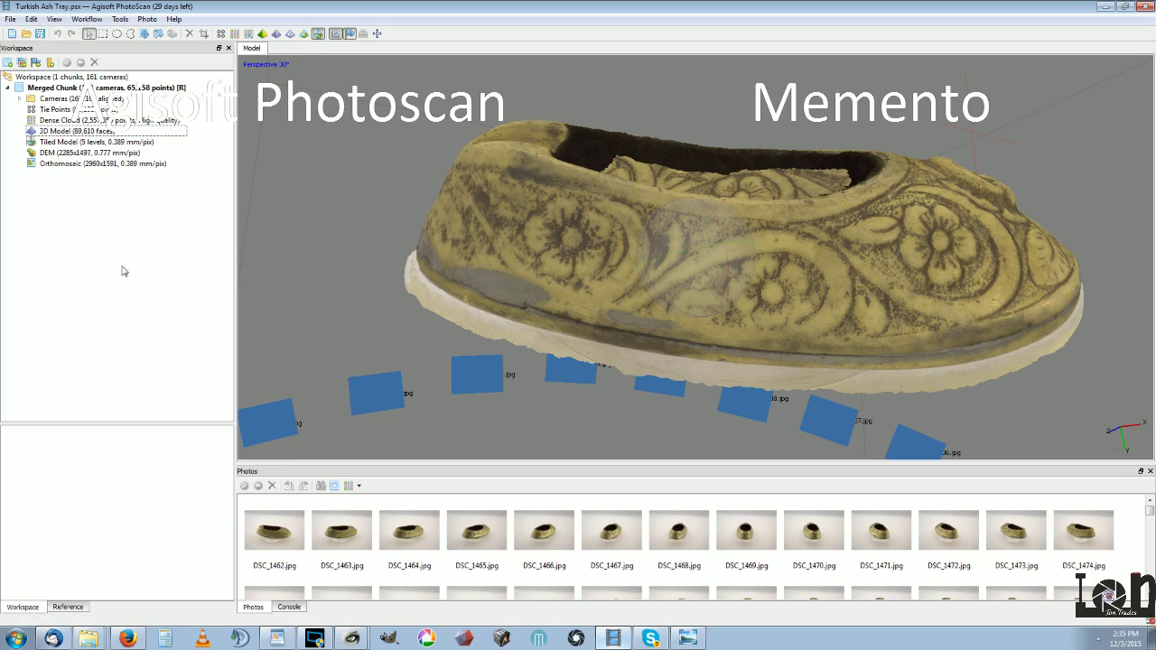
# - Open the 3D Model's Wavefront OBJ export options and cancel without exporting
pyautogui.rightClick(82, 133)
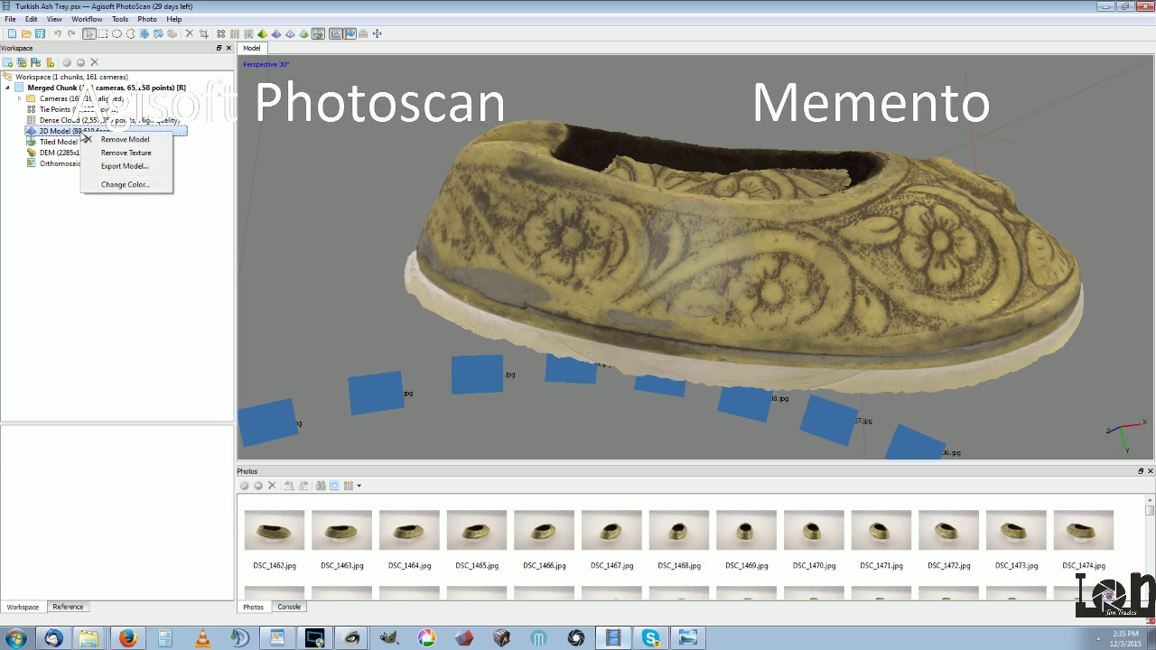
pyautogui.click(135, 168)
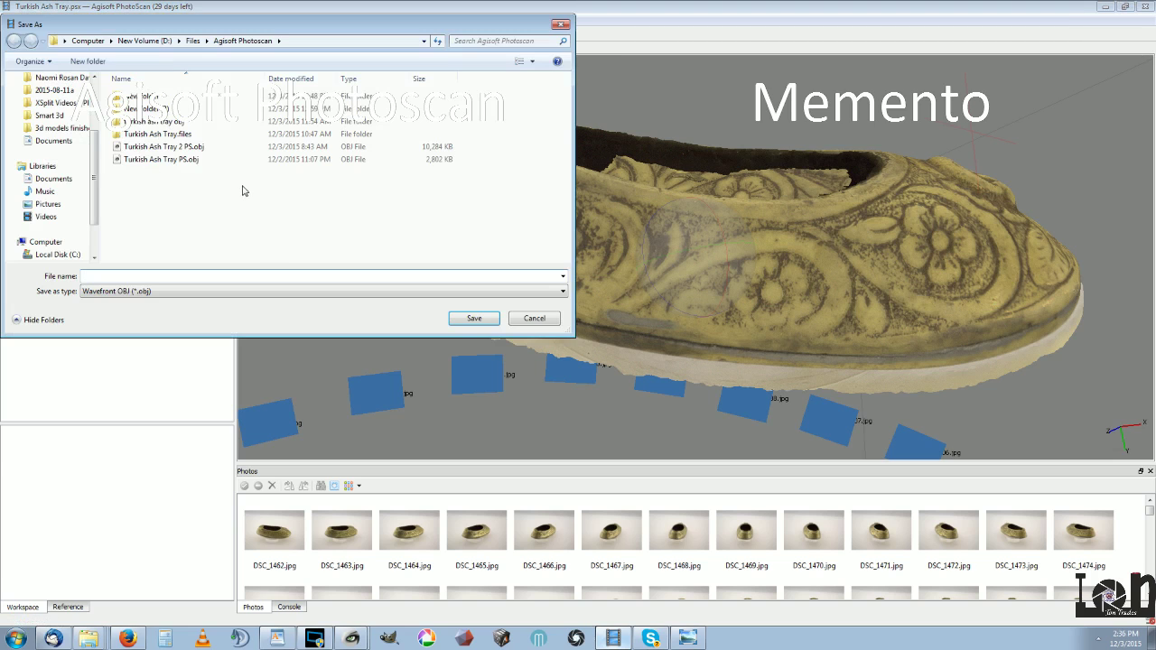
pyautogui.click(473, 319)
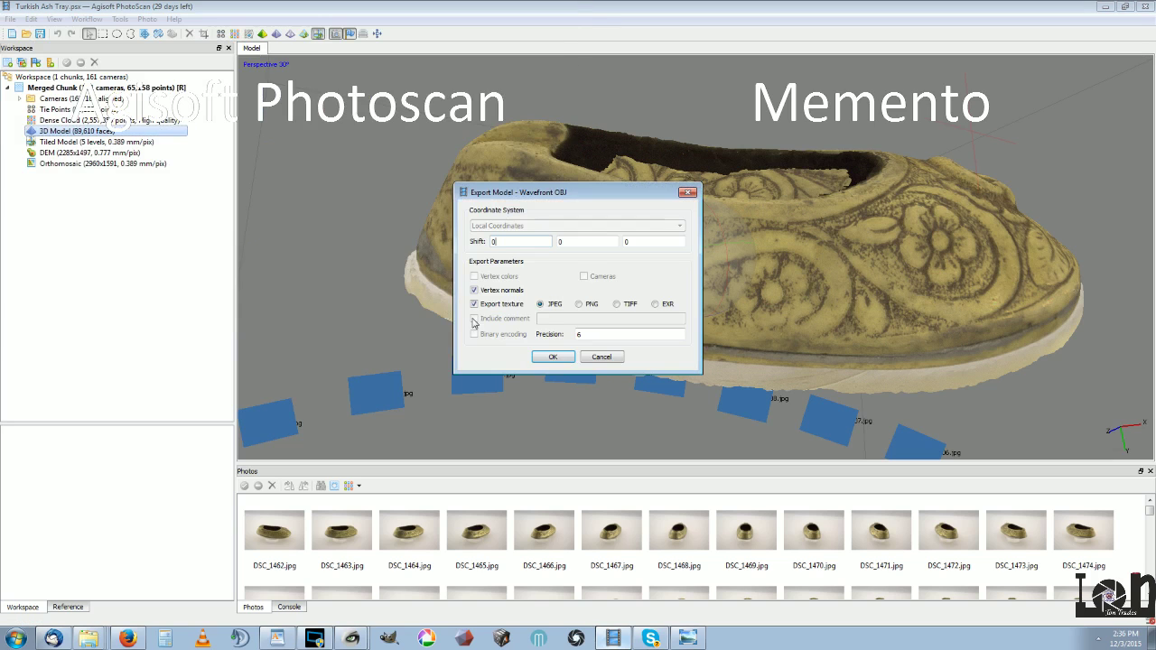
pyautogui.click(603, 357)
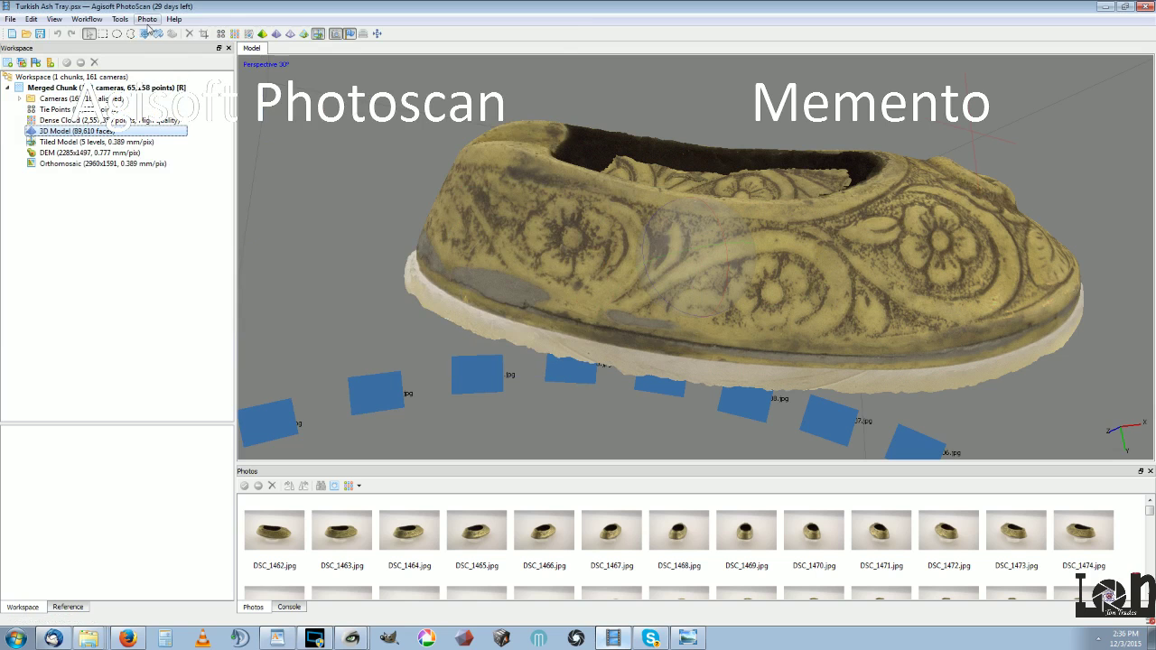
# - Orbit the Model view around the camera rings and select the Merged Chunk
pyautogui.click(148, 20)
pyautogui.click(585, 271)
pyautogui.scroll(-10, 720, 280)
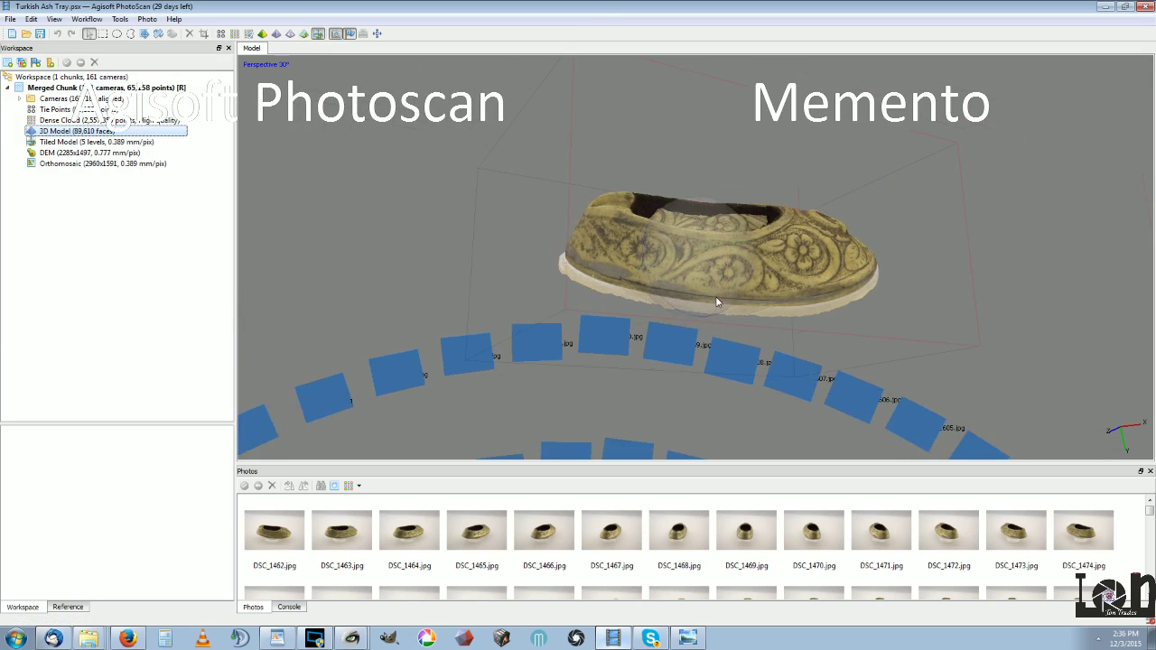
pyautogui.moveTo(721, 265); pyautogui.dragTo(722, 175)
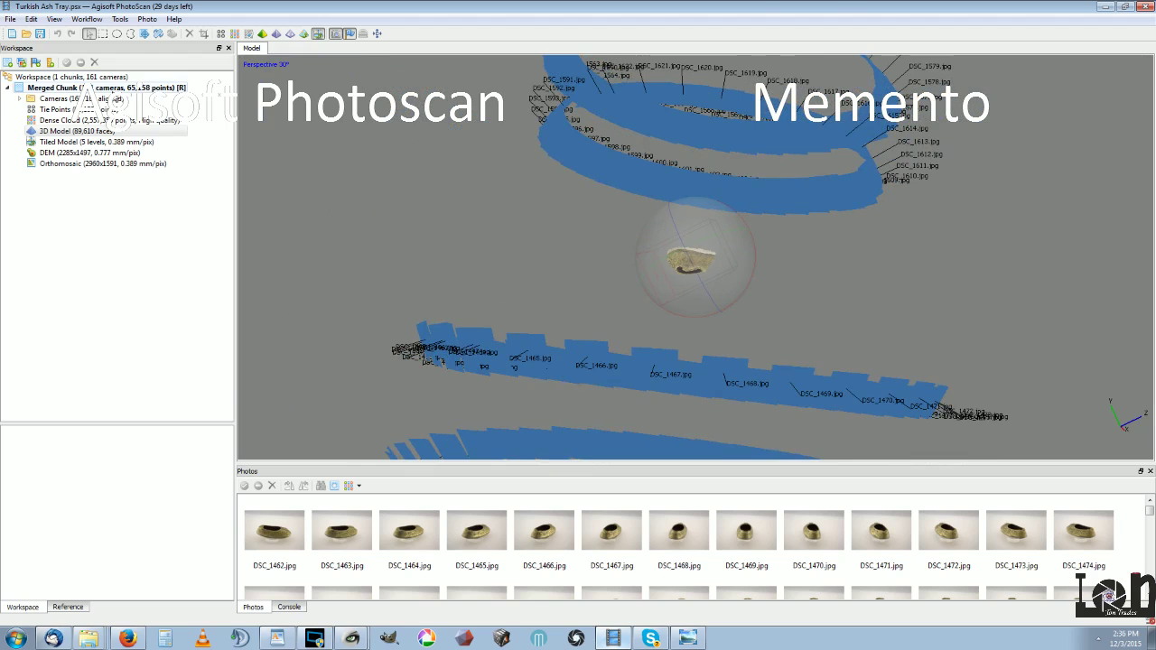
pyautogui.click(75, 91)
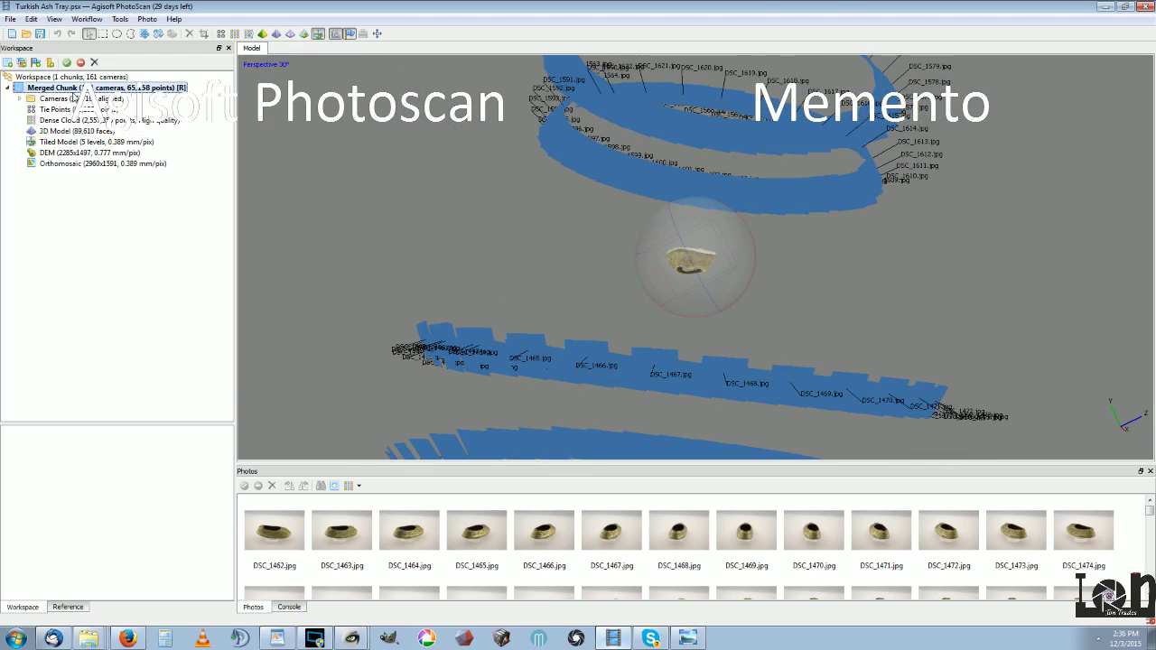
# - Expand the camera list, enlarge the photos pane and preview photos DSC_1462, DSC_1463, DSC_1542 and DSC_1541
pyautogui.click(19, 98)
pyautogui.click(63, 109)
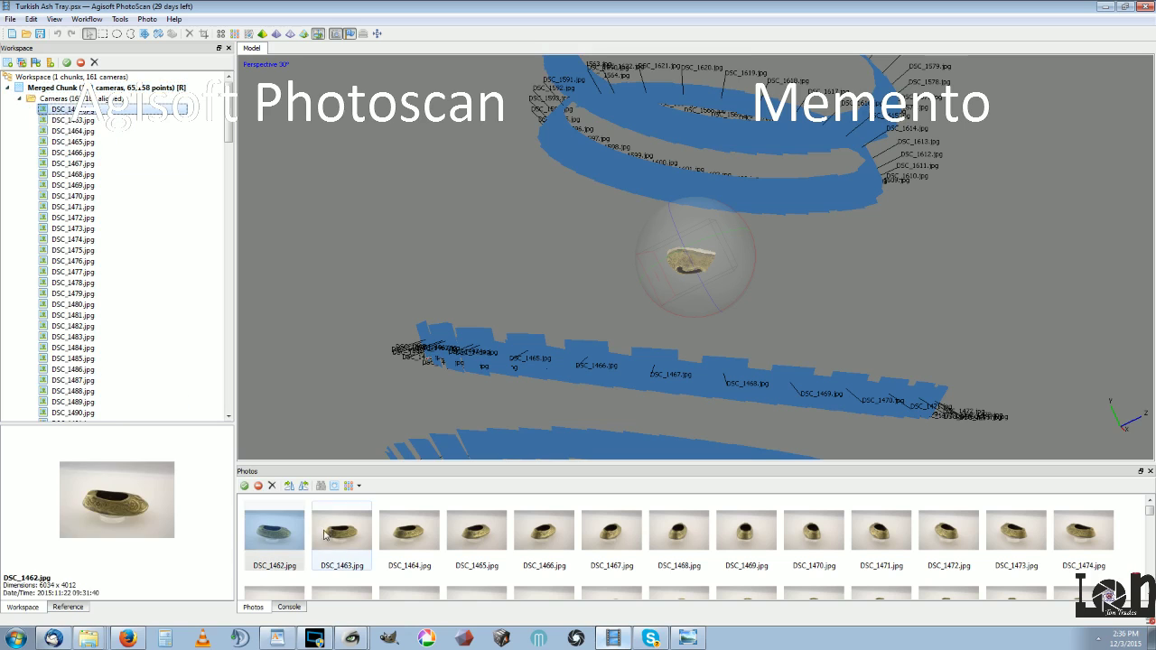
pyautogui.click(350, 538)
pyautogui.scroll(-3, 350, 538)
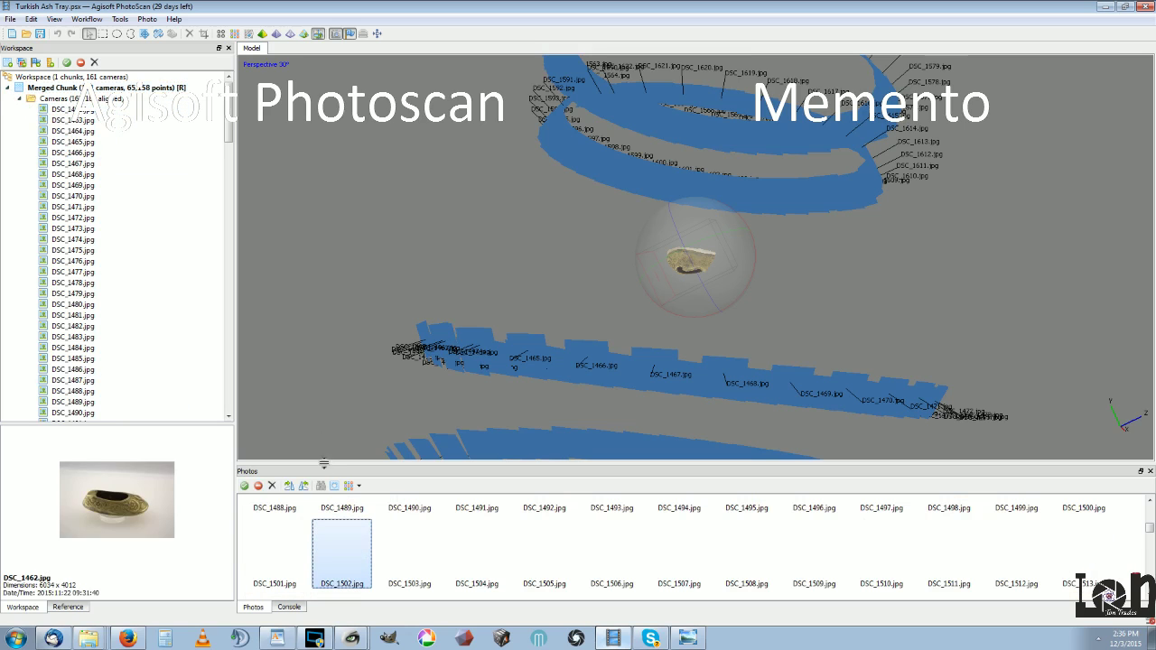
pyautogui.moveTo(323, 464); pyautogui.dragTo(367, 222)
pyautogui.scroll(-6, 560, 452)
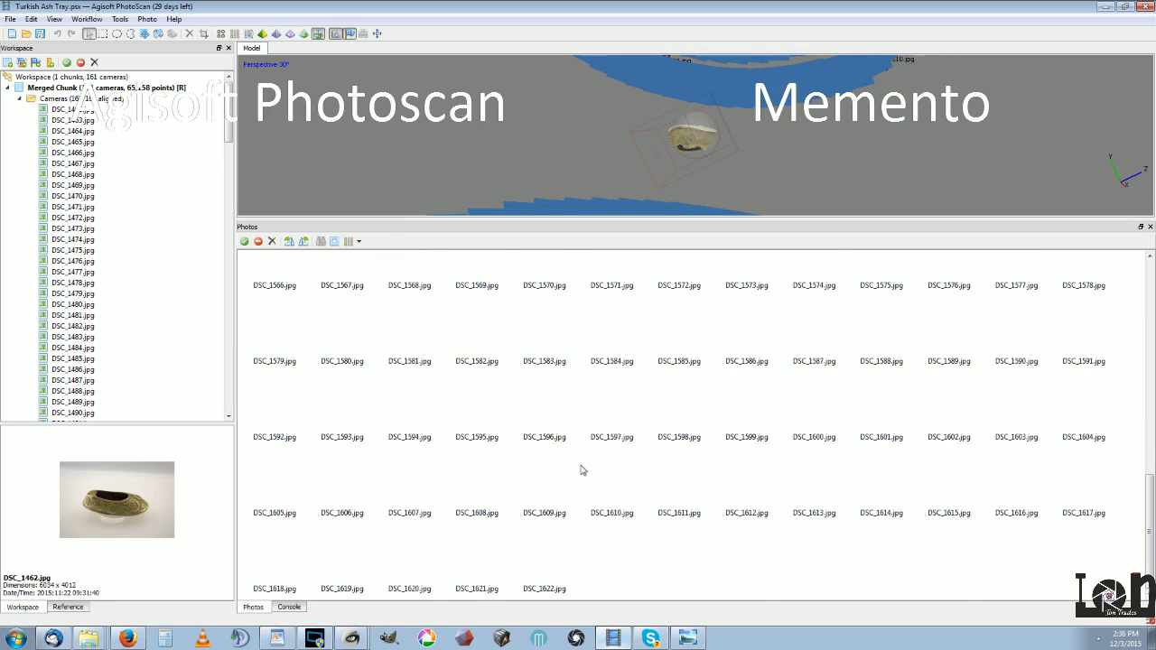
pyautogui.scroll(6, 582, 470)
pyautogui.click(395, 558)
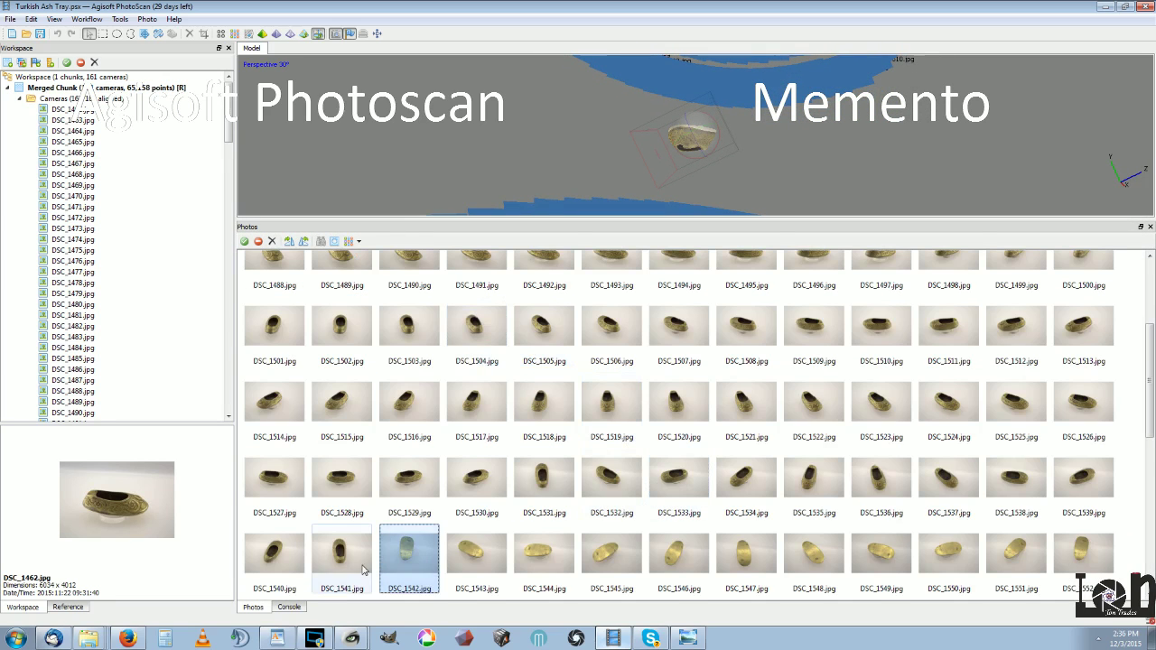
pyautogui.click(363, 569)
# - Orbit to show the camera ring, enlarge the 3D view and select the Merged Chunk
pyautogui.moveTo(796, 144); pyautogui.dragTo(713, 156)
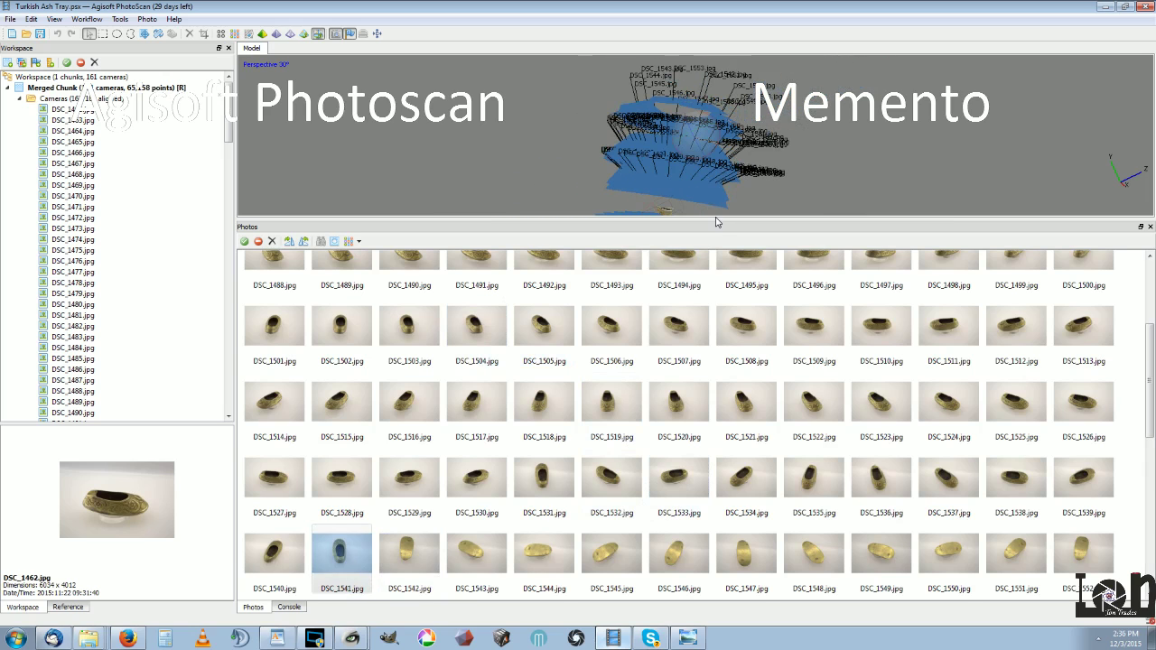
pyautogui.moveTo(715, 218); pyautogui.dragTo(727, 508)
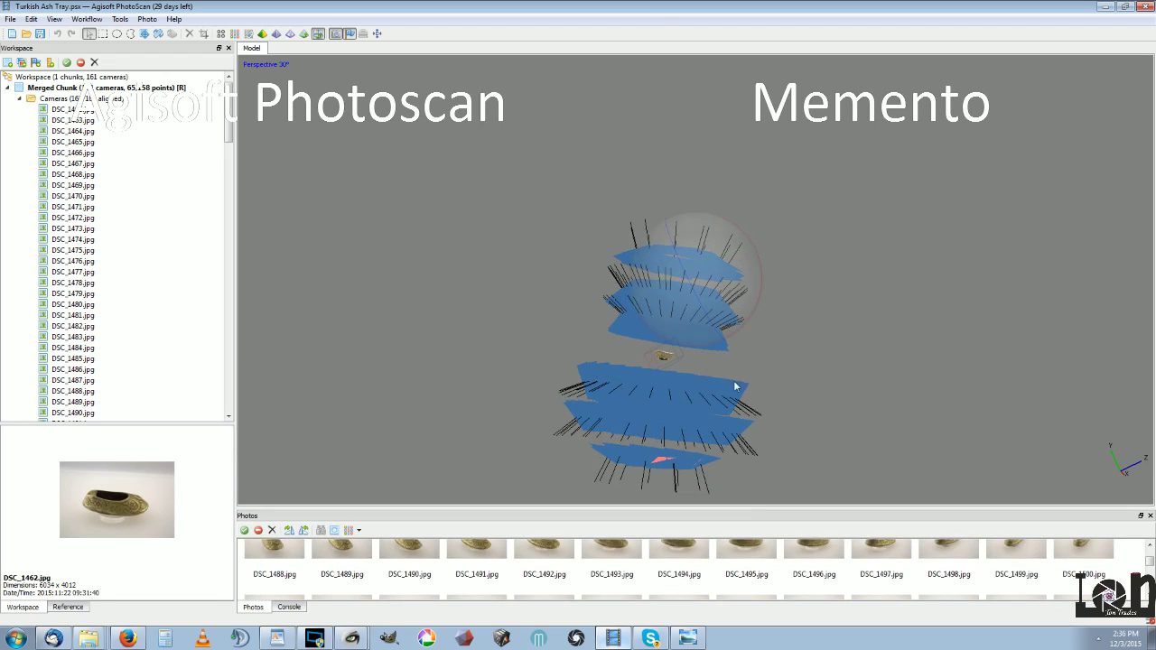
pyautogui.click(36, 87)
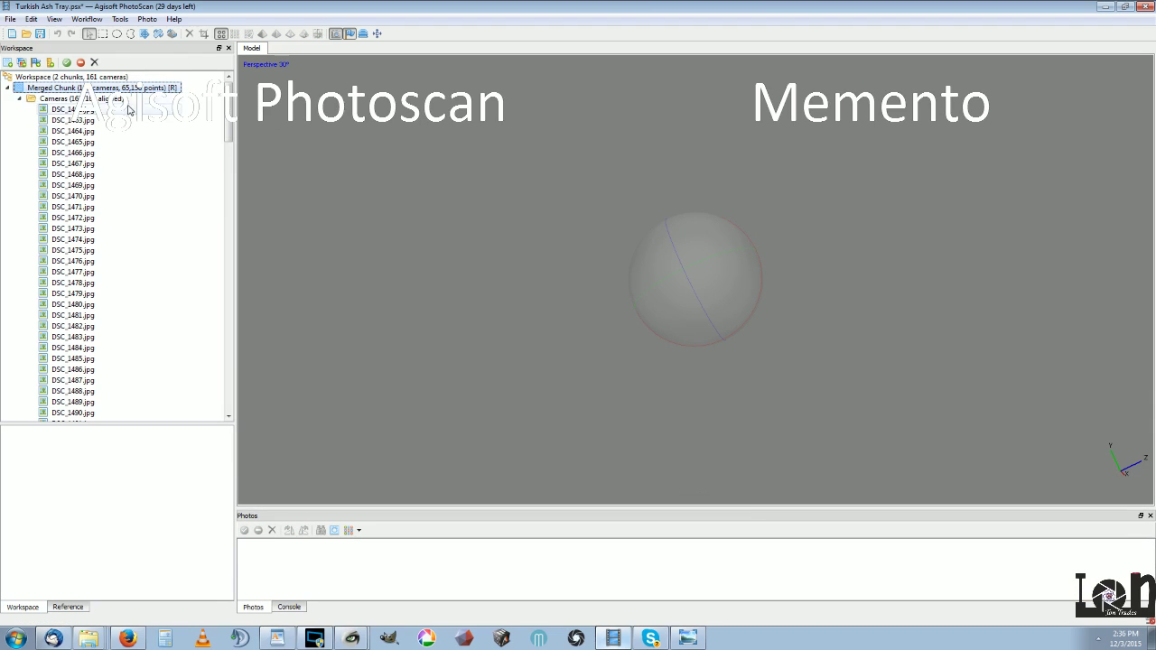
# - Activate the Merged Chunk, enlarge the thumbnail grid and collapse Cameras to list its model entries
pyautogui.doubleClick(99, 87)
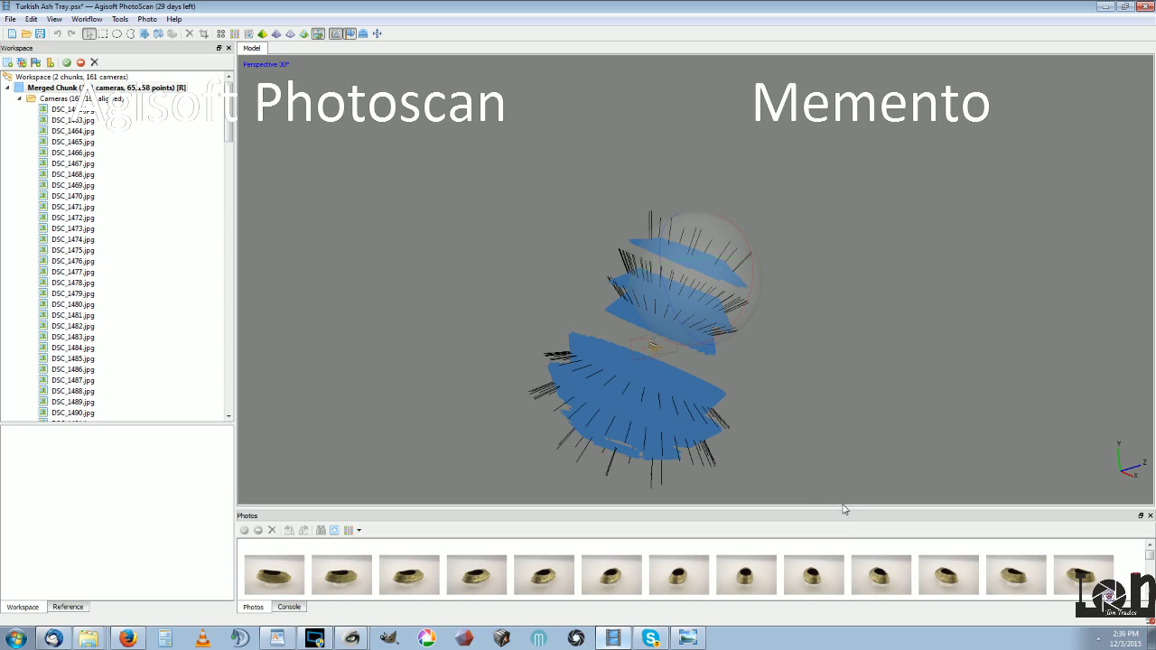
pyautogui.moveTo(843, 510); pyautogui.dragTo(714, 223)
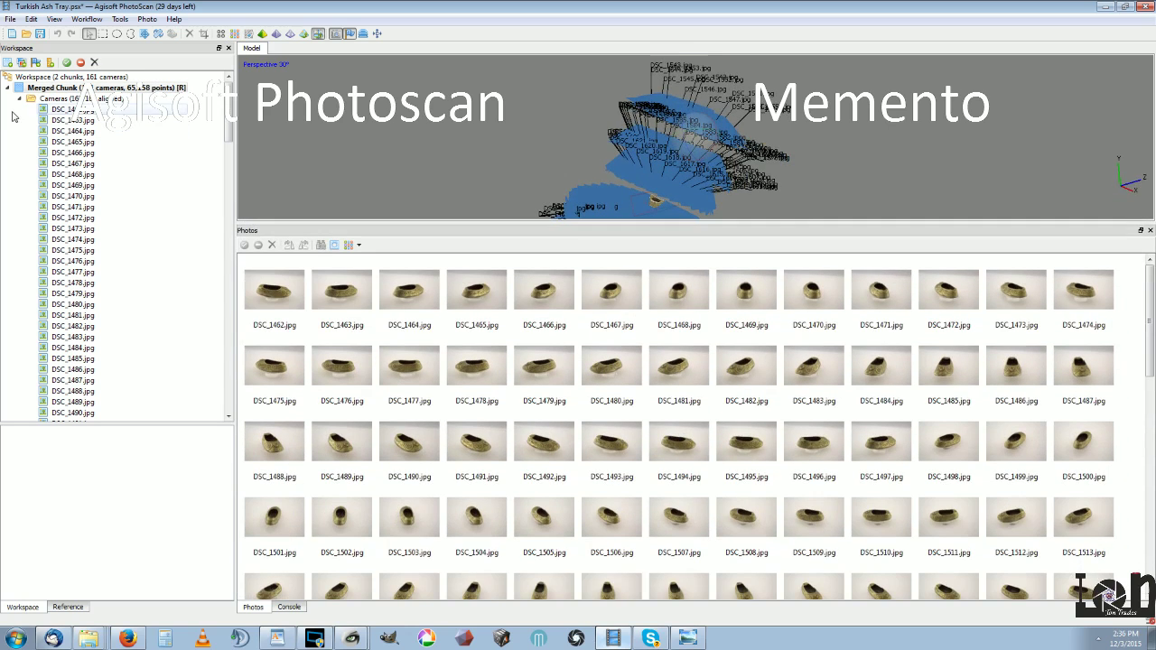
pyautogui.scroll(-2, 179, 229)
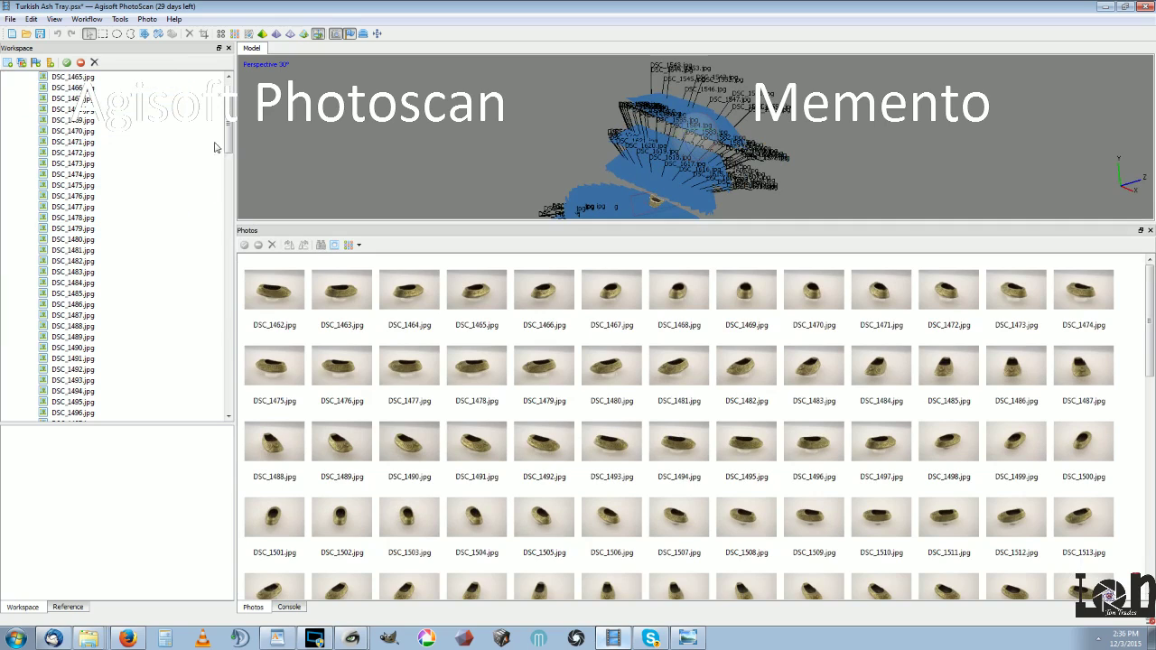
pyautogui.scroll(2, 41, 117)
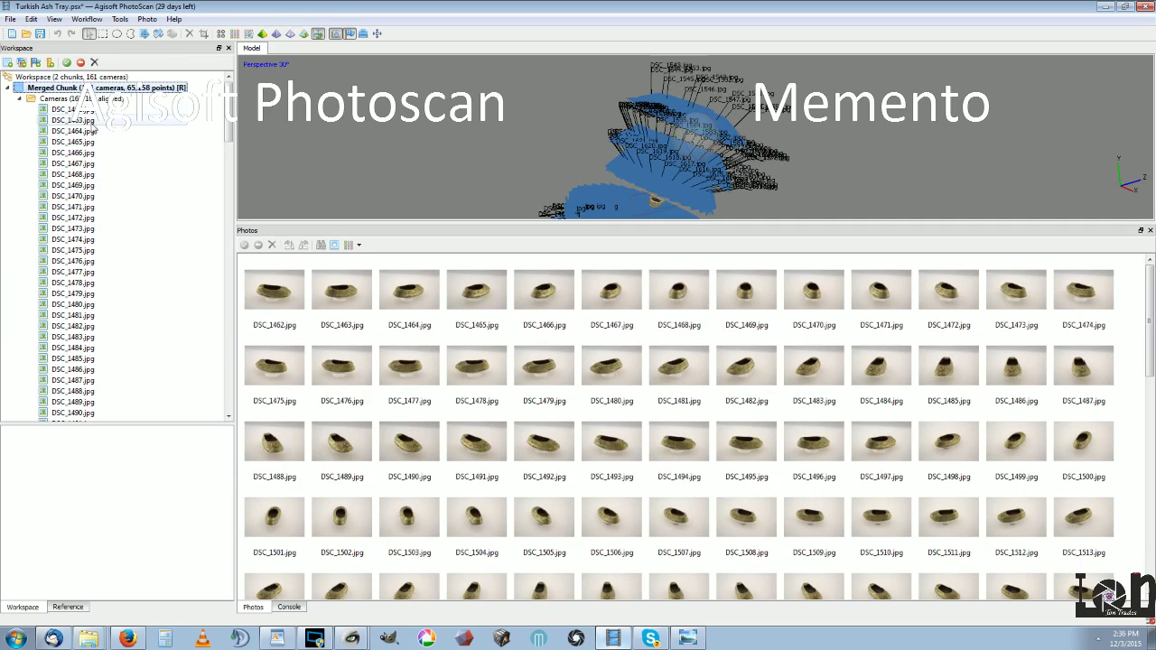
pyautogui.click(19, 98)
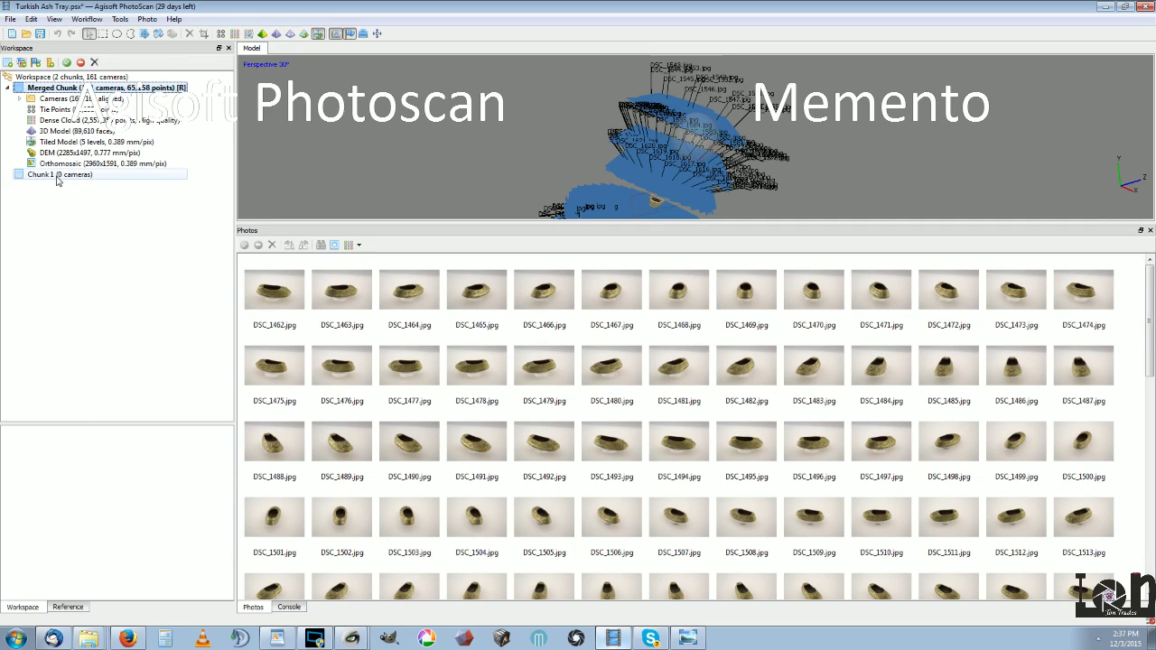
pyautogui.moveTo(700, 191); pyautogui.dragTo(657, 214)
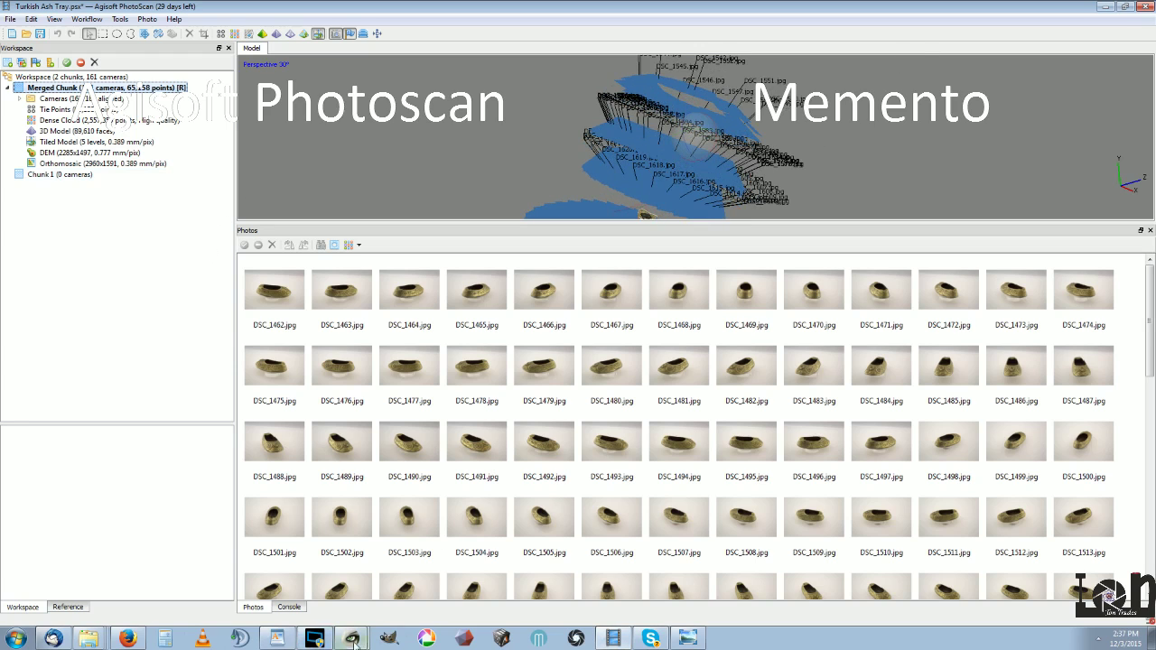
# - Show the Memento and PhotoScan meshes in MeshLab, widen the PhotoScan window and rotate its tray
pyautogui.moveTo(352, 639)
pyautogui.click(357, 610)
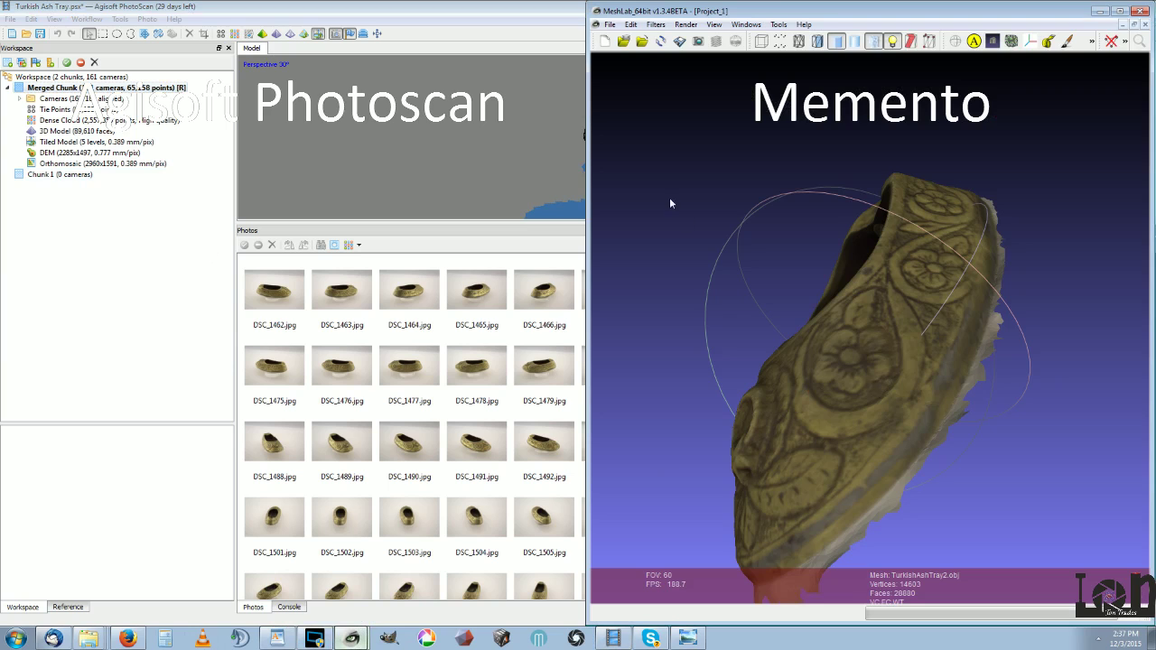
pyautogui.moveTo(351, 638)
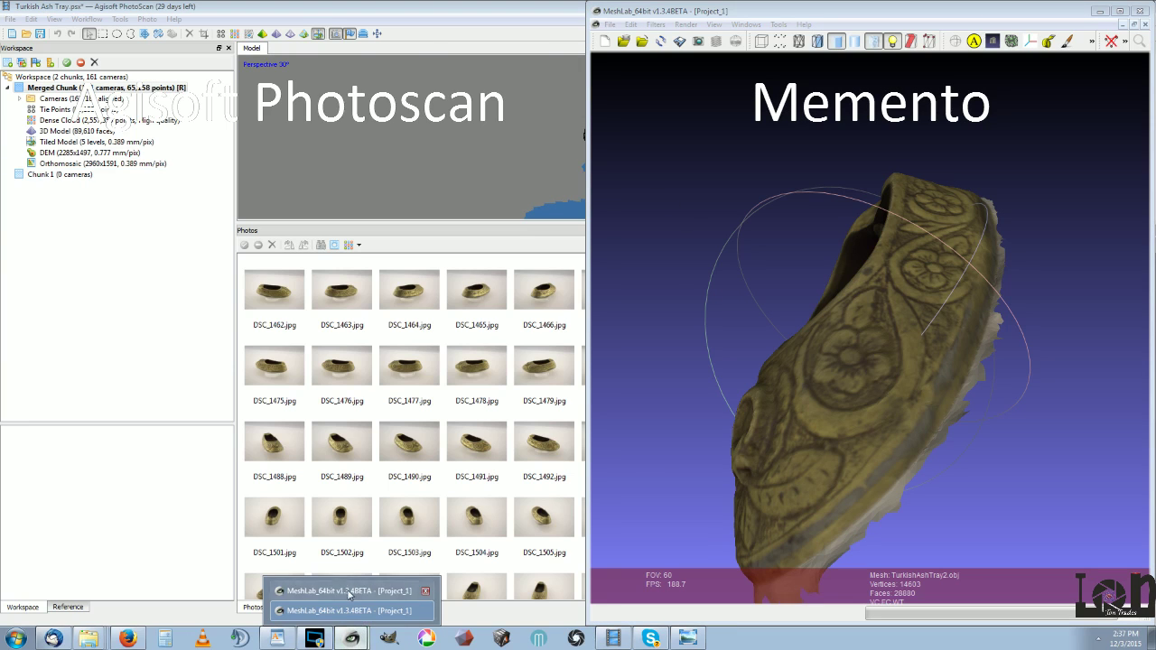
pyautogui.click(349, 592)
pyautogui.moveTo(592, 198); pyautogui.dragTo(885, 216)
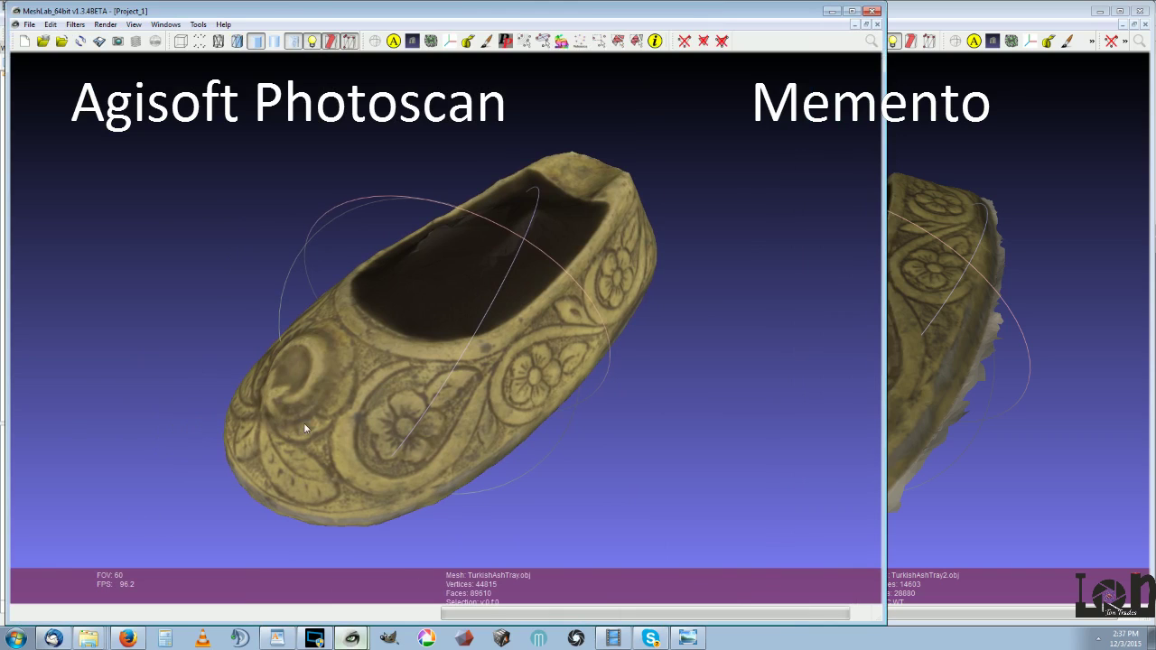
pyautogui.moveTo(306, 429); pyautogui.dragTo(281, 383)
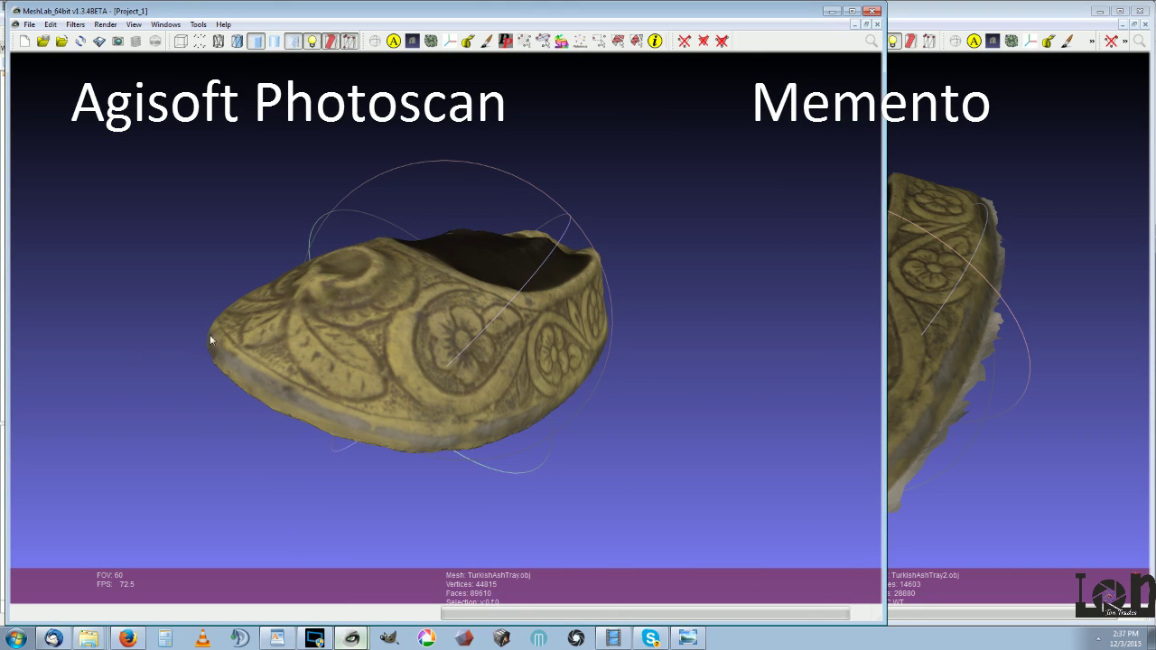
pyautogui.moveTo(471, 344); pyautogui.dragTo(621, 503)
# - Display the Merged Chunk's textured 3D Model in an enlarged view, orbited and zoomed onto the tray
pyautogui.click(501, 638)
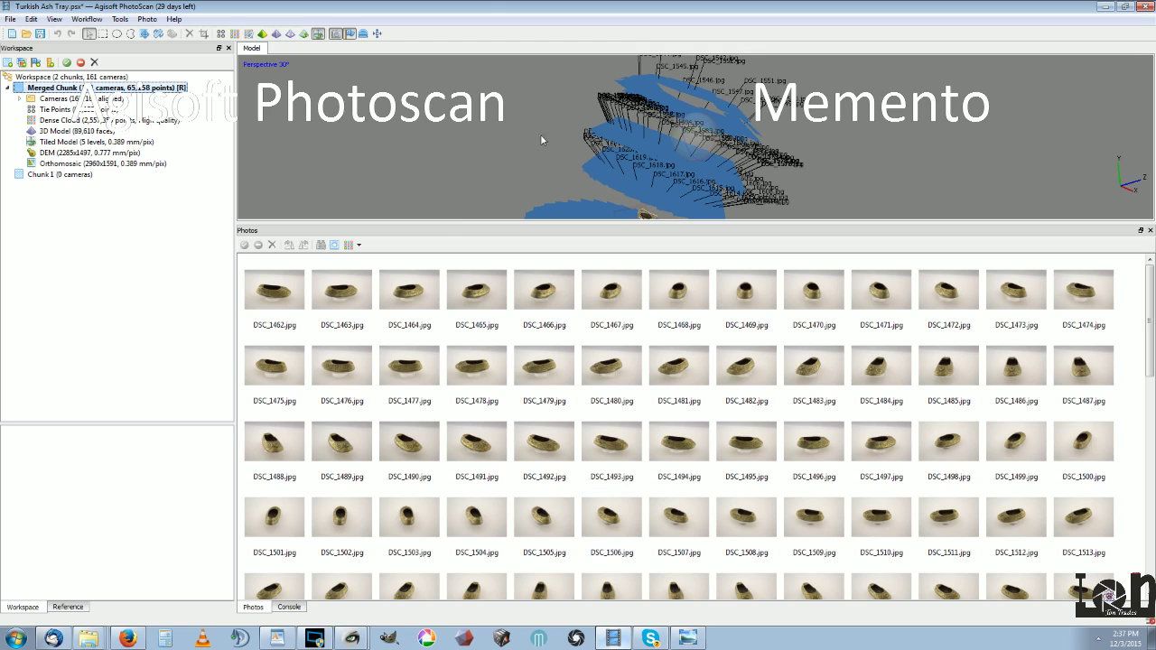
pyautogui.doubleClick(77, 131)
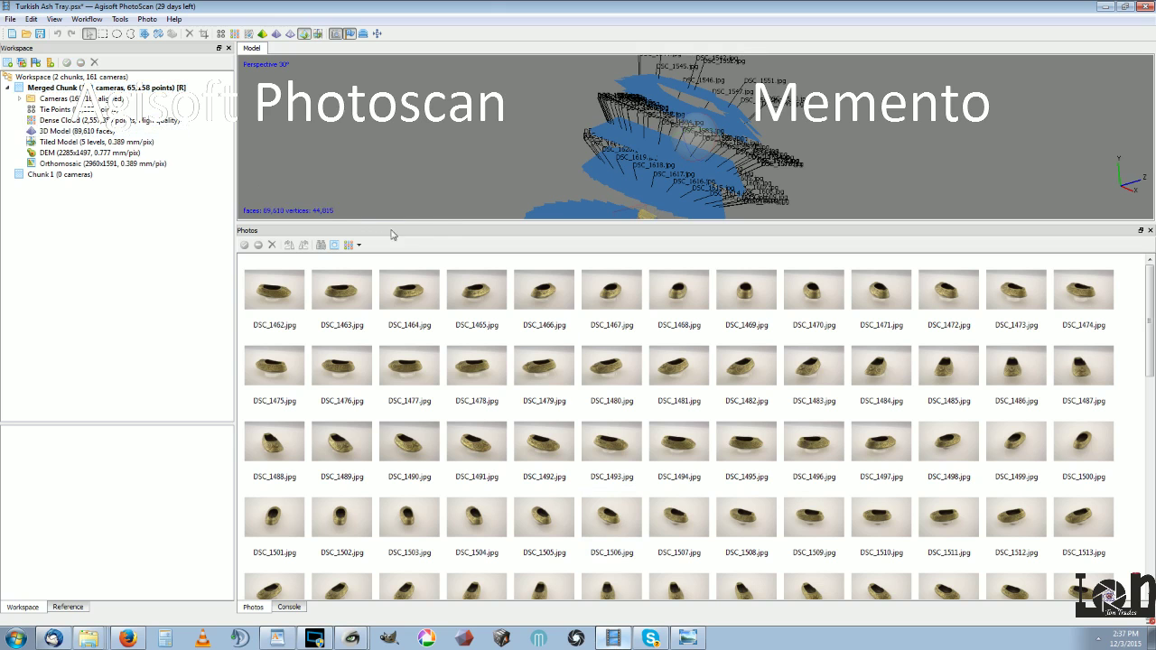
pyautogui.moveTo(430, 221); pyautogui.dragTo(457, 554)
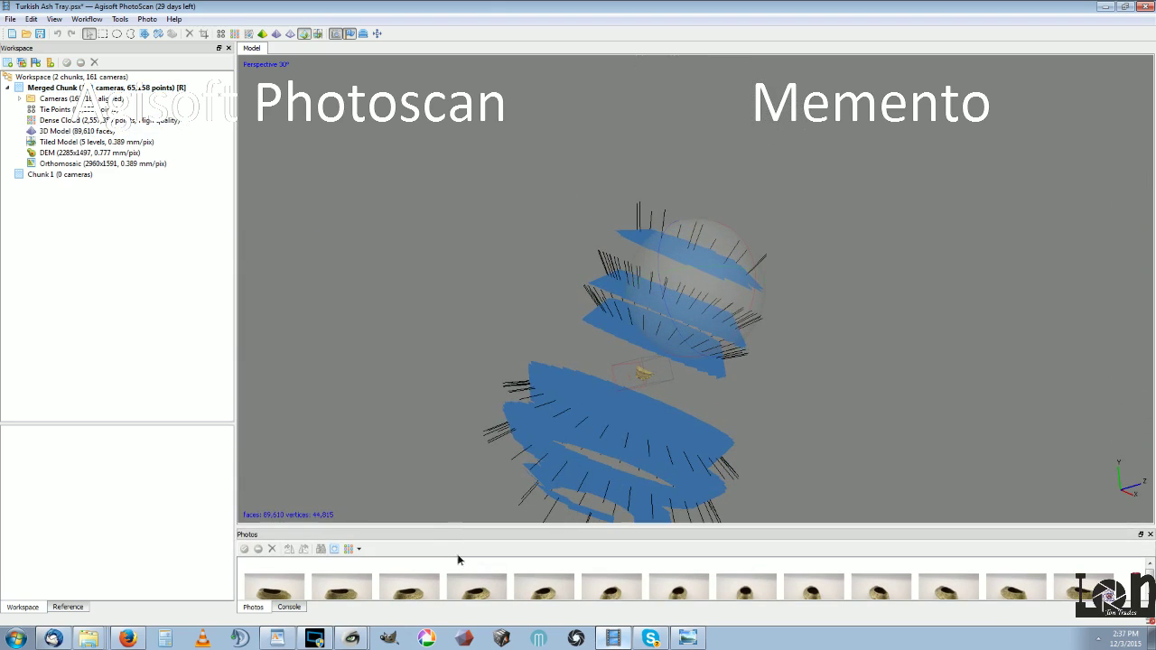
pyautogui.click(119, 19)
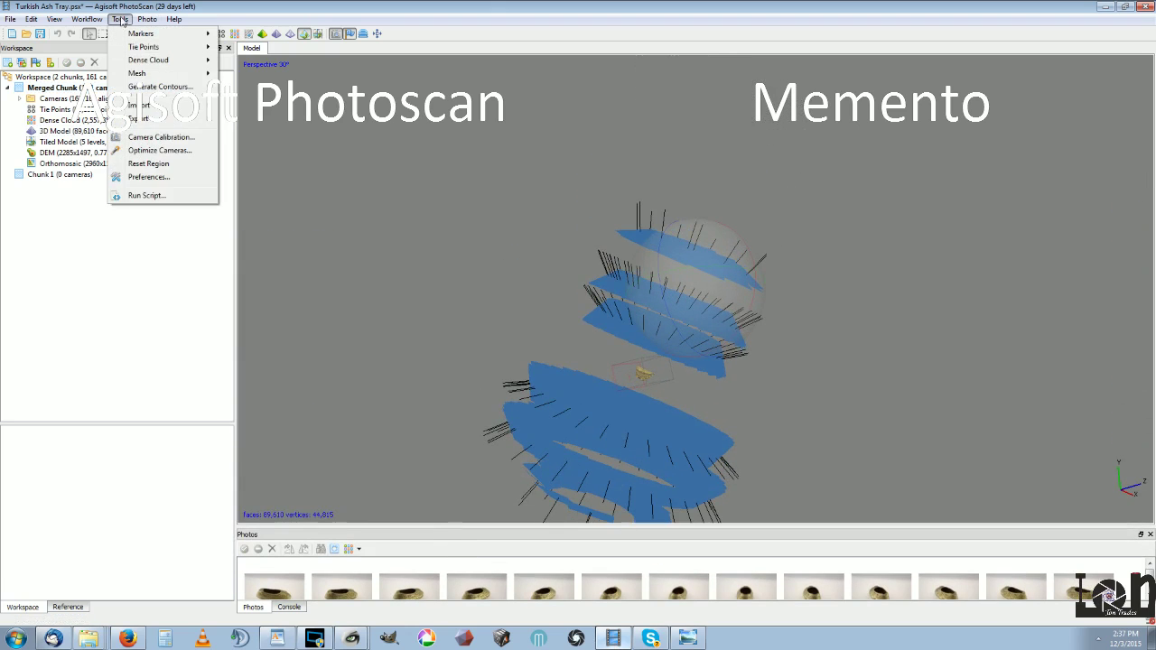
pyautogui.click(487, 392)
pyautogui.moveTo(488, 392); pyautogui.dragTo(443, 361)
pyautogui.scroll(5, 620, 340)
pyautogui.scroll(3, 594, 390)
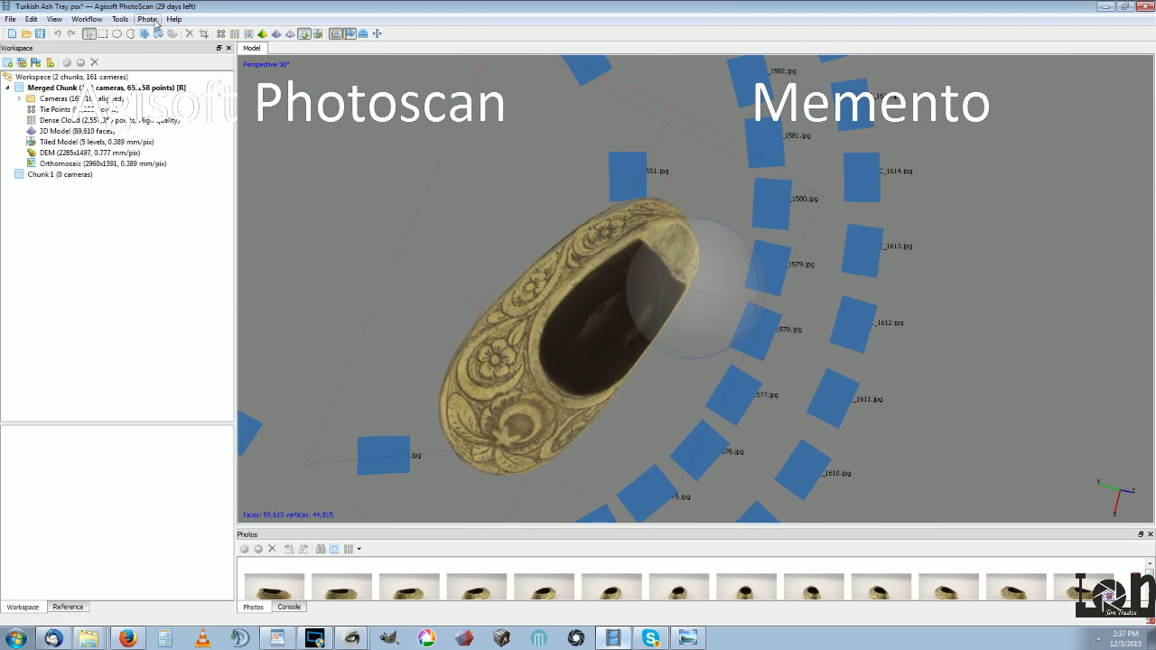
# - Lasso about 20,010 faces at the tray's lower-left end with Free-Form Selection
pyautogui.click(130, 33)
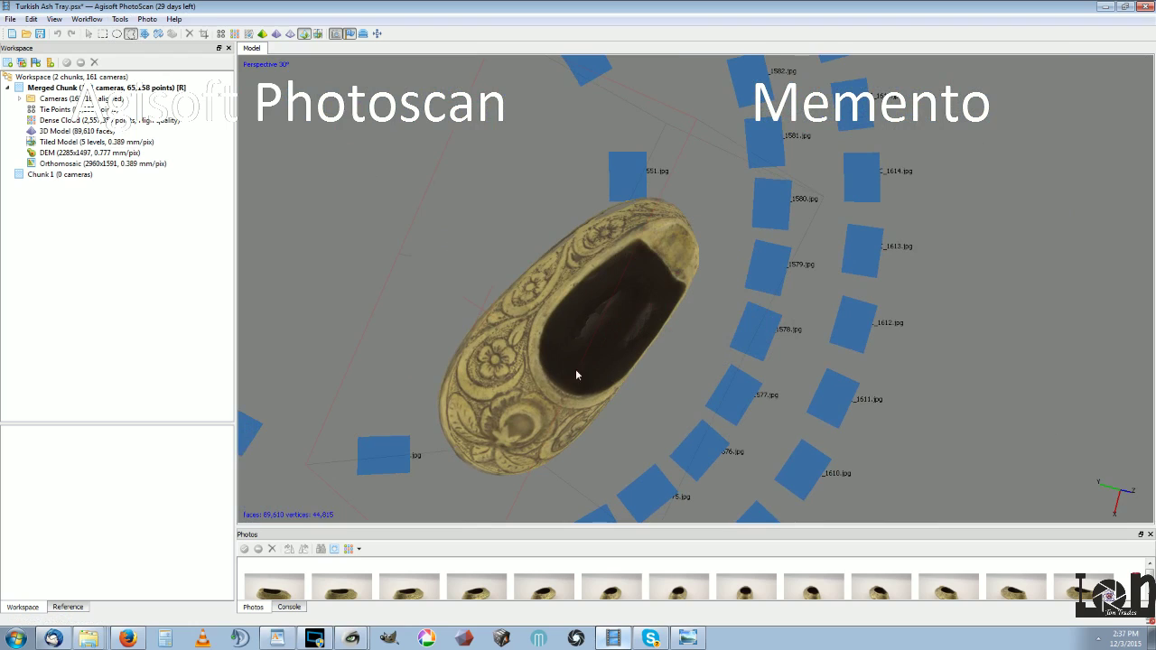
pyautogui.moveTo(542, 352)
pyautogui.mouseDown()
pyautogui.moveTo(529, 271)
pyautogui.moveTo(430, 369)
pyautogui.moveTo(585, 446)
pyautogui.mouseUp()
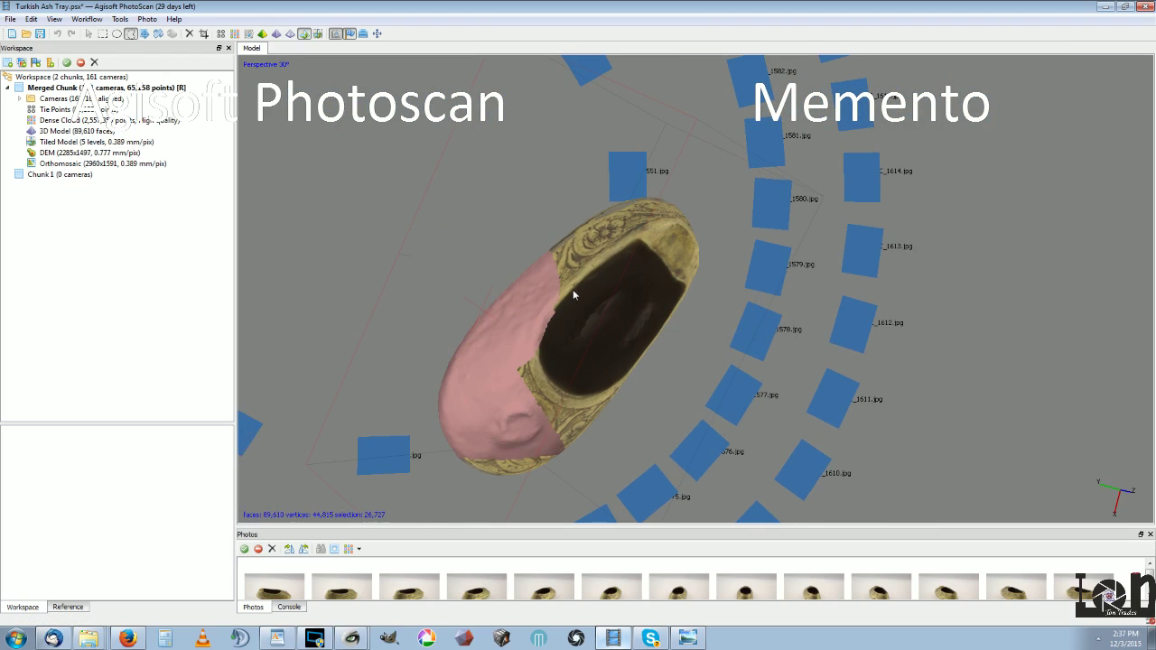
pyautogui.moveTo(573, 293)
pyautogui.mouseDown()
pyautogui.moveTo(639, 298)
pyautogui.moveTo(580, 222)
pyautogui.moveTo(574, 354)
pyautogui.mouseUp()
pyautogui.moveTo(518, 252)
pyautogui.mouseDown()
pyautogui.moveTo(397, 366)
pyautogui.moveTo(451, 408)
pyautogui.moveTo(316, 335)
pyautogui.moveTo(444, 421)
pyautogui.mouseUp()
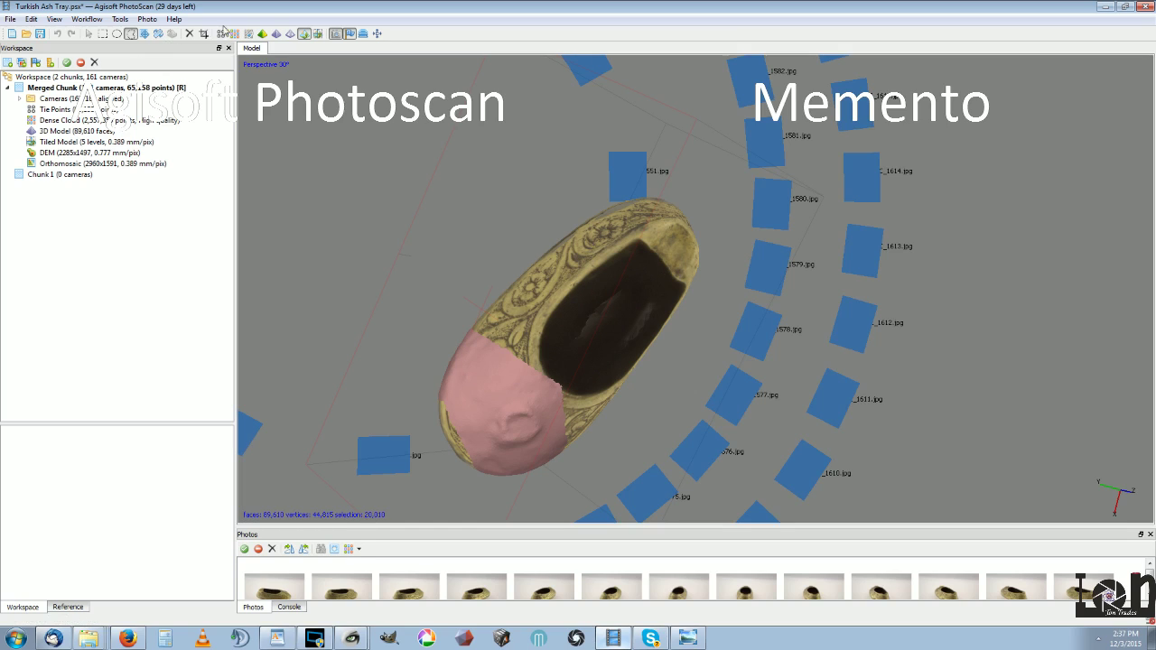
# - Try wireframe and solid display modes, ending on shaded with wireframe overlay
pyautogui.click(290, 33)
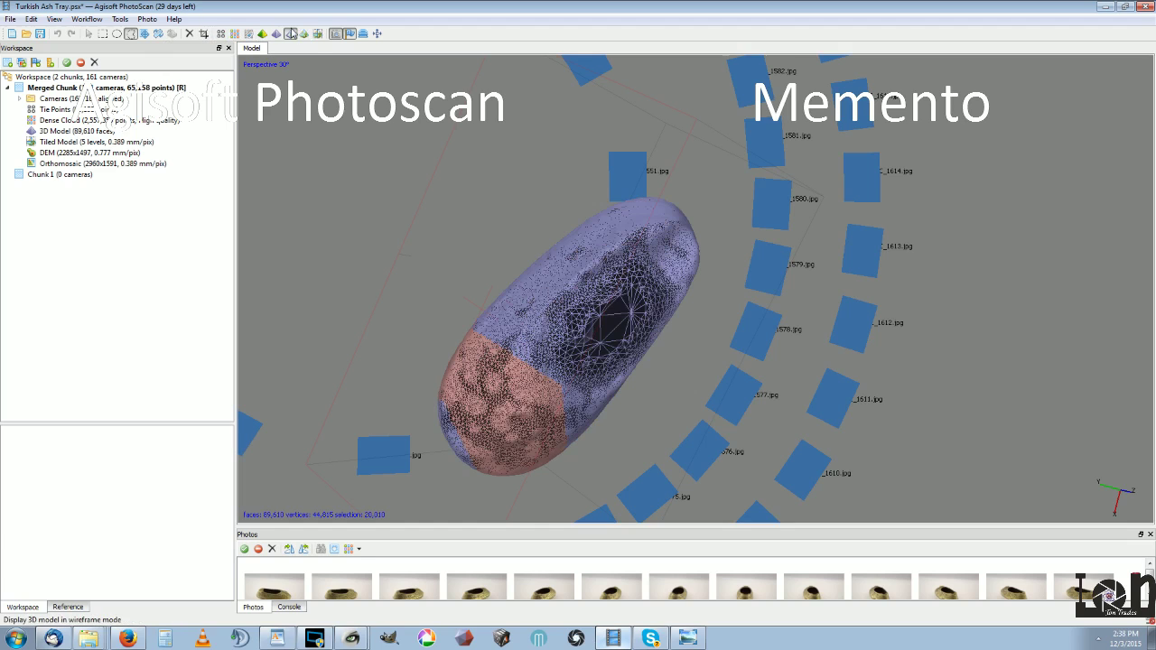
pyautogui.click(277, 33)
pyautogui.click(290, 33)
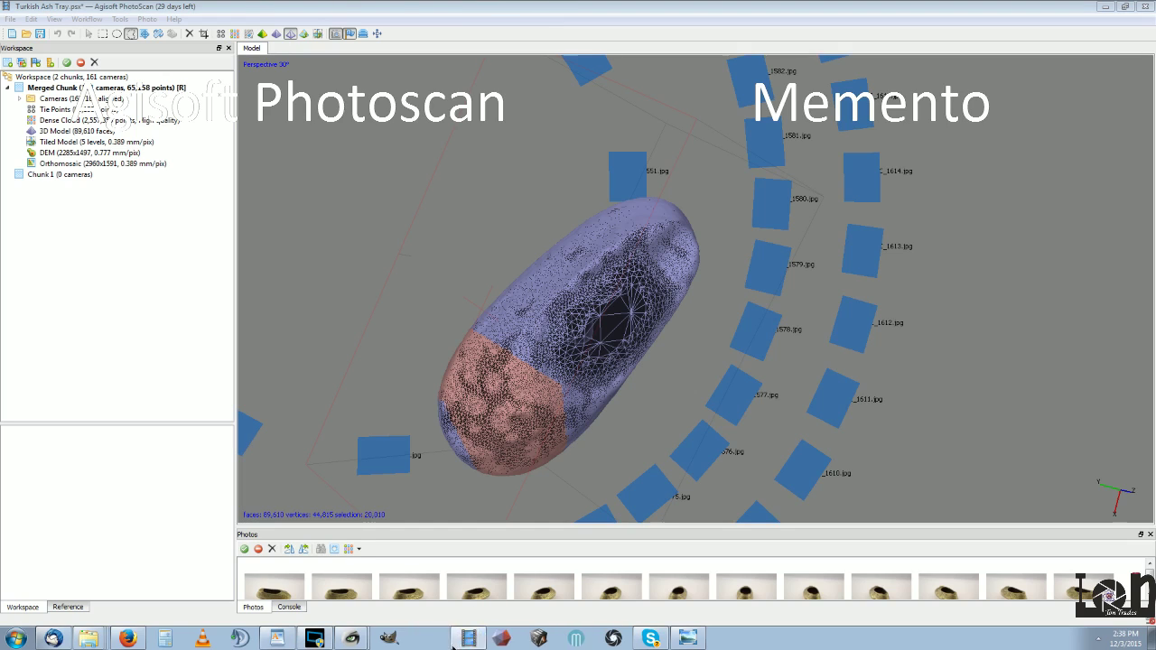
pyautogui.moveTo(351, 639)
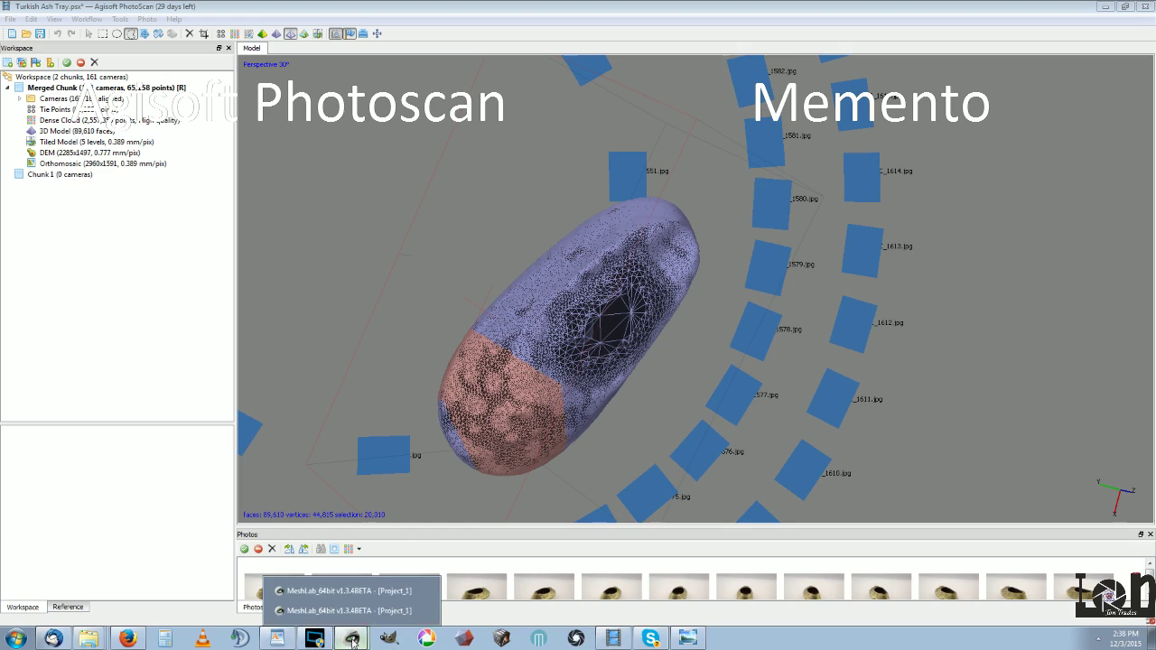